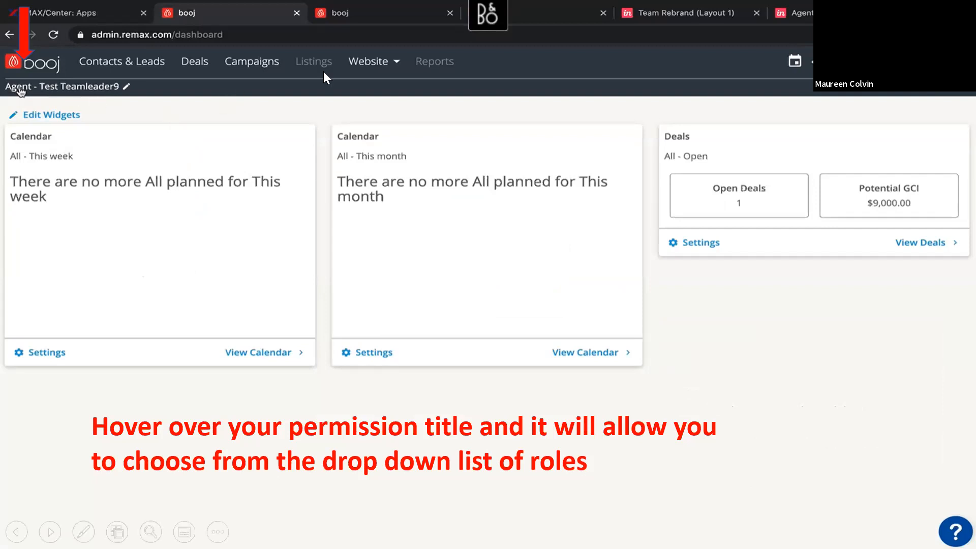
Step: Leave the slide show, switch to Chrome and bring up the booj Campaigns page with its Add Campaign dialog dismissed
{"action": "key", "text": "Escape"}
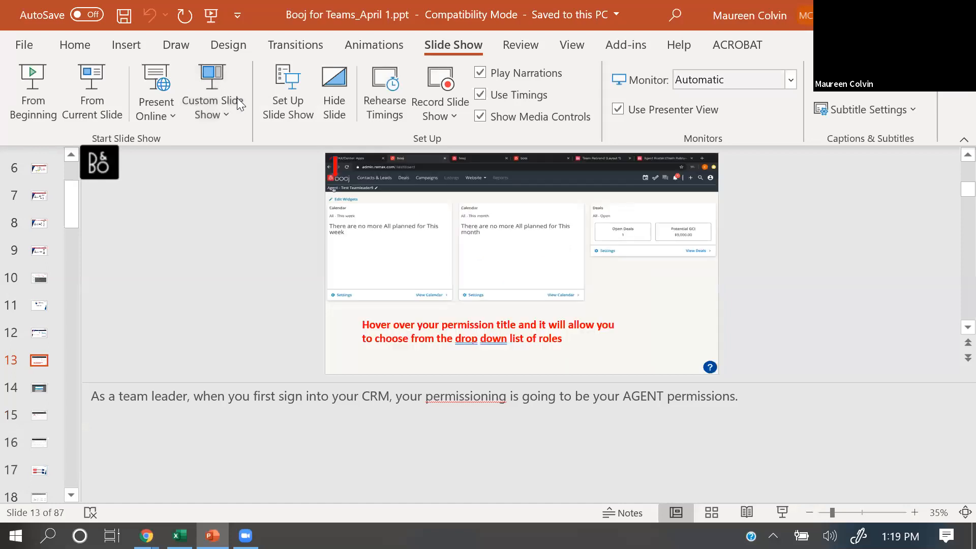
{"action": "key", "text": "alt+Tab"}
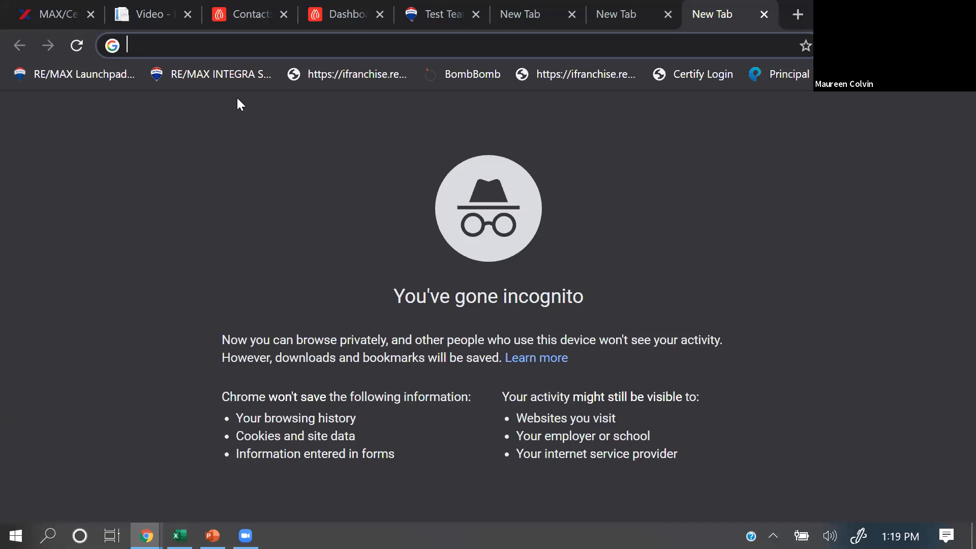
{"action": "left_click", "coordinate": [259, 12]}
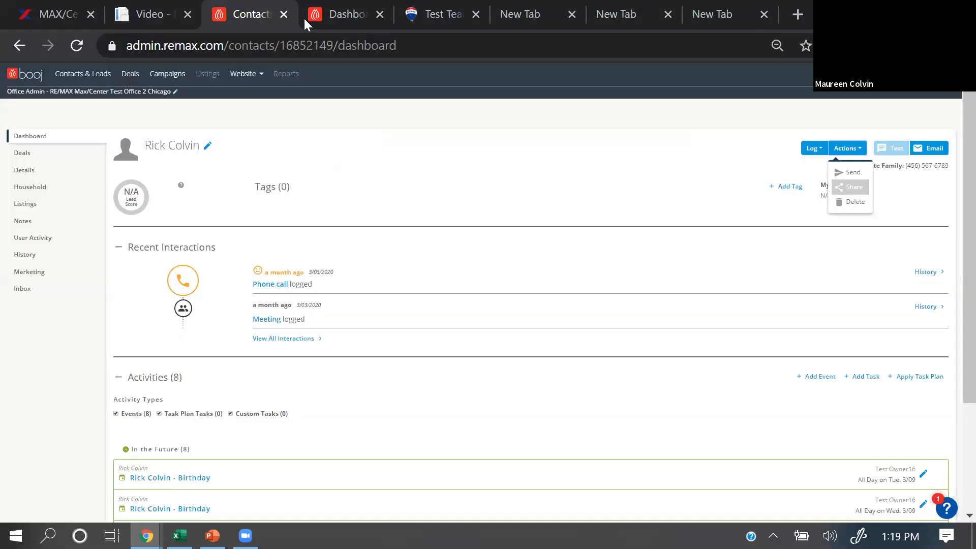
{"action": "left_click", "coordinate": [351, 14]}
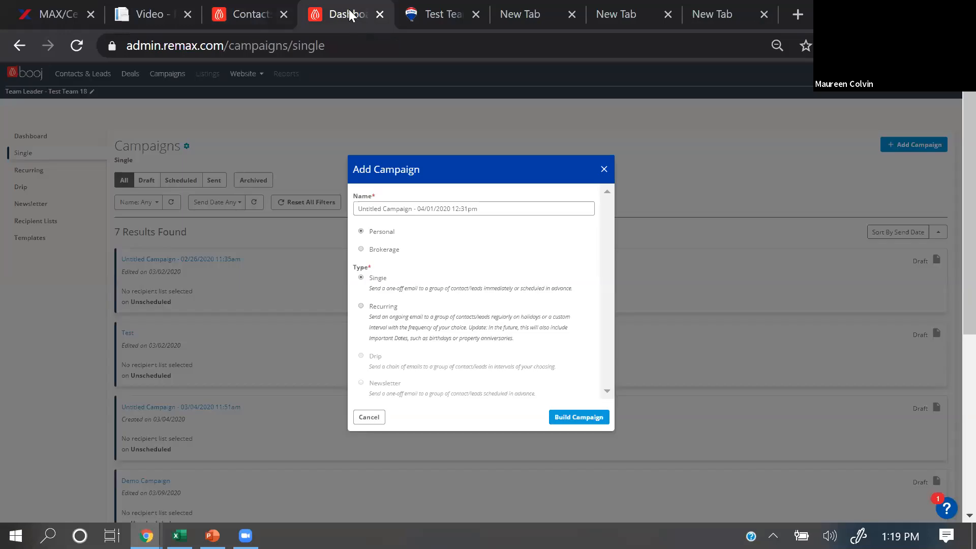
{"action": "left_click", "coordinate": [605, 169]}
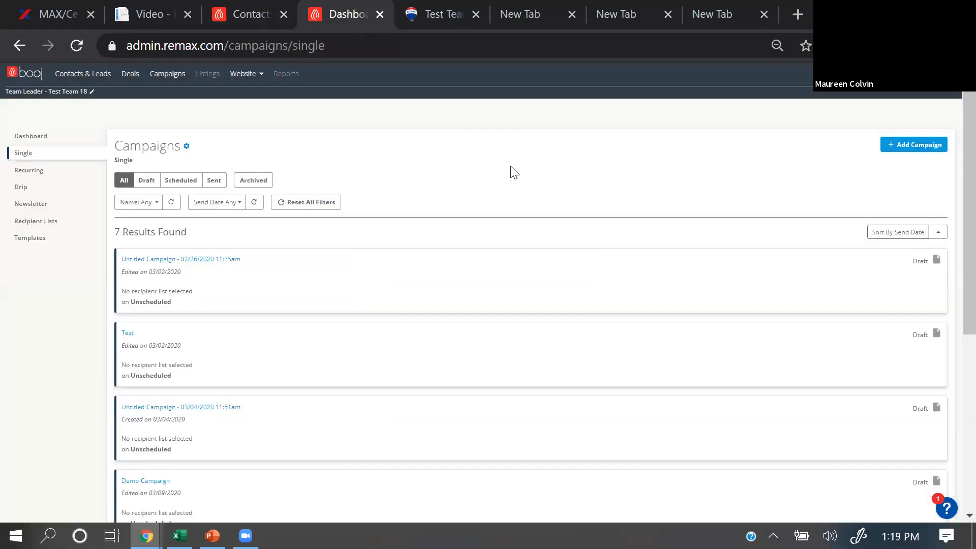
Step: Change the user role from Team Leader to Agent - Test Owner16
{"action": "left_click", "coordinate": [36, 92]}
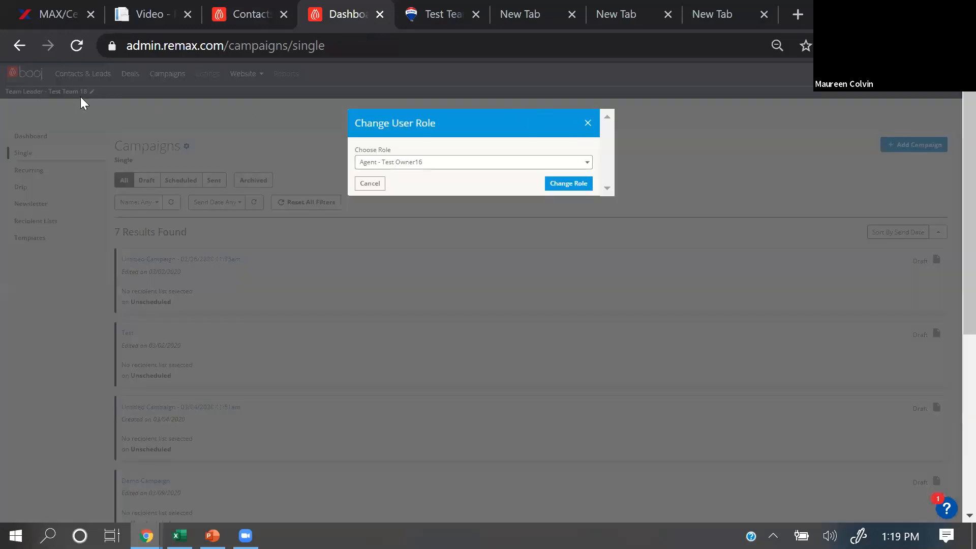
{"action": "left_click", "coordinate": [588, 123]}
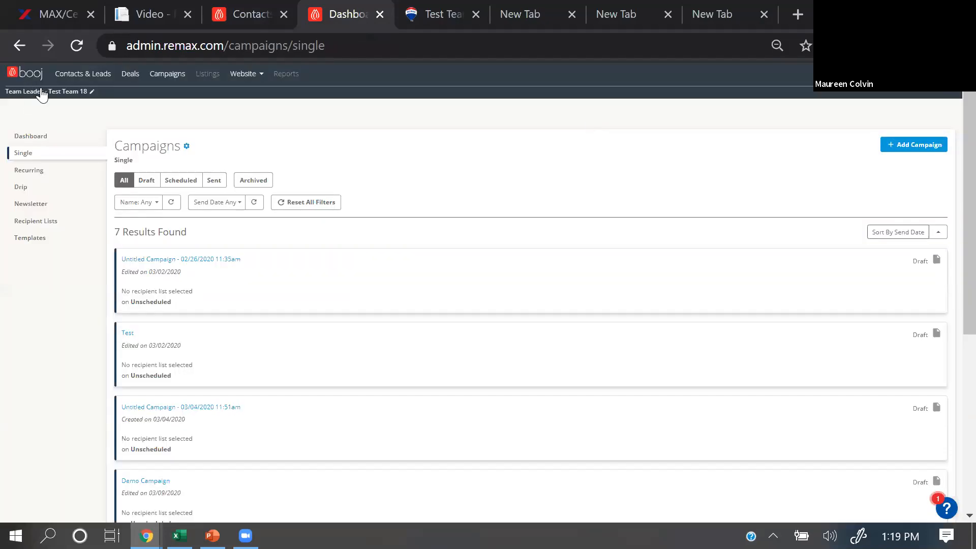
{"action": "left_click", "coordinate": [63, 92]}
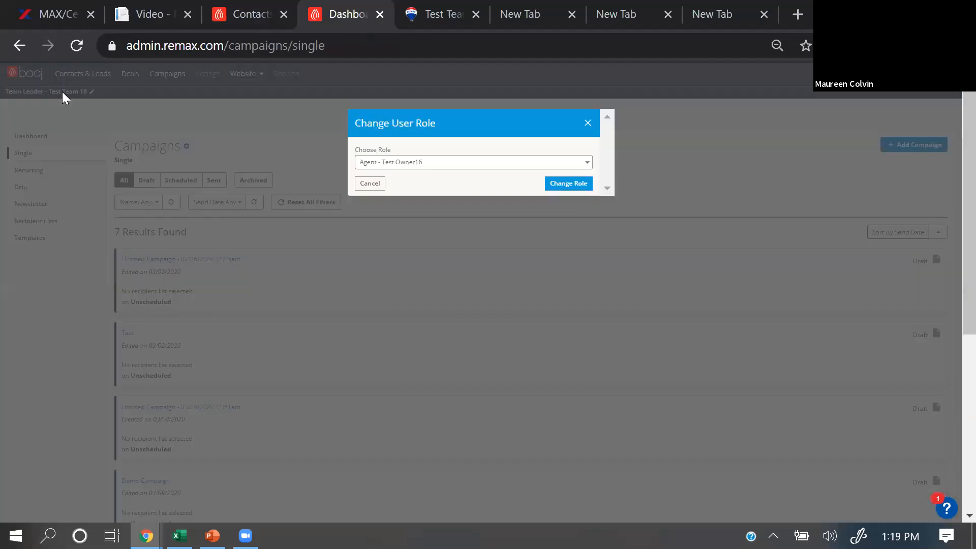
{"action": "left_click", "coordinate": [542, 165]}
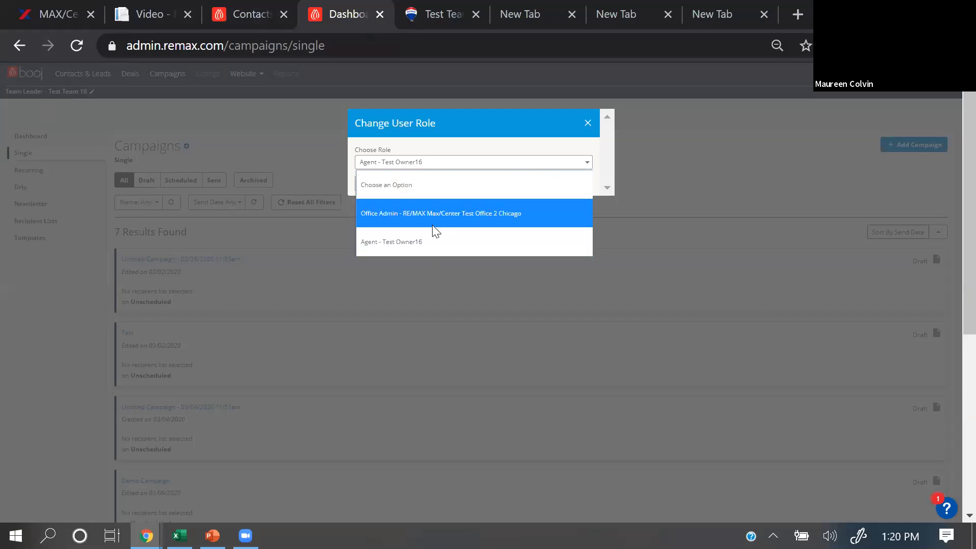
{"action": "left_click", "coordinate": [435, 240]}
{"action": "left_click", "coordinate": [576, 188]}
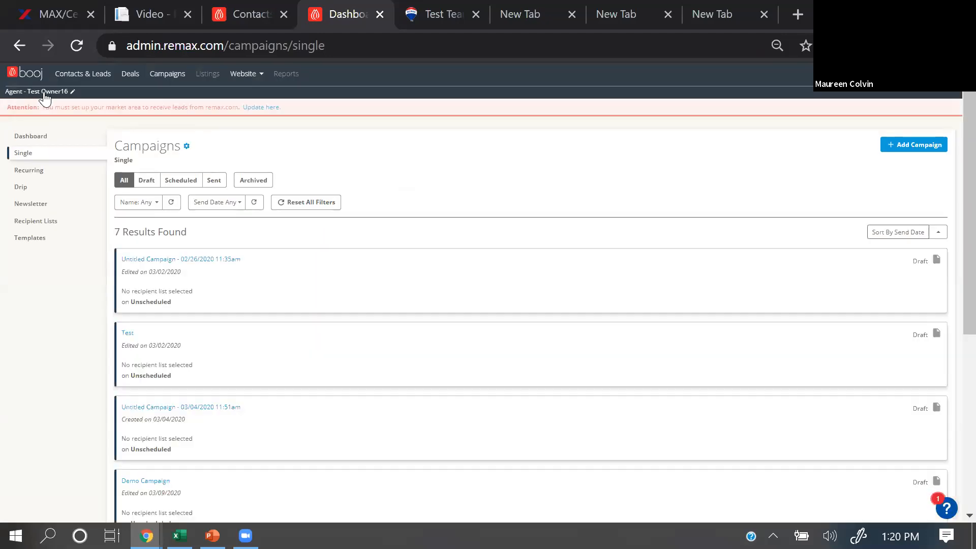
Step: Change the user role to Office Admin - RE/MAX Max/Center Test Office 2 Chicago
{"action": "left_click", "coordinate": [44, 92]}
{"action": "left_click", "coordinate": [497, 167]}
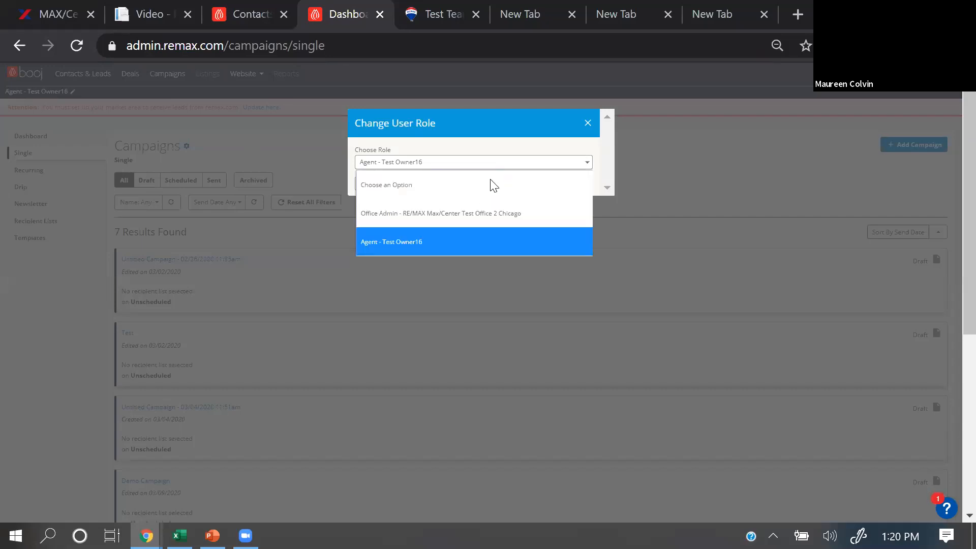
{"action": "left_click", "coordinate": [473, 213]}
{"action": "left_click", "coordinate": [571, 186]}
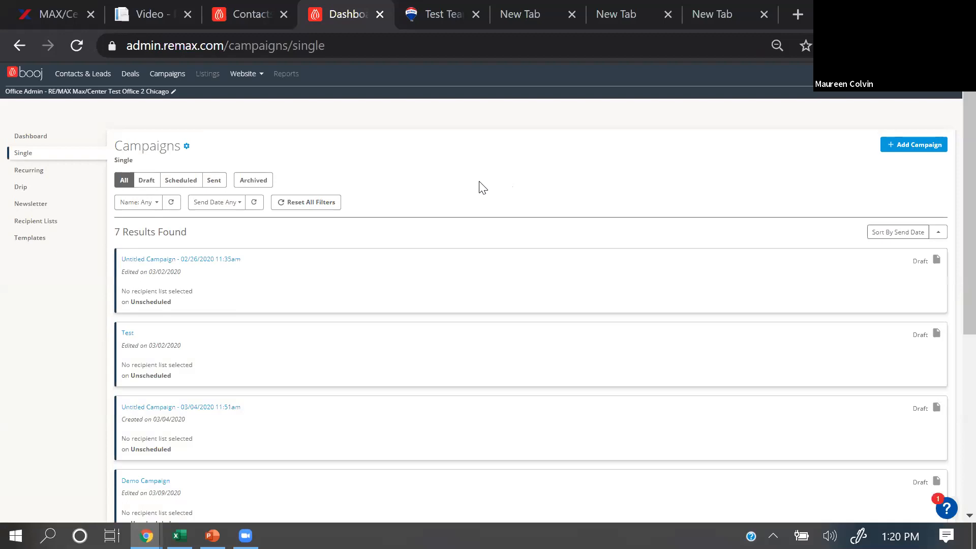
Step: Switch to PowerPoint, resume the slide show from the current slide and review the role-change slides up to the Contacts & Leads list
{"action": "left_click", "coordinate": [212, 536]}
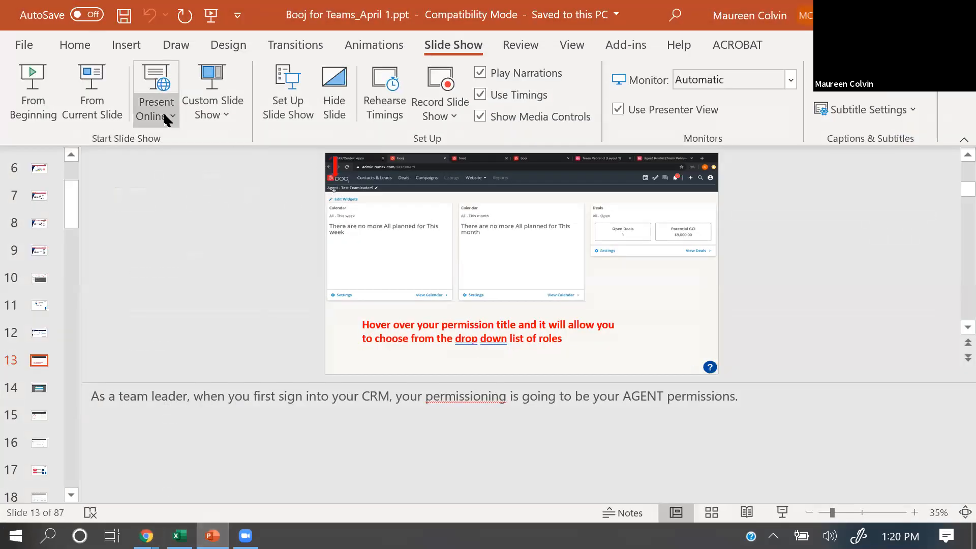
{"action": "left_click", "coordinate": [88, 105]}
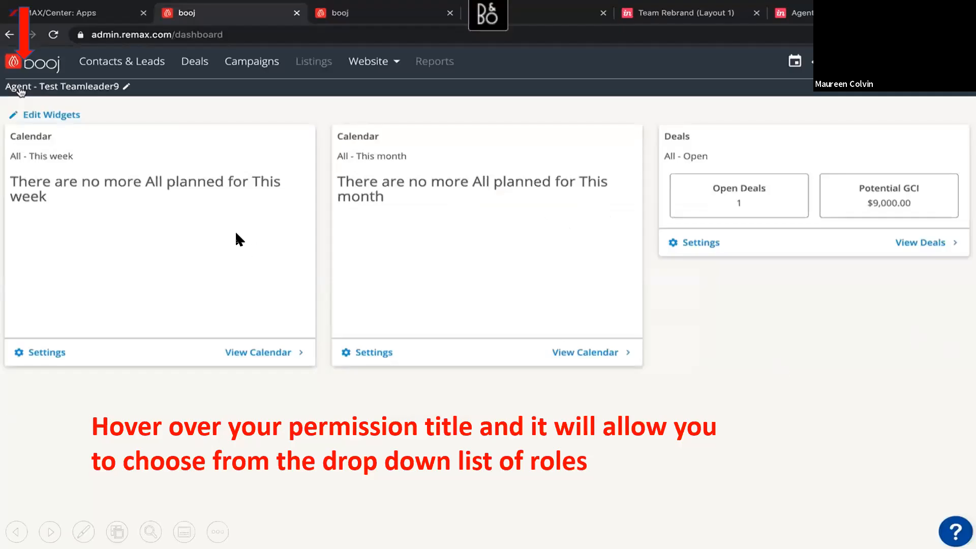
{"action": "left_click", "coordinate": [880, 330]}
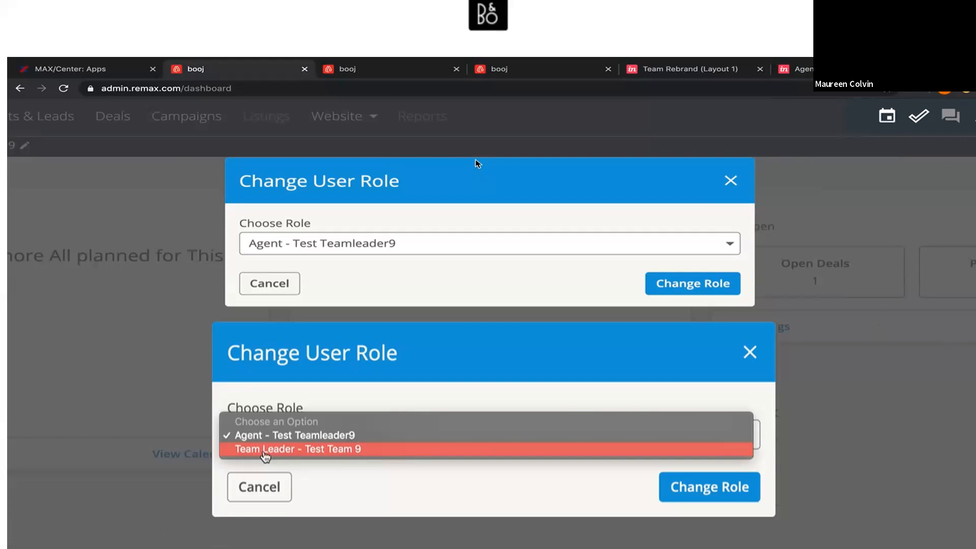
{"action": "key", "text": "Right"}
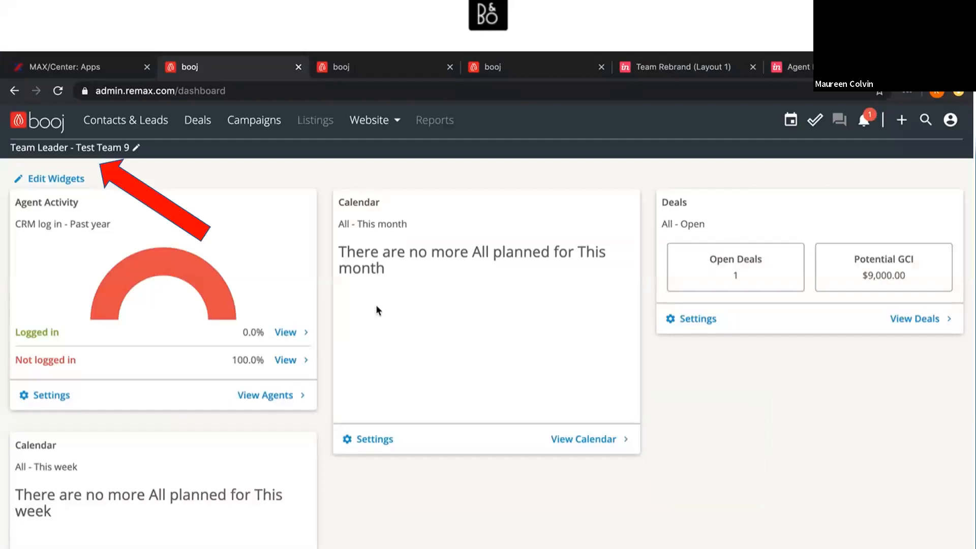
{"action": "key", "text": "Right"}
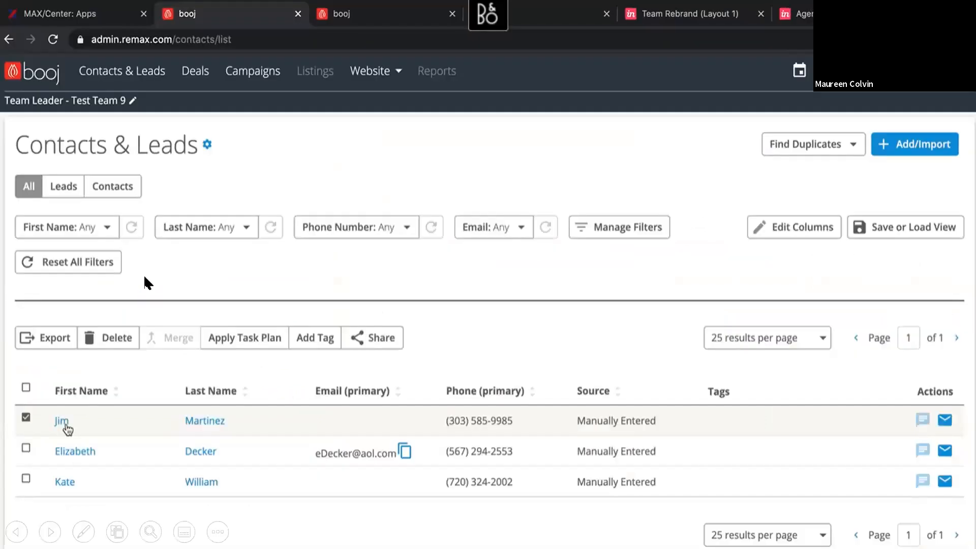
{"action": "key", "text": "Left"}
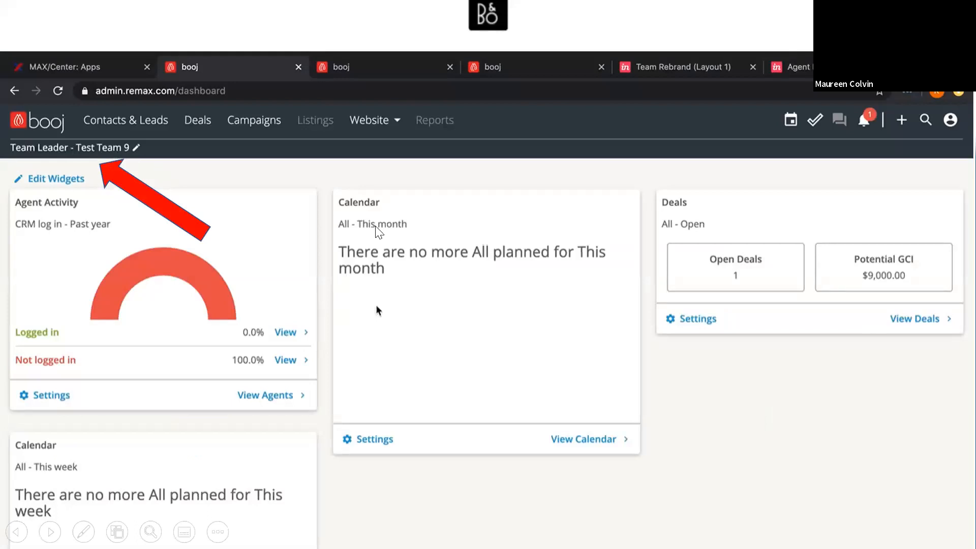
{"action": "key", "text": "Right"}
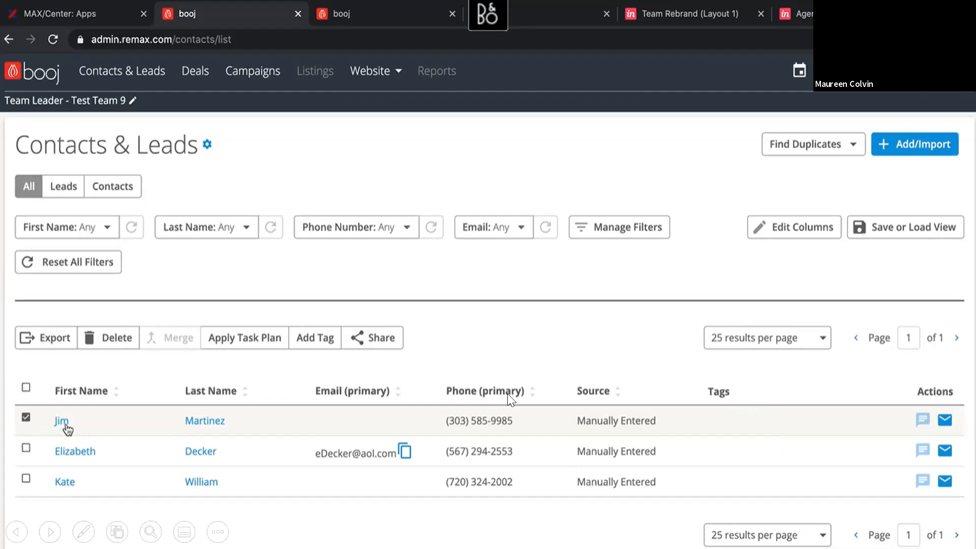
Step: Advance through the slides on sharing single and multiple contact records
{"action": "left_click", "coordinate": [601, 385]}
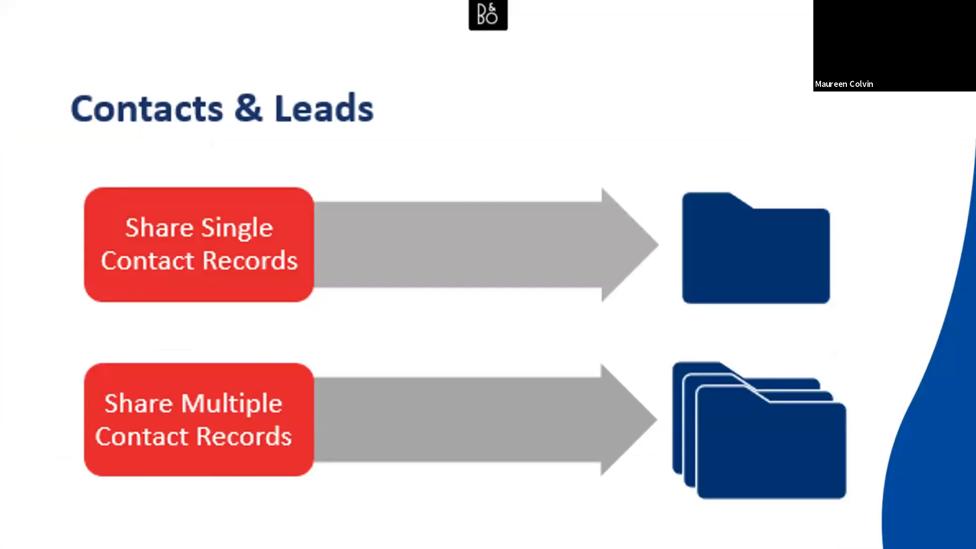
{"action": "key", "text": "Right"}
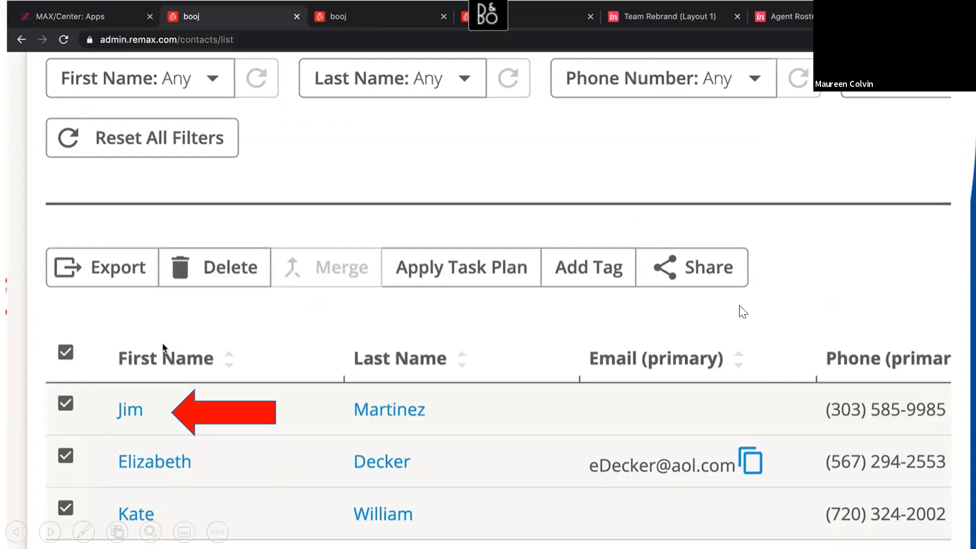
{"action": "left_click", "coordinate": [694, 278]}
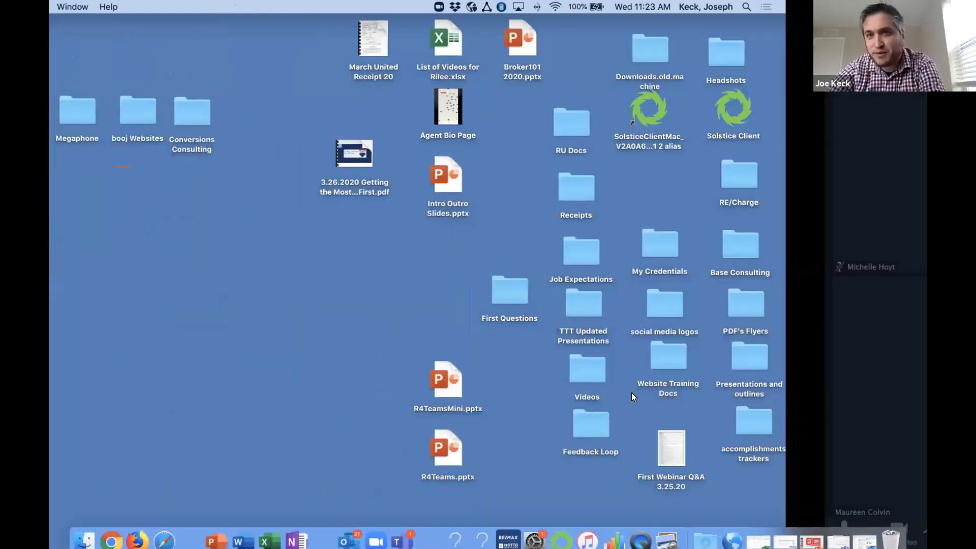
Step: Switch to the browser window using the Team Leader - Test Team 7 role and open its Contacts & Leads list
{"action": "key", "text": "ctrl+Right"}
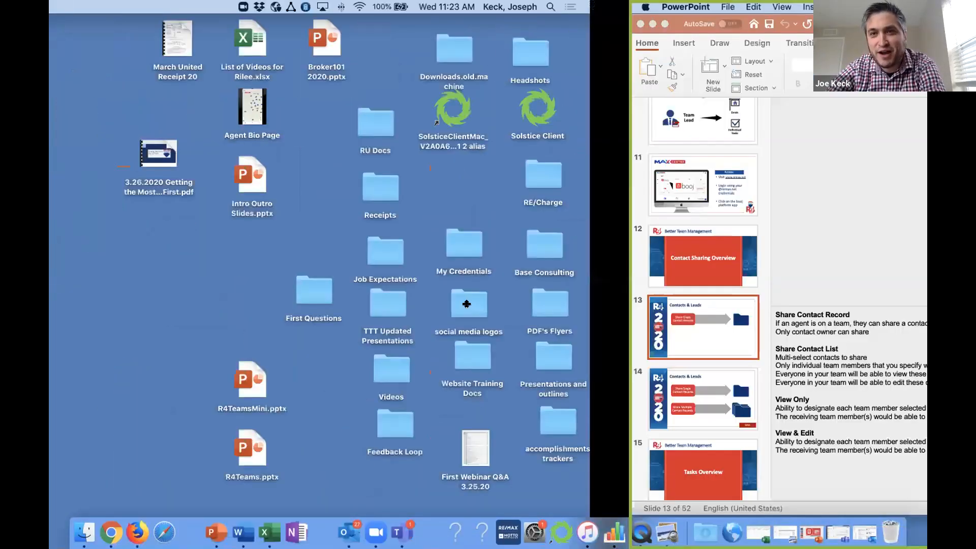
{"action": "key", "text": "ctrl+Right"}
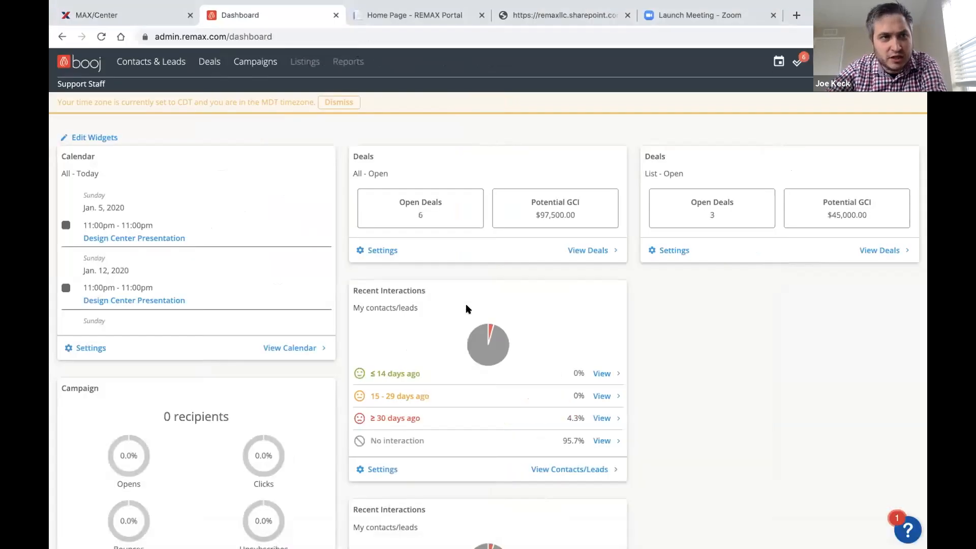
{"action": "key", "text": "ctrl+Right"}
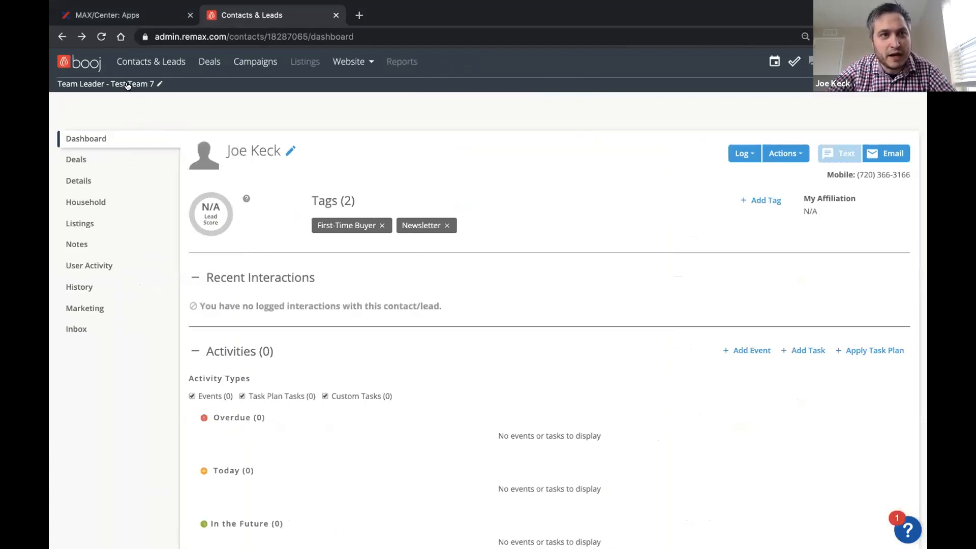
{"action": "scroll", "coordinate": [128, 86], "scroll_direction": "up", "scroll_amount": 3}
{"action": "scroll", "coordinate": [128, 86], "scroll_direction": "left", "scroll_amount": 1}
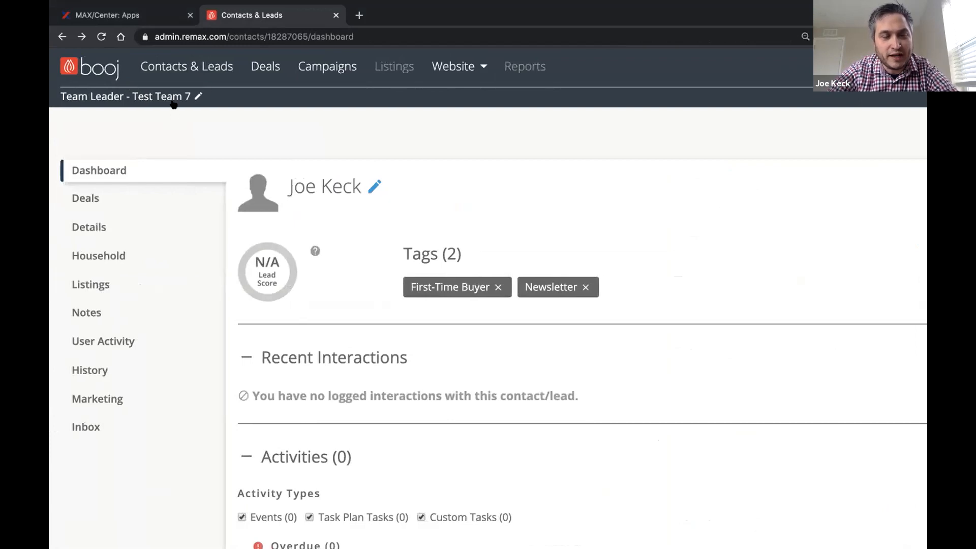
{"action": "left_click", "coordinate": [200, 70]}
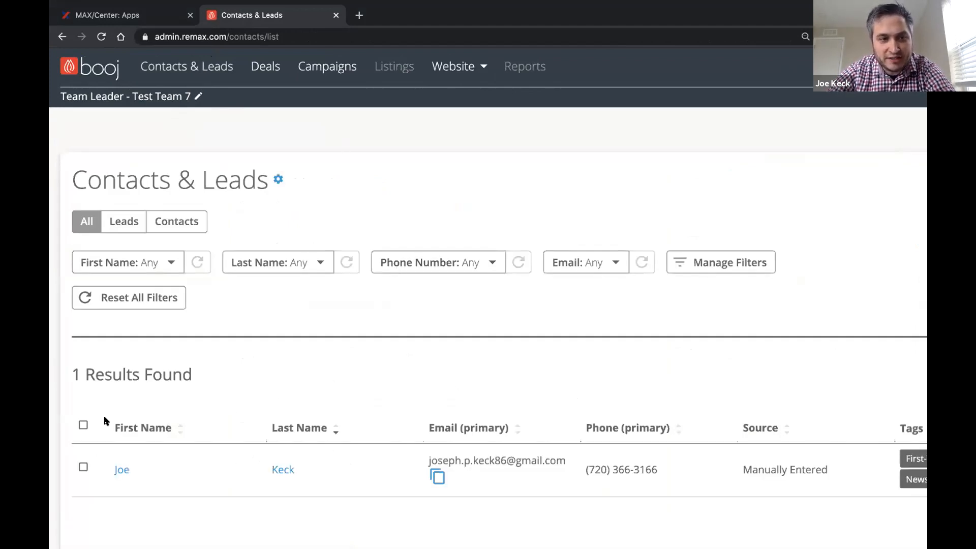
Step: Select all contacts, examine the Off, Global and Individual Team Share options, and close the dialog without saving
{"action": "left_click", "coordinate": [83, 425]}
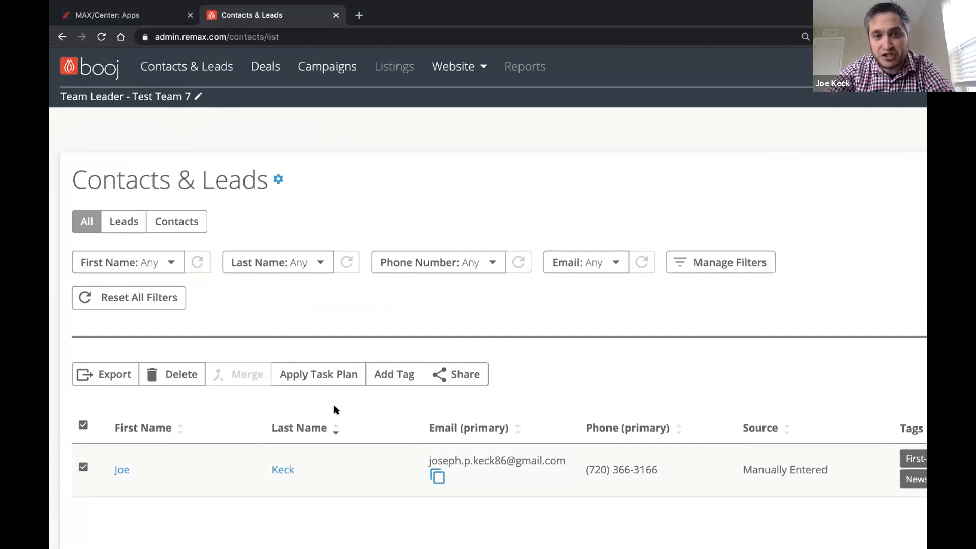
{"action": "left_click", "coordinate": [462, 374]}
{"action": "scroll", "coordinate": [506, 346], "scroll_direction": "down", "scroll_amount": 2}
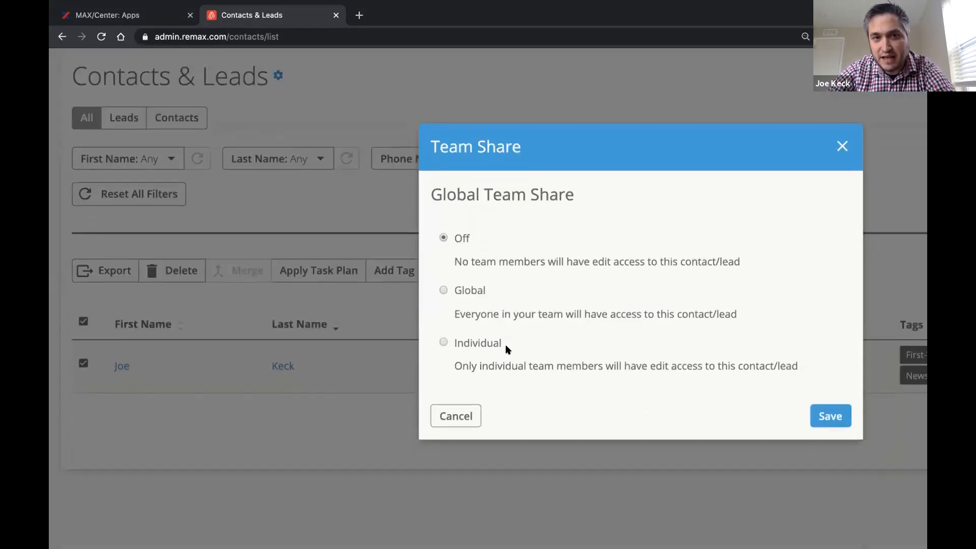
{"action": "scroll", "coordinate": [588, 188], "scroll_direction": "right", "scroll_amount": 2}
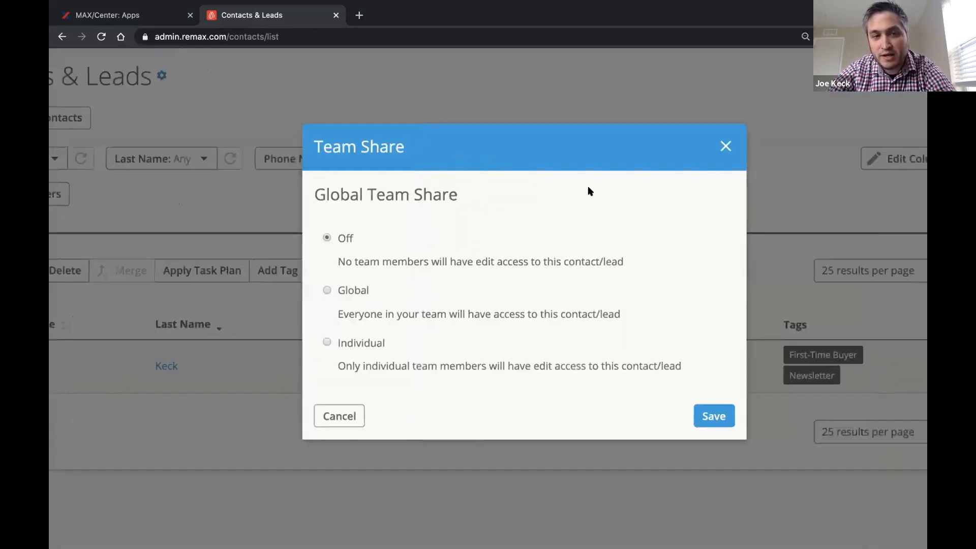
{"action": "scroll", "coordinate": [590, 191], "scroll_direction": "right", "scroll_amount": 2}
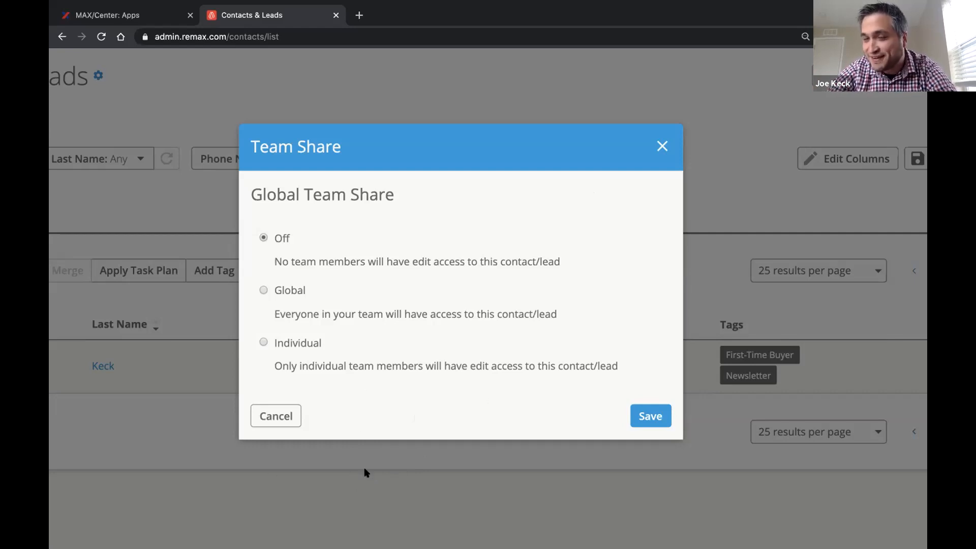
{"action": "left_click", "coordinate": [662, 147]}
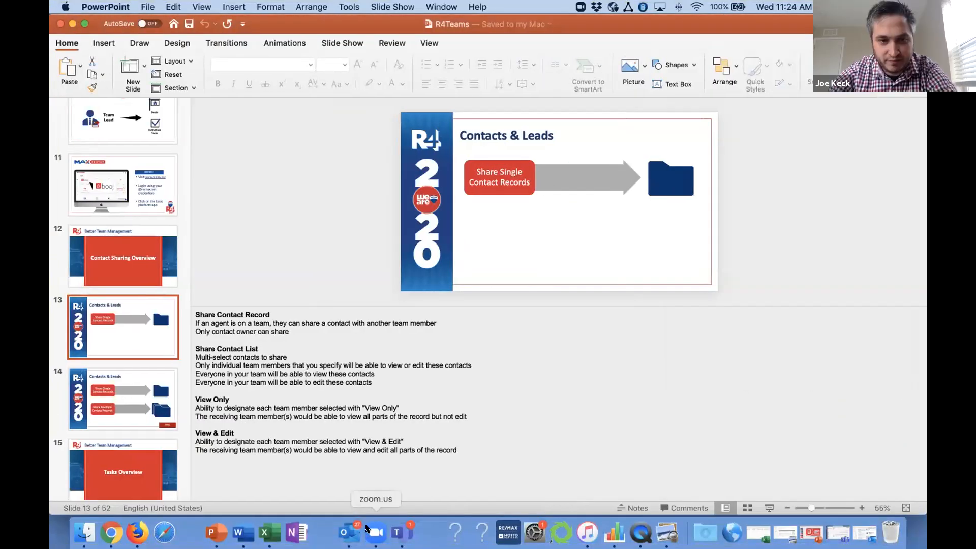
Step: Switch to Zoom and advance the presentation past the individual team member sharing slides to the Lead Routing slide
{"action": "left_click", "coordinate": [367, 529]}
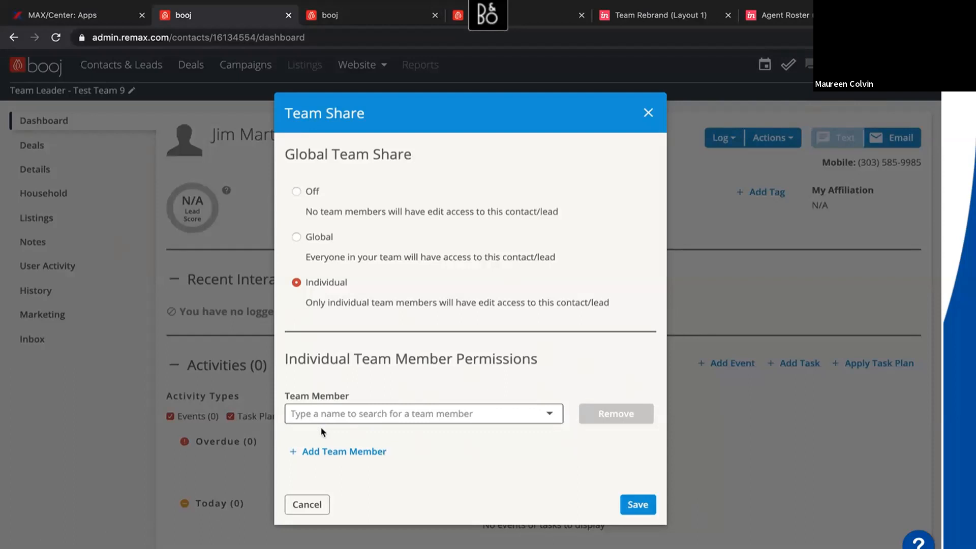
{"action": "key", "text": "Right"}
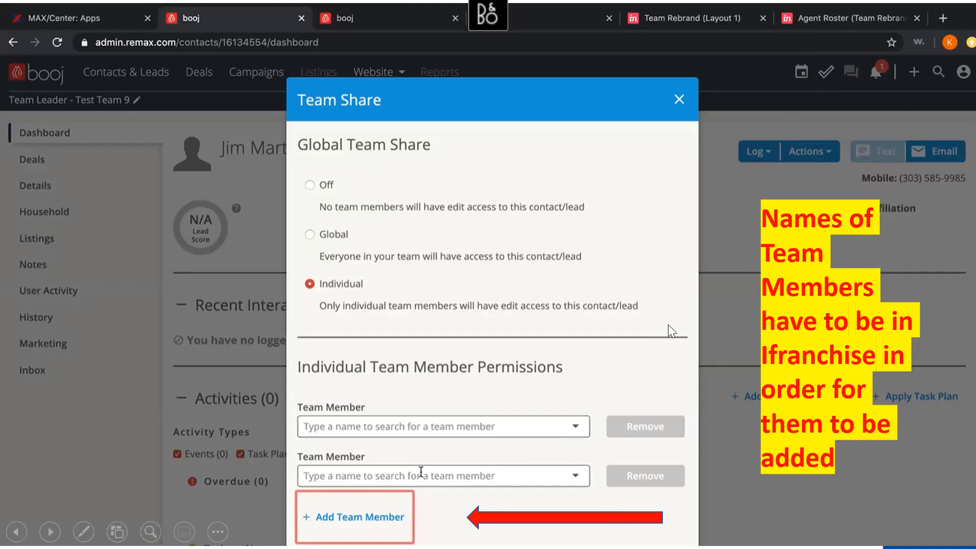
{"action": "key", "text": "Right"}
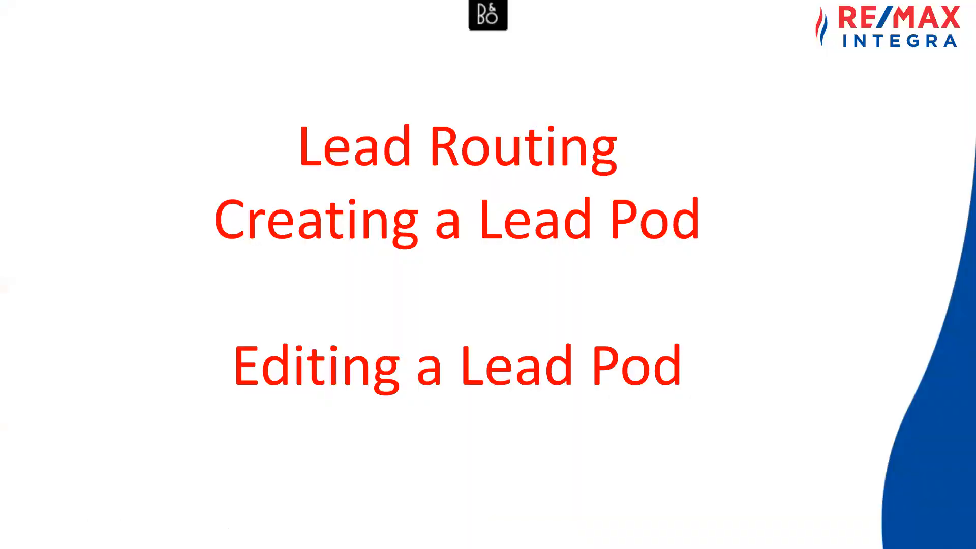
Step: End the slide show and switch to the Office Admin browser window, returning to the single Campaigns page
{"action": "key", "text": "Left"}
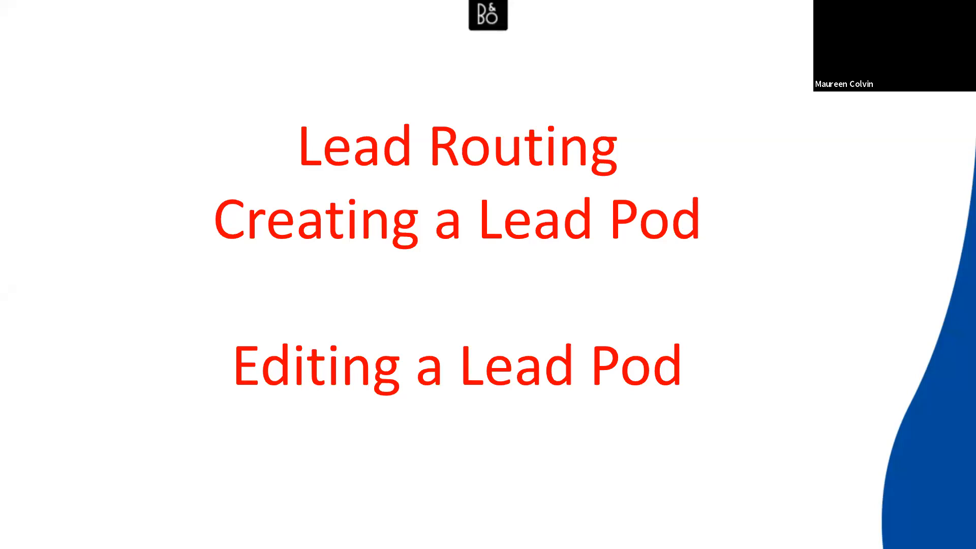
{"action": "key", "text": "Escape"}
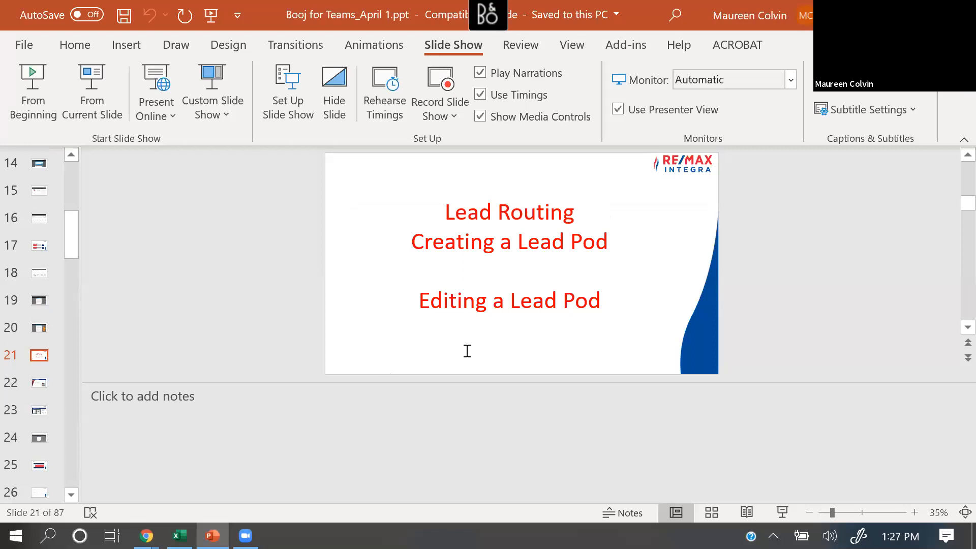
{"action": "key", "text": "alt+Tab"}
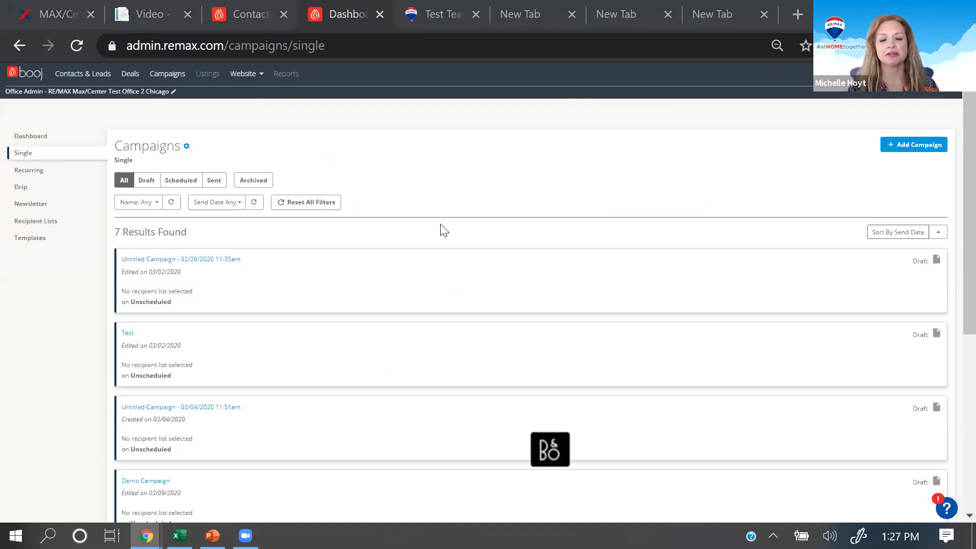
{"action": "left_click", "coordinate": [935, 89]}
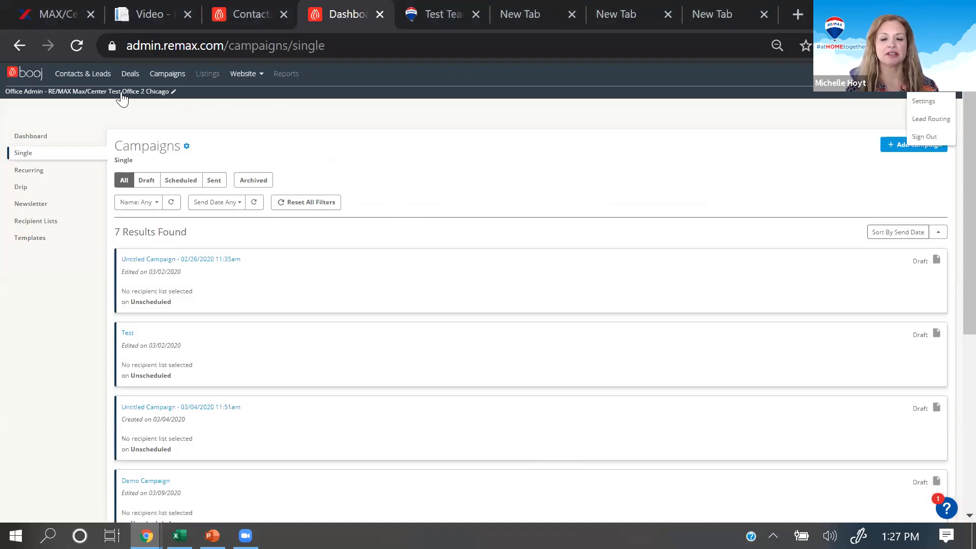
{"action": "left_click", "coordinate": [242, 17]}
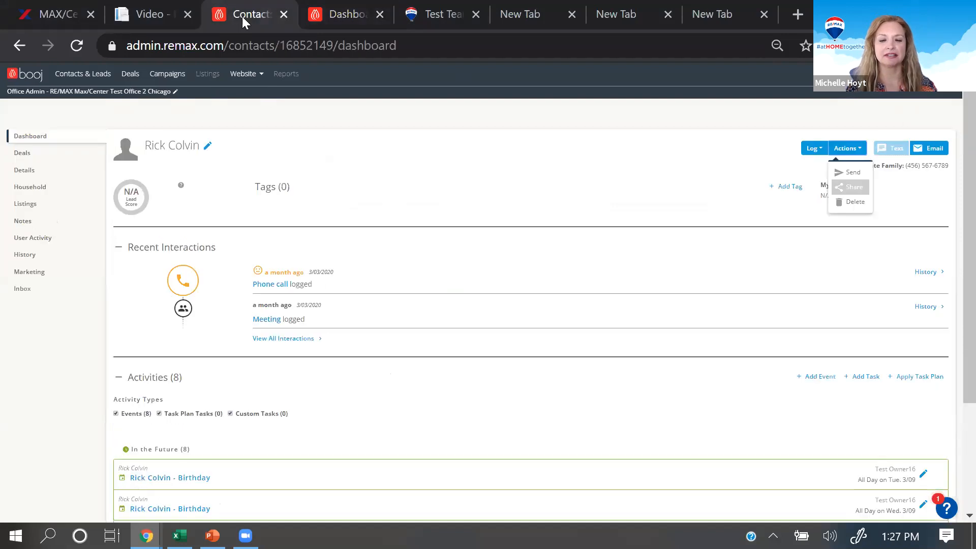
{"action": "left_click", "coordinate": [339, 14]}
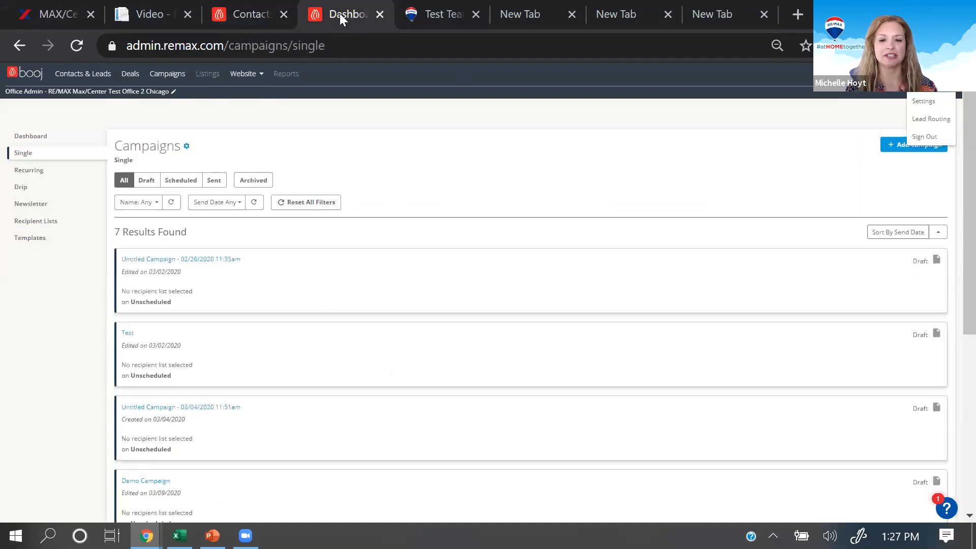
Step: Examine the roles available for switching from the Campaigns page and close the role dialog without changing the role
{"action": "left_click", "coordinate": [55, 91]}
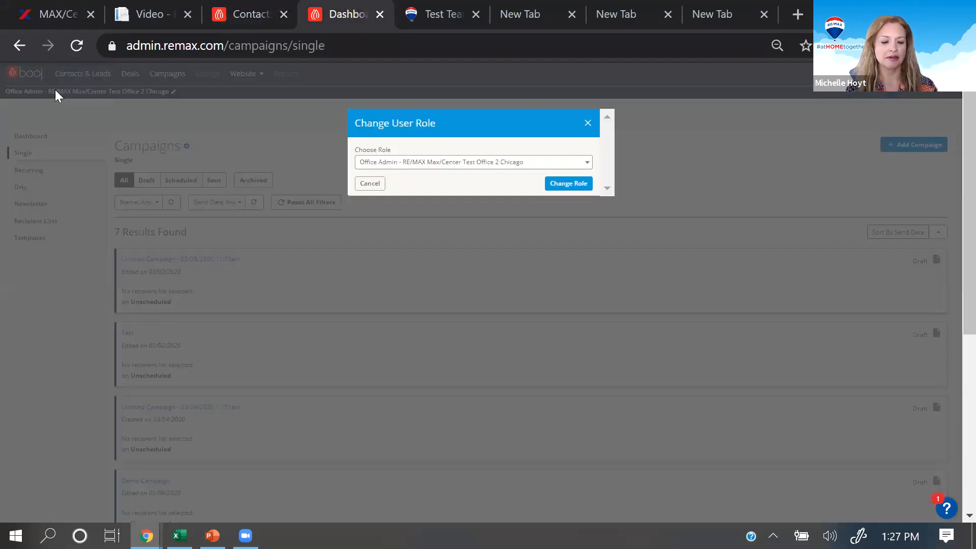
{"action": "left_click", "coordinate": [500, 164]}
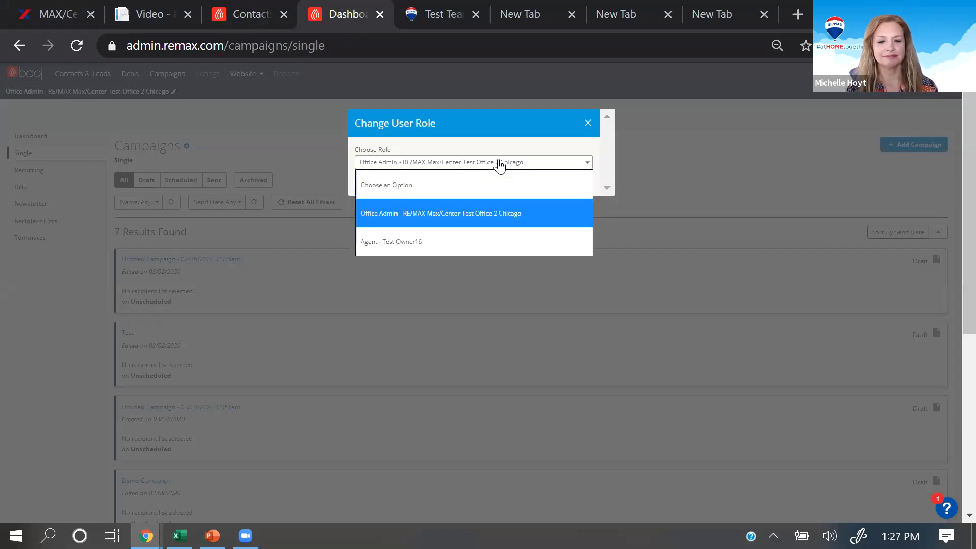
{"action": "left_click", "coordinate": [492, 216]}
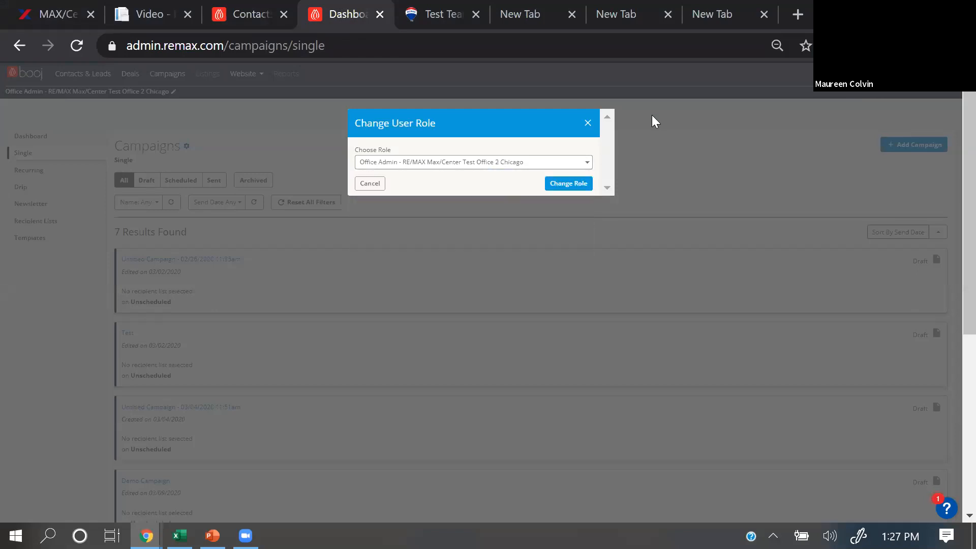
{"action": "left_click", "coordinate": [590, 124]}
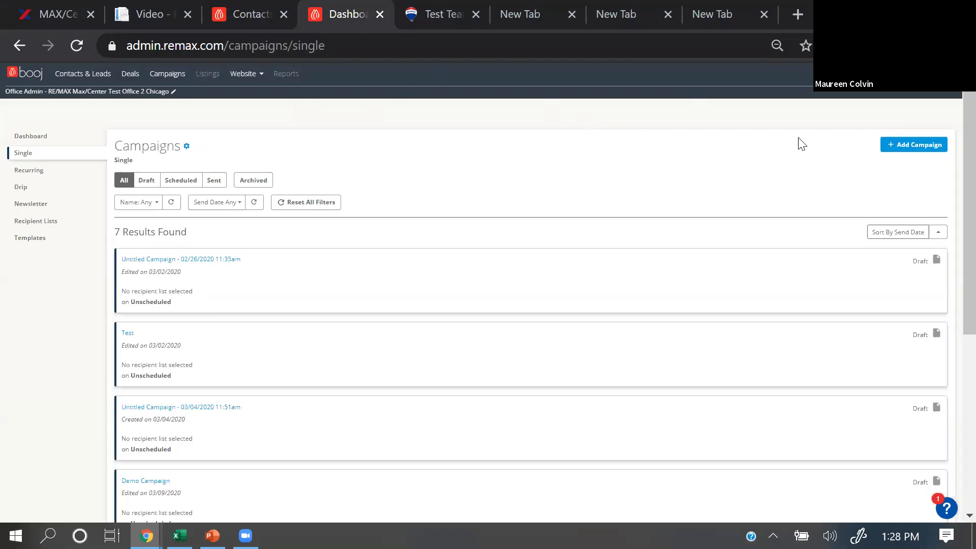
Step: Go to the contact record page, examine its Change User Role options, and close the dialog without switching
{"action": "left_click", "coordinate": [262, 13]}
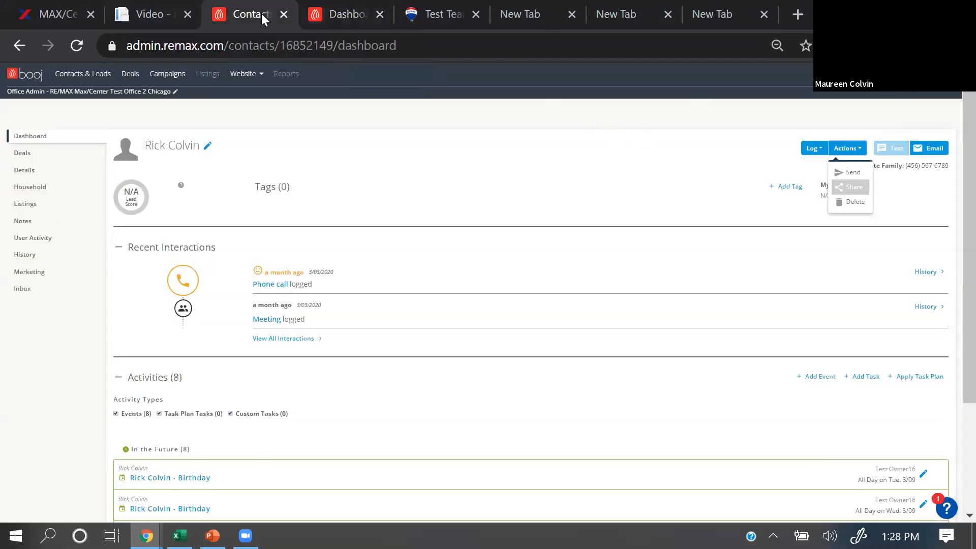
{"action": "left_click", "coordinate": [92, 93]}
{"action": "left_click", "coordinate": [404, 163]}
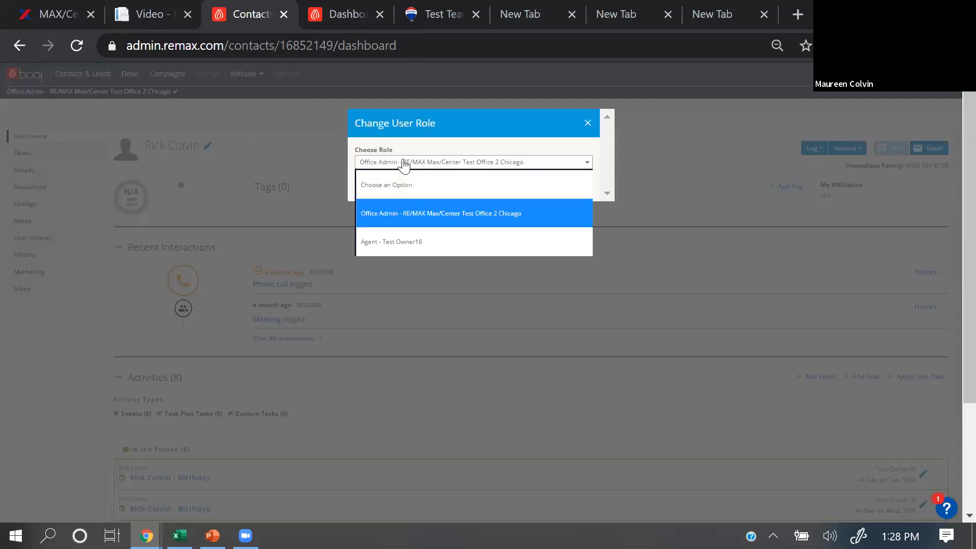
{"action": "left_click", "coordinate": [419, 206]}
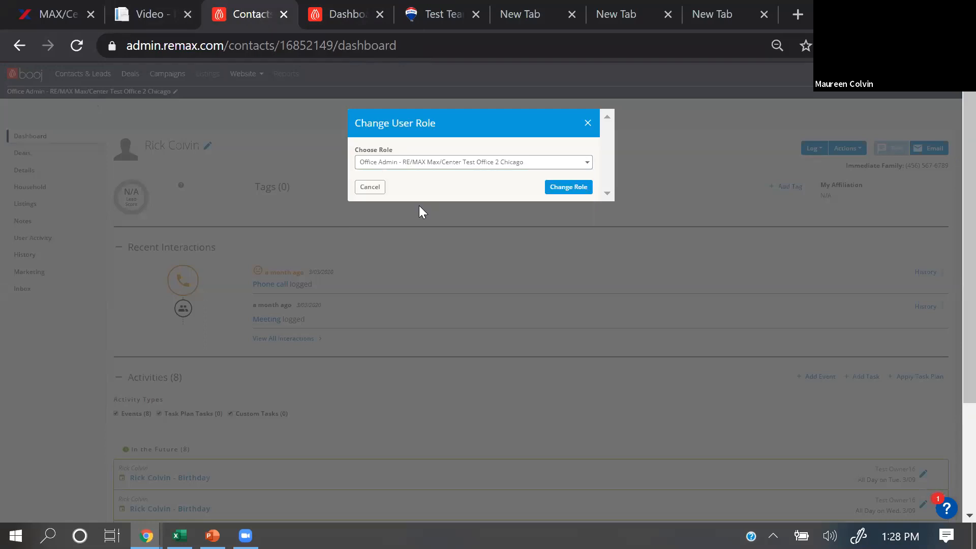
{"action": "left_click", "coordinate": [586, 124]}
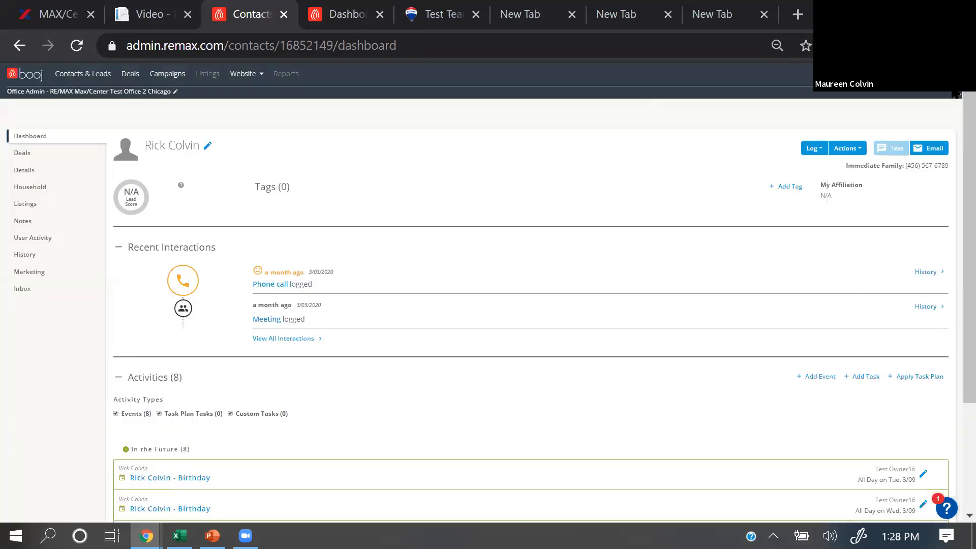
Step: Open Lead Routing for the office, review the user roles offered there, and leave the current role selected
{"action": "left_click", "coordinate": [947, 96]}
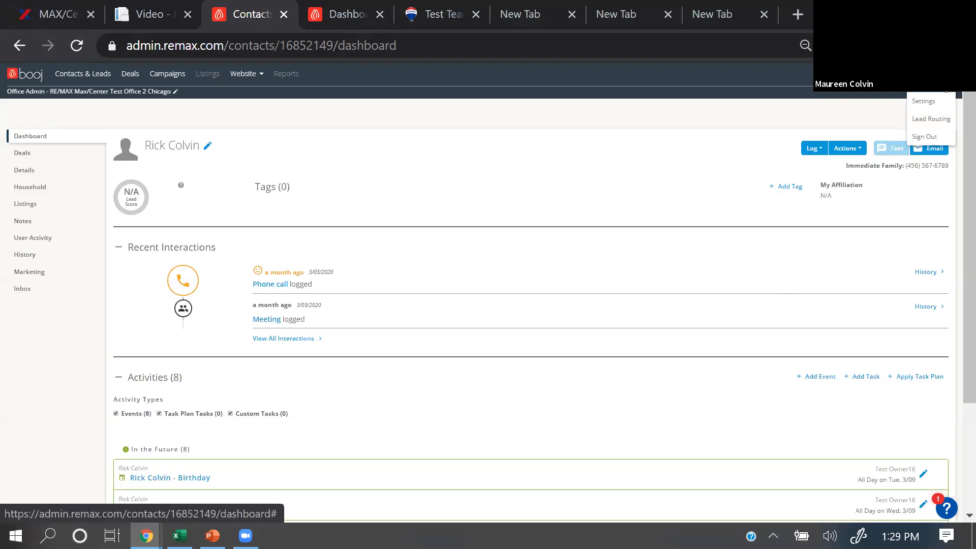
{"action": "left_click", "coordinate": [931, 118]}
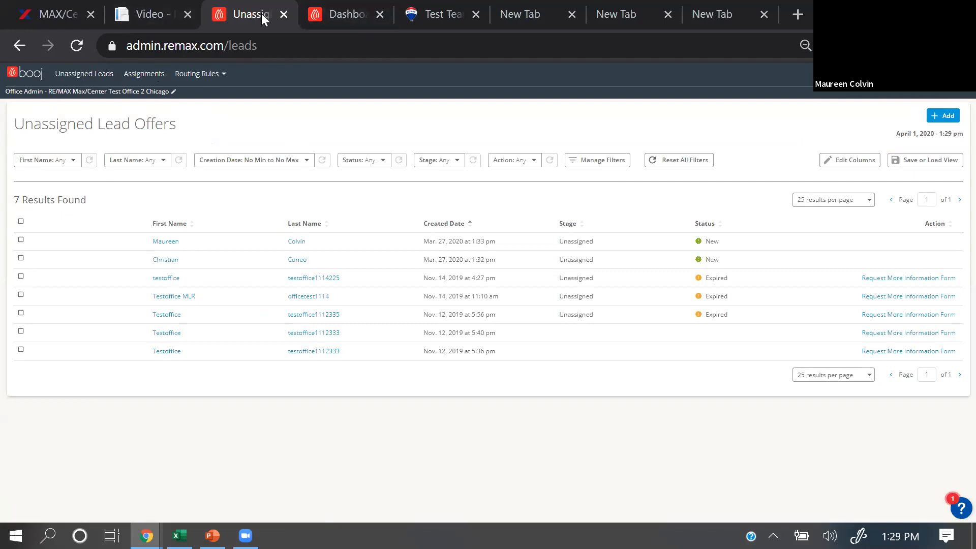
{"action": "left_click", "coordinate": [104, 91]}
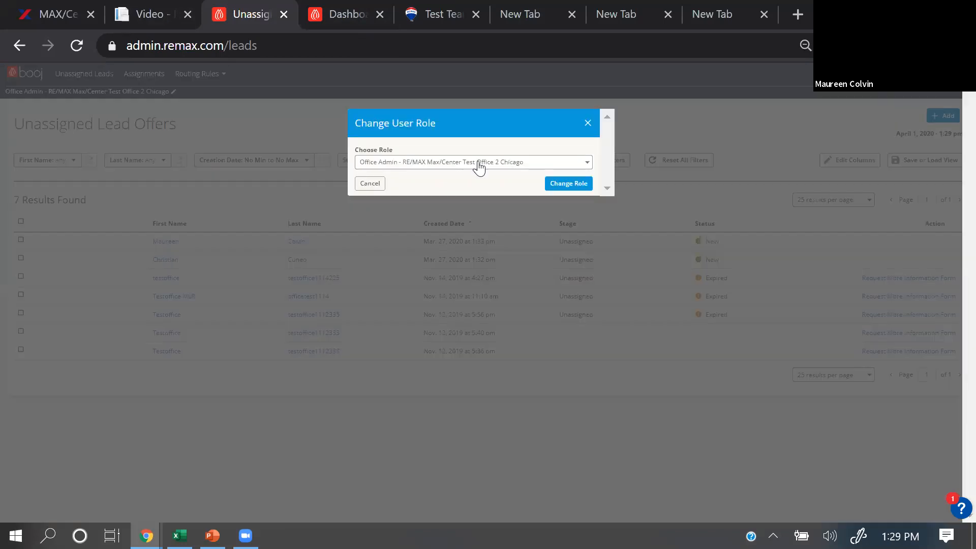
{"action": "left_click", "coordinate": [499, 162]}
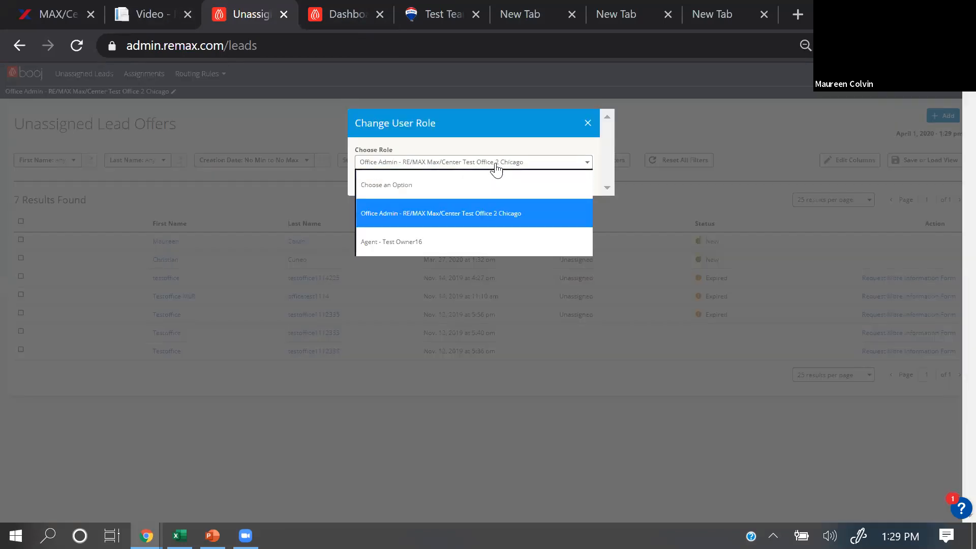
{"action": "left_click", "coordinate": [647, 119]}
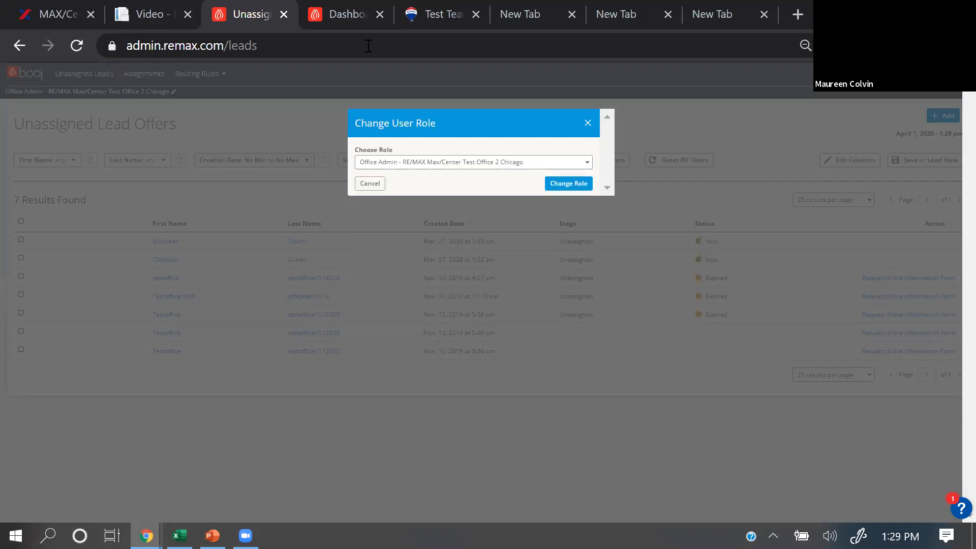
{"action": "left_click", "coordinate": [588, 123]}
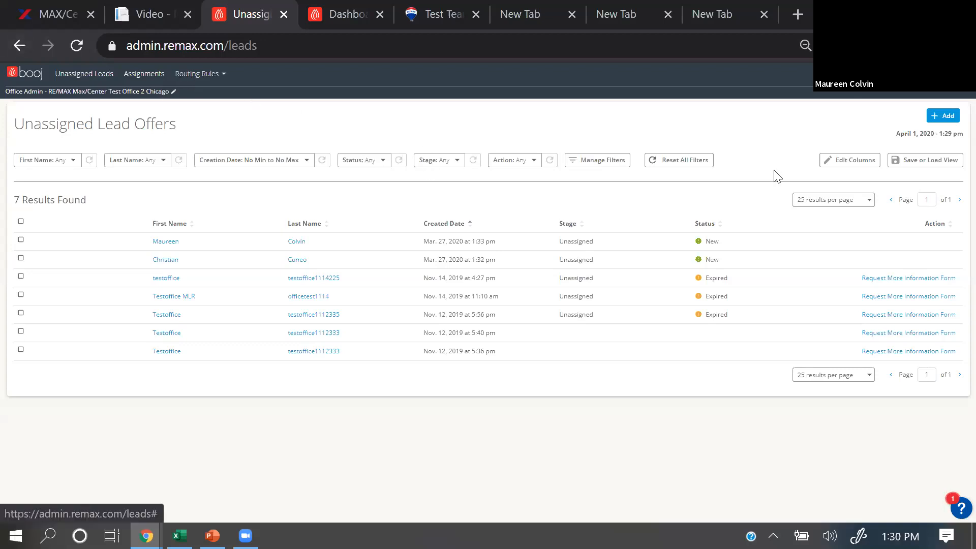
Step: Open the Pods list in the lead routing rules and start creating a new pod
{"action": "left_click", "coordinate": [949, 74]}
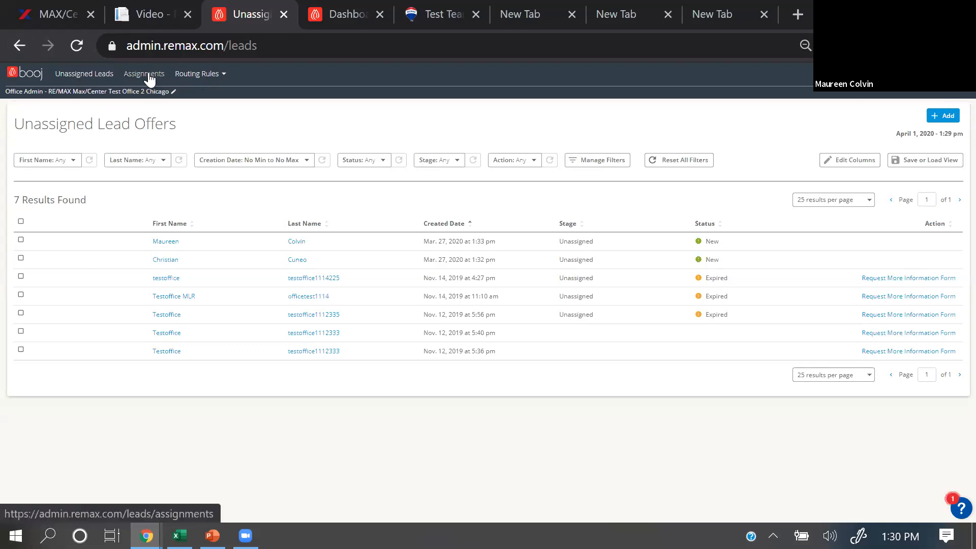
{"action": "left_click", "coordinate": [206, 76]}
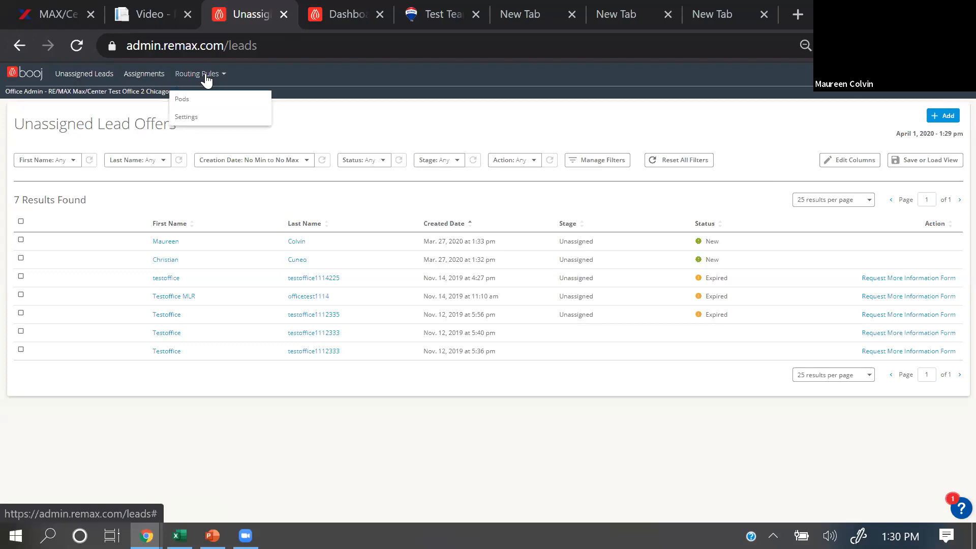
{"action": "left_click", "coordinate": [179, 101]}
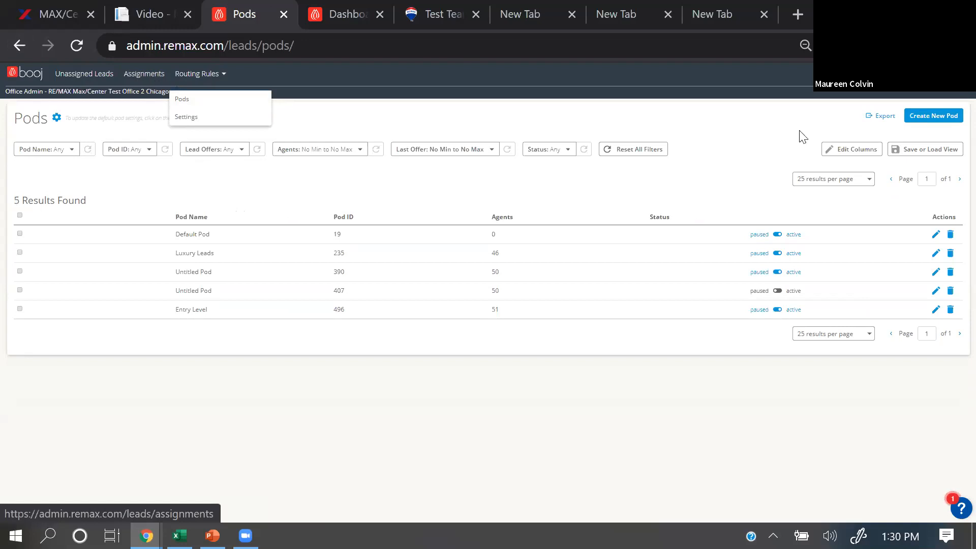
{"action": "left_click", "coordinate": [926, 117]}
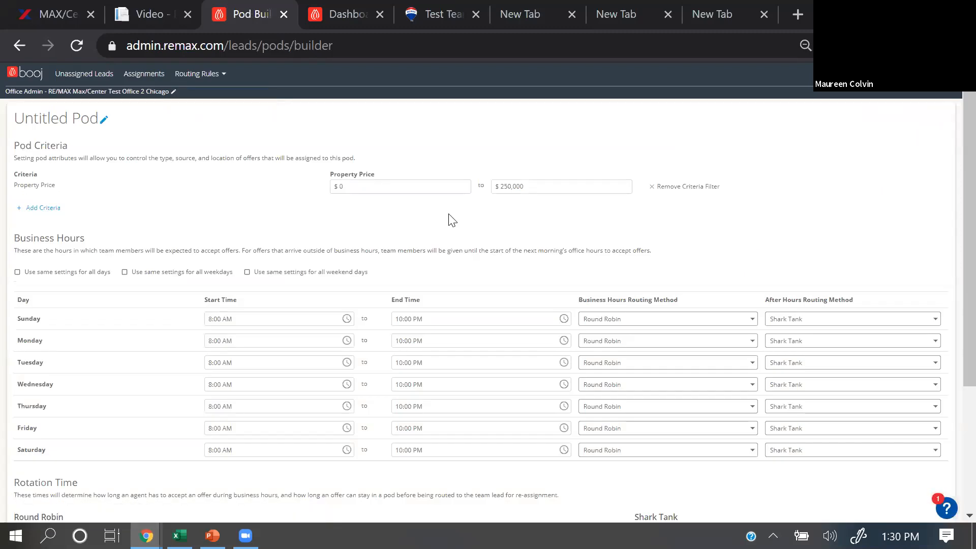
Step: Rename the new pod as Entry Level Buyers
{"action": "left_click", "coordinate": [105, 121]}
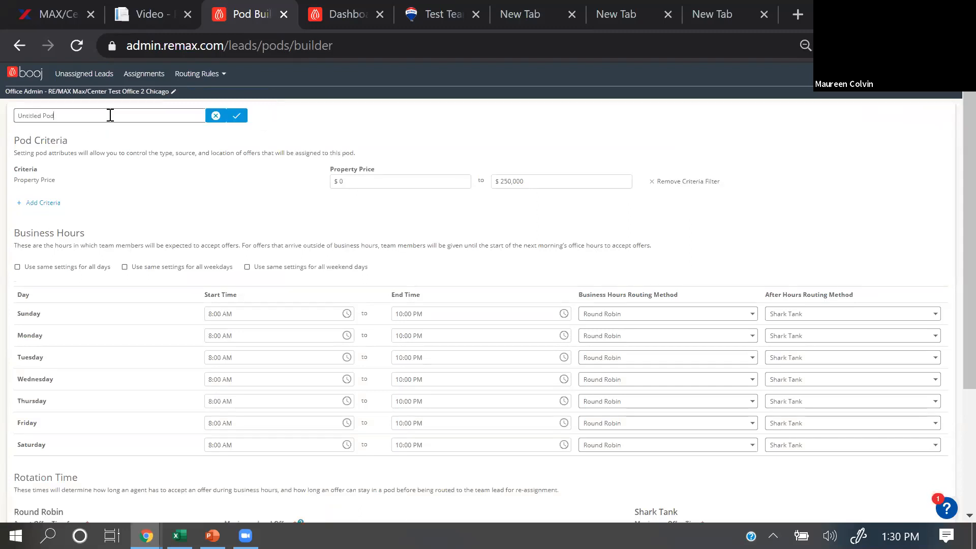
{"action": "key", "text": "BackSpace"}
{"action": "key", "text": "BackSpace"}
{"action": "key", "text": "BackSpace"}
{"action": "key", "text": "BackSpace"}
{"action": "key", "text": "BackSpace"}
{"action": "key", "text": "BackSpace"}
{"action": "key", "text": "BackSpace"}
{"action": "key", "text": "BackSpace"}
{"action": "key", "text": "BackSpace"}
{"action": "key", "text": "BackSpace"}
{"action": "key", "text": "BackSpace"}
{"action": "key", "text": "BackSpace"}
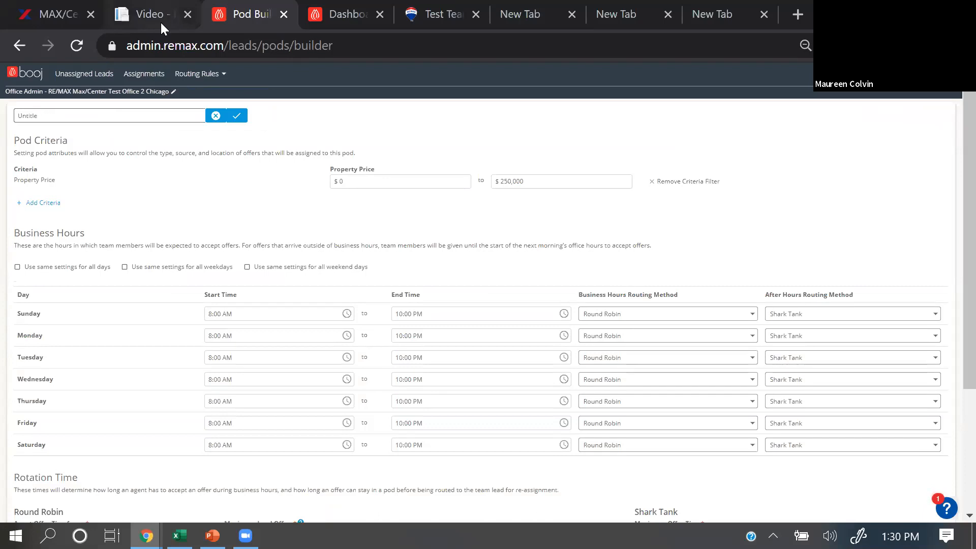
{"action": "type", "text": "Entry Level Buyers"}
{"action": "left_click", "coordinate": [236, 115]}
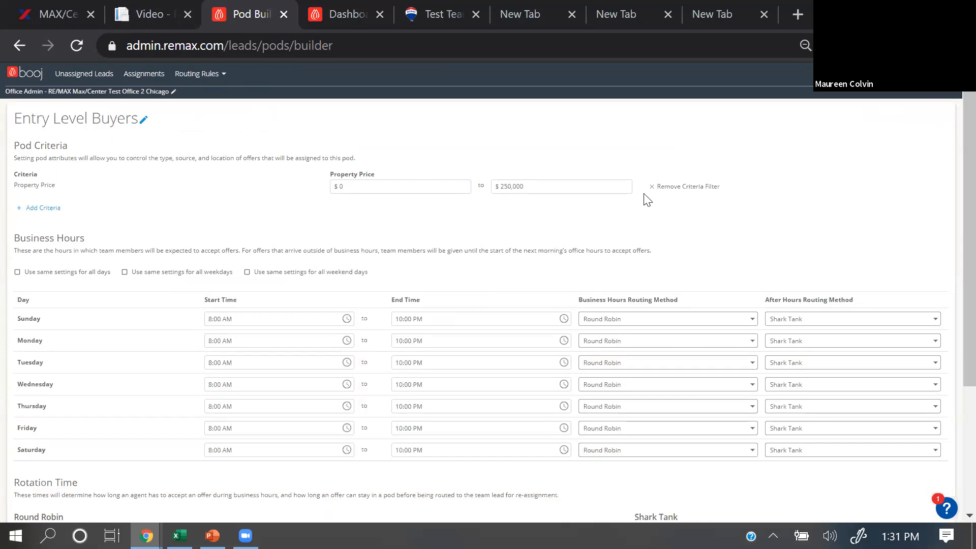
Step: Replace the pod's default criterion with a new Property Price criterion whose upper limit is $250,000
{"action": "left_click", "coordinate": [675, 188]}
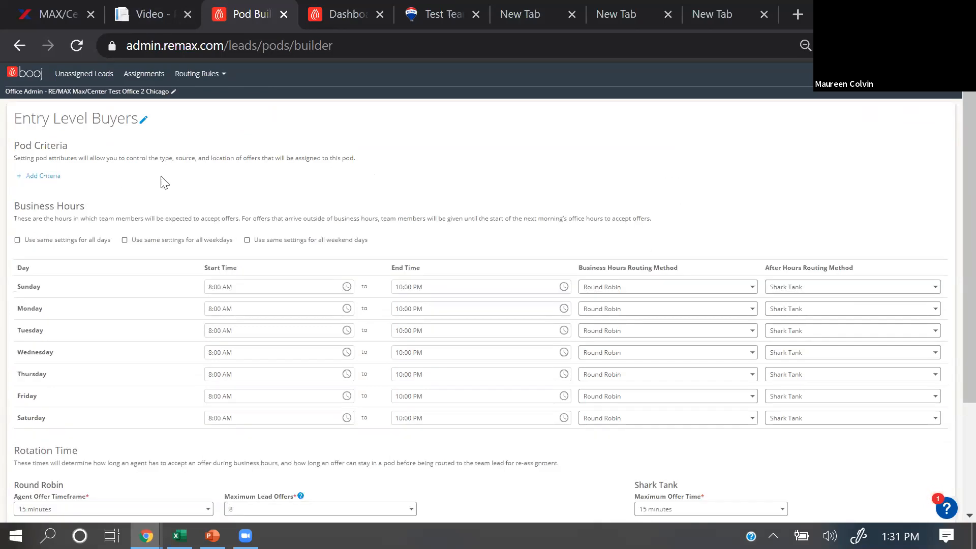
{"action": "left_click", "coordinate": [32, 179]}
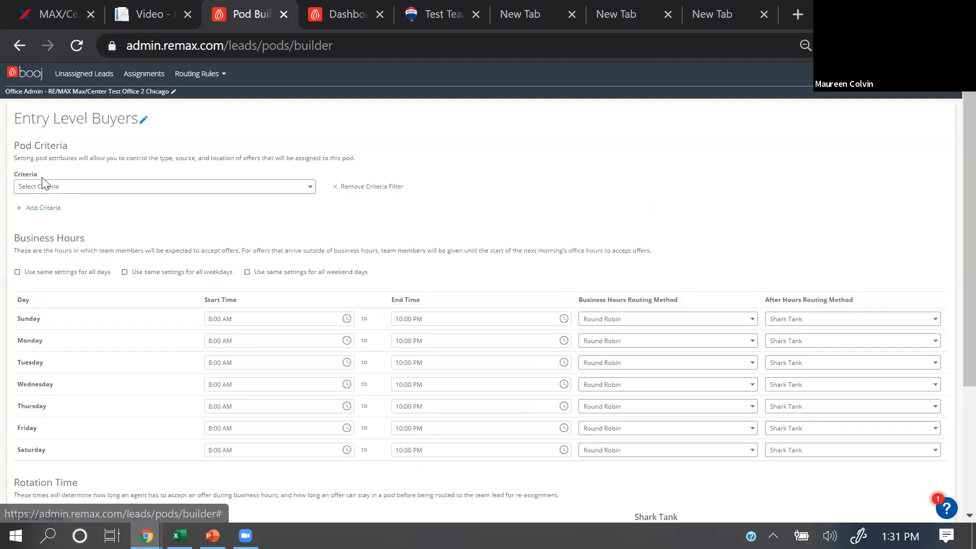
{"action": "left_click", "coordinate": [112, 192]}
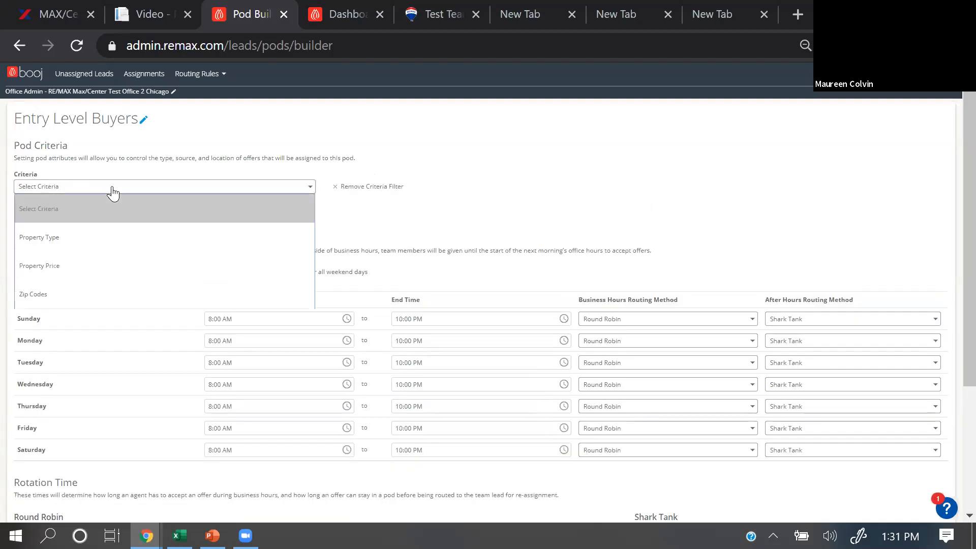
{"action": "left_click", "coordinate": [85, 266]}
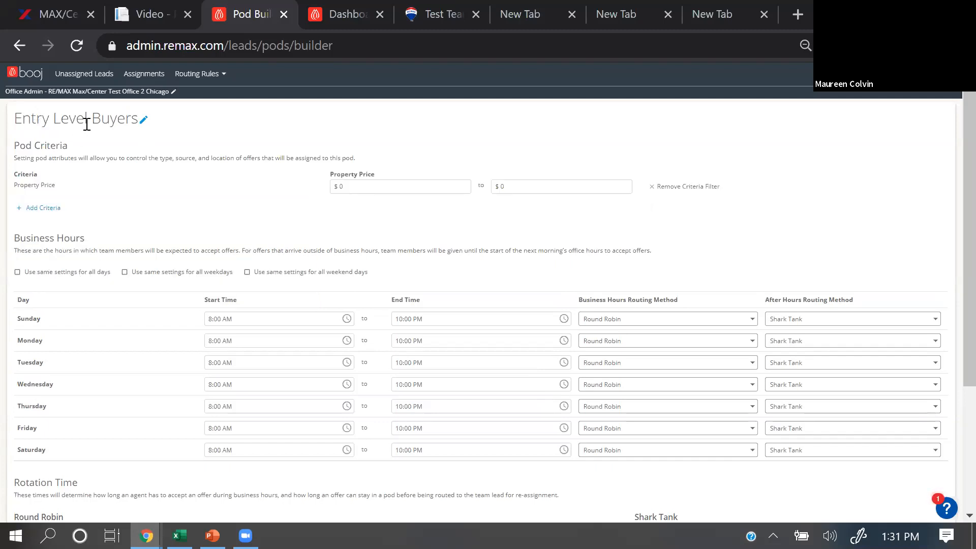
{"action": "left_click", "coordinate": [522, 188]}
{"action": "type", "text": "250"}
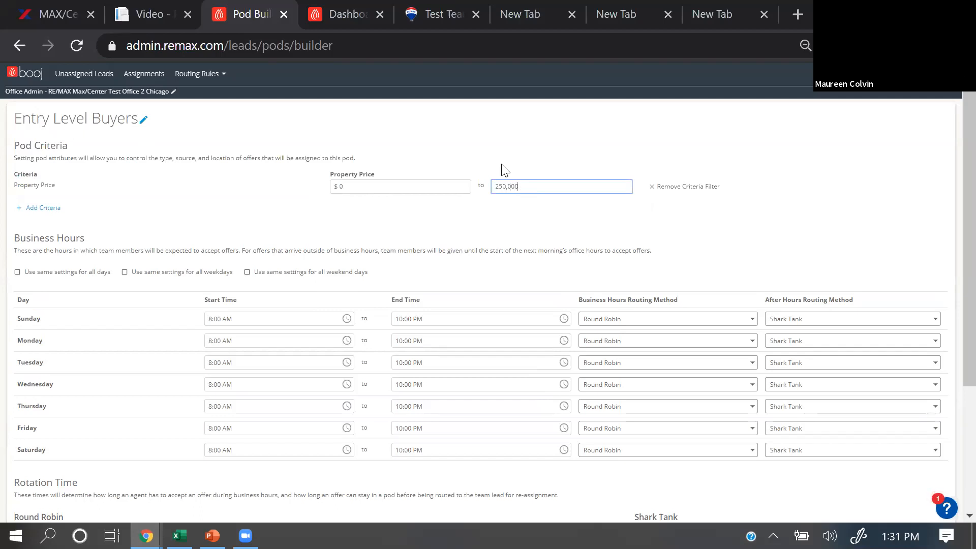
{"action": "left_click", "coordinate": [113, 203]}
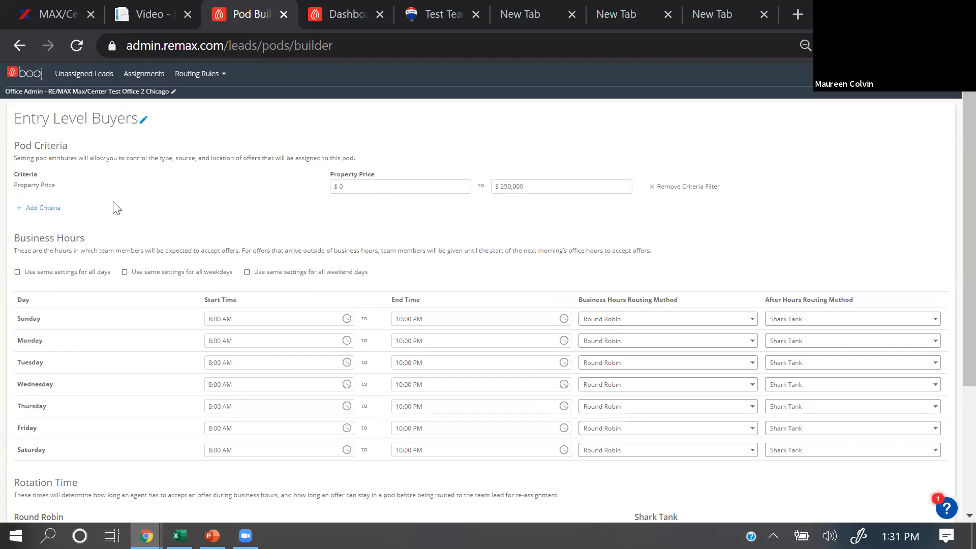
Step: Add a second criterion of type Property Type to the Entry Level Buyers pod
{"action": "left_click", "coordinate": [43, 208]}
{"action": "left_click", "coordinate": [70, 224]}
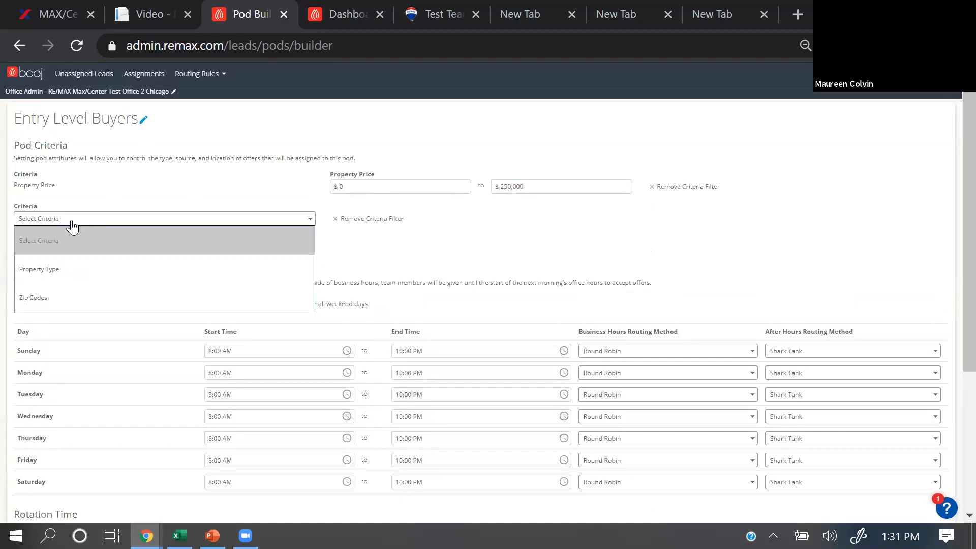
{"action": "left_click", "coordinate": [56, 272]}
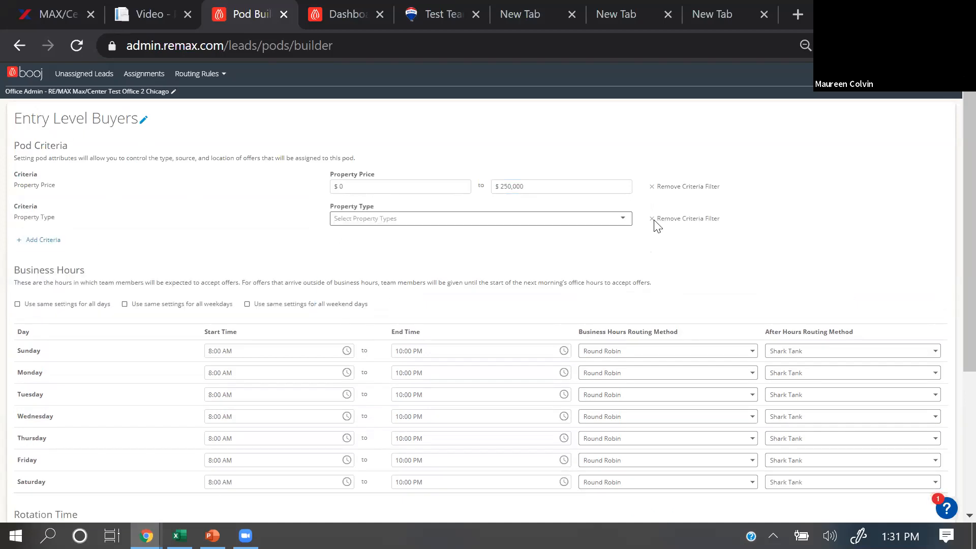
Step: Replace the Property Type criterion with a Zip Codes criterion and try to enter the zip code 020660
{"action": "left_click", "coordinate": [696, 223]}
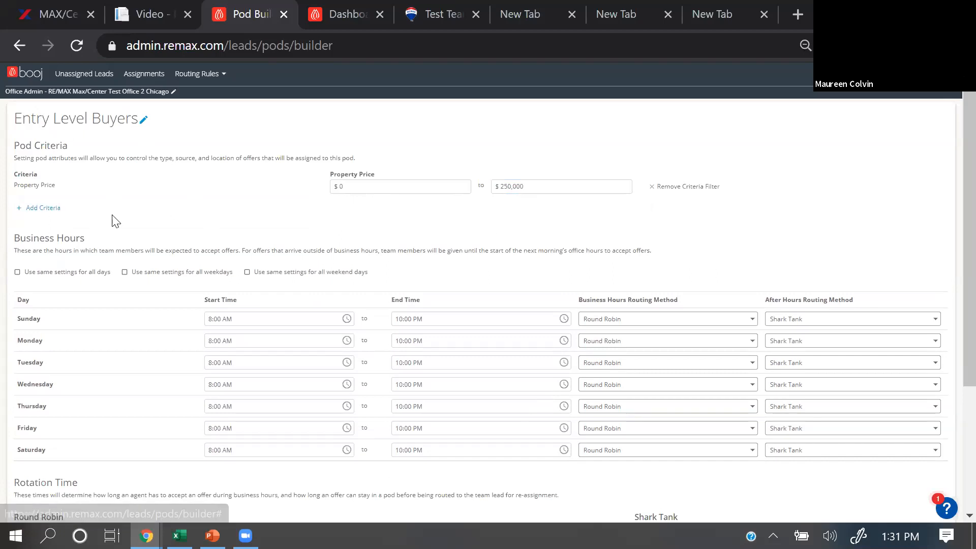
{"action": "left_click", "coordinate": [44, 208]}
{"action": "left_click", "coordinate": [83, 225]}
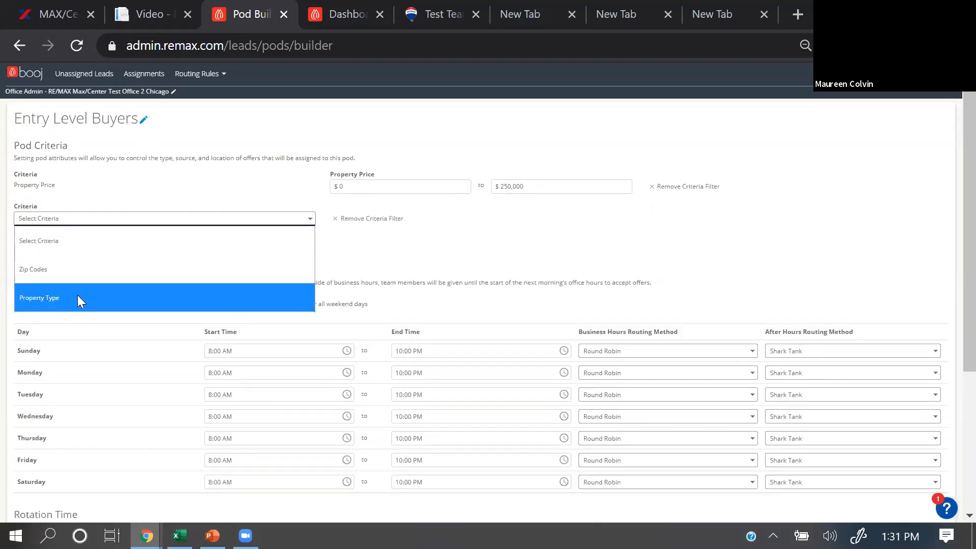
{"action": "left_click", "coordinate": [86, 264]}
{"action": "left_click", "coordinate": [401, 219]}
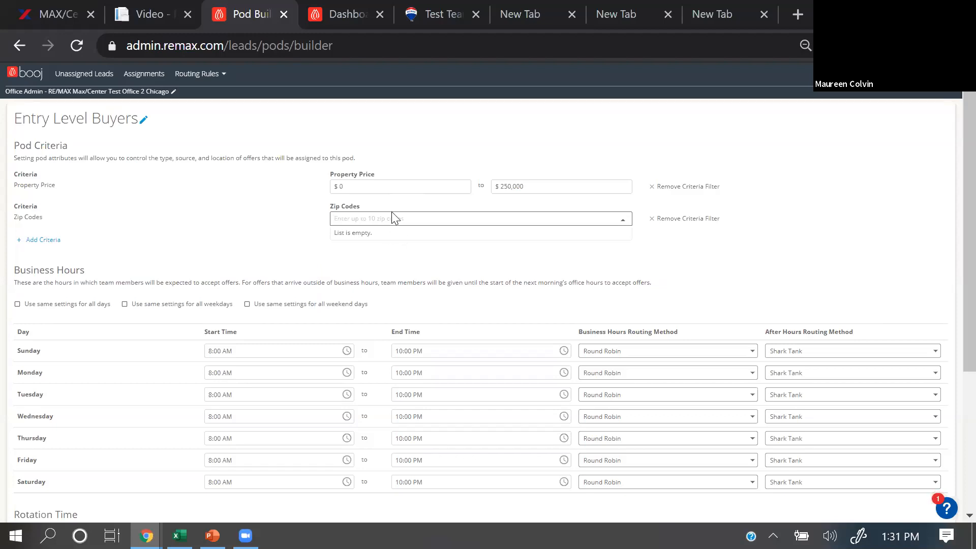
{"action": "type", "text": "020660"}
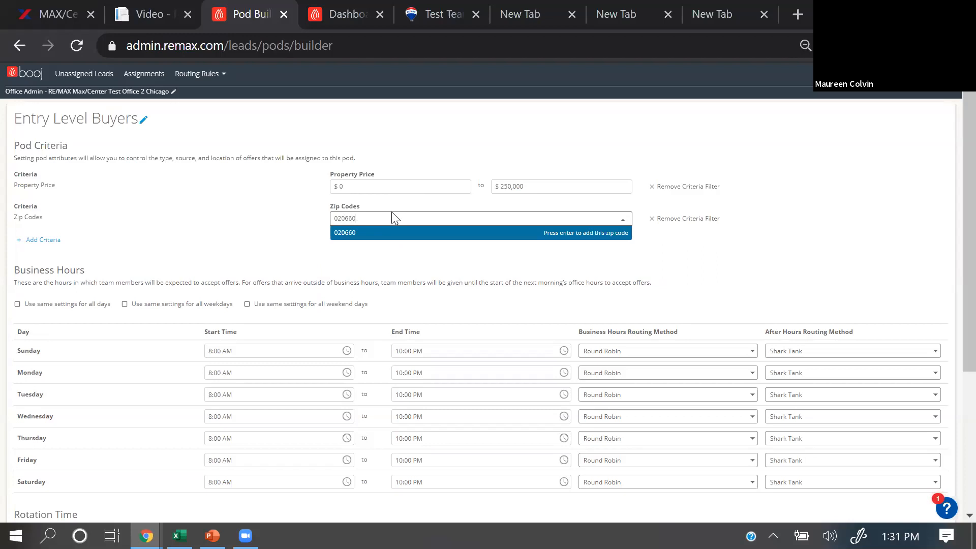
{"action": "left_click", "coordinate": [669, 252]}
Step: Try the shared business hours settings for all days, all weekdays and all weekend days, clearing each one again
{"action": "scroll", "coordinate": [139, 246], "scroll_direction": "down", "scroll_amount": 2}
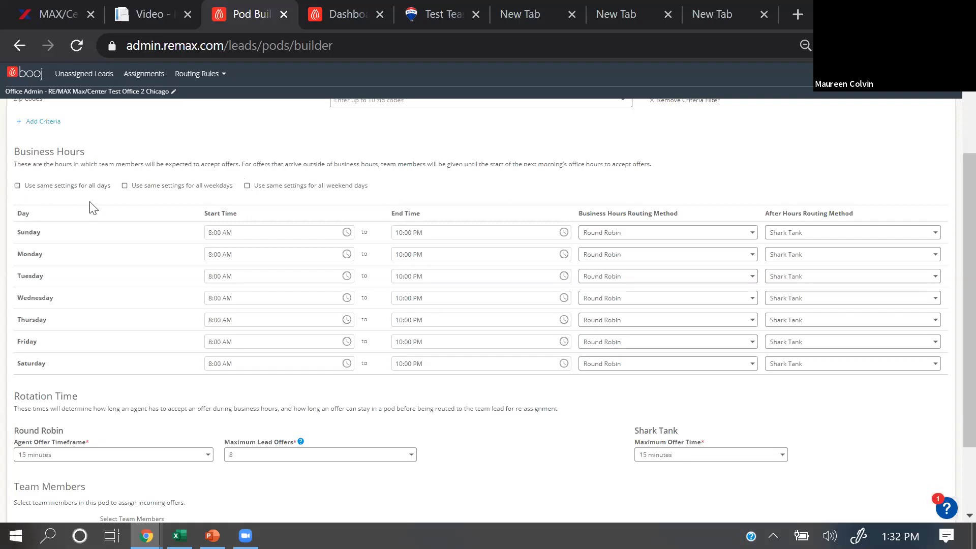
{"action": "left_click", "coordinate": [18, 186]}
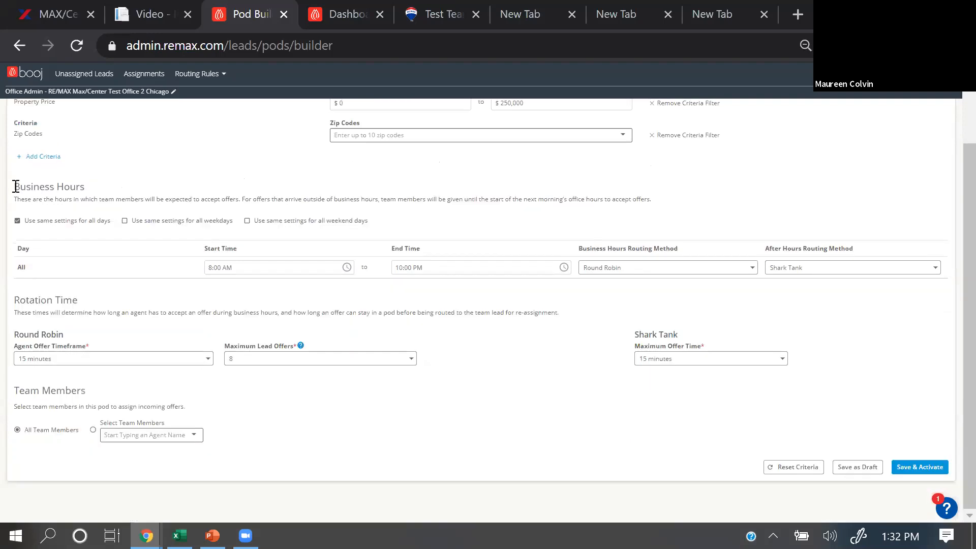
{"action": "left_click", "coordinate": [17, 220]}
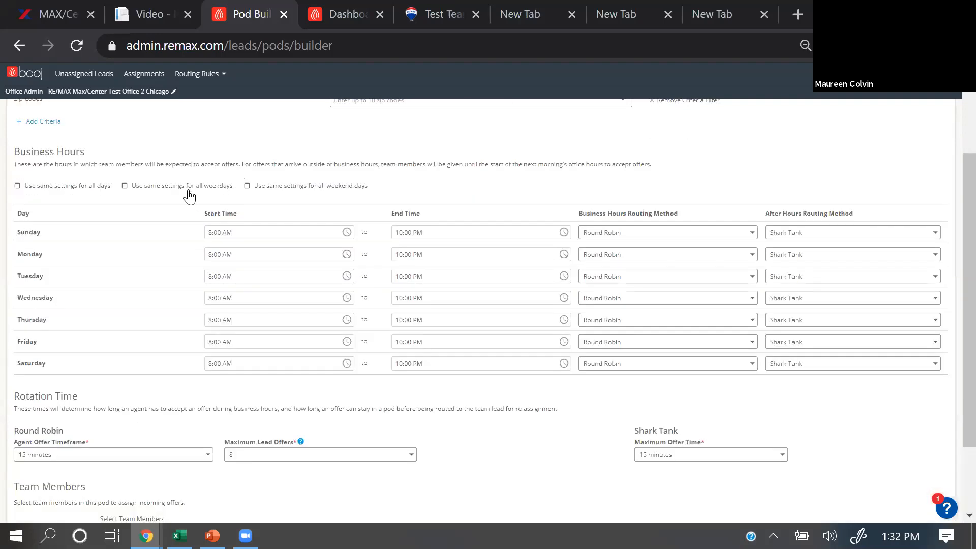
{"action": "left_click", "coordinate": [125, 186]}
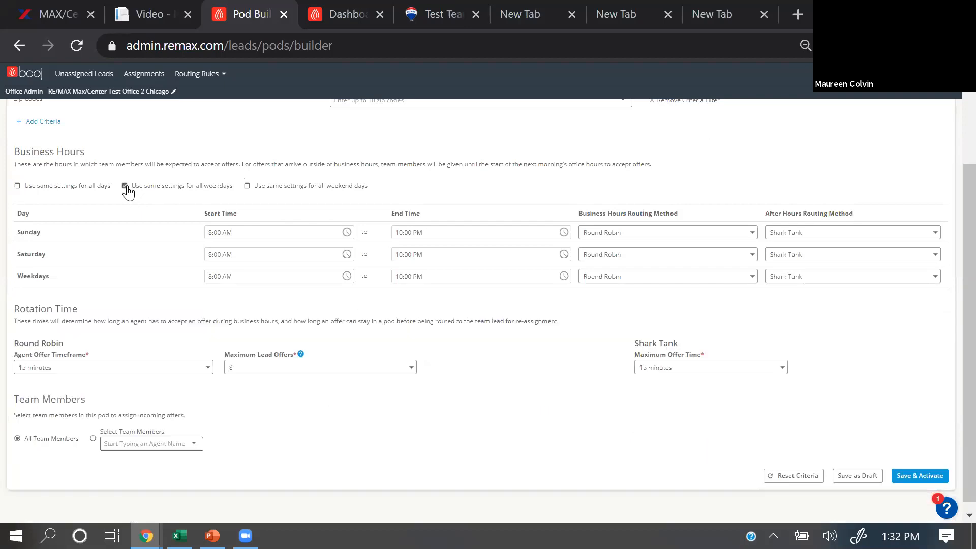
{"action": "left_click", "coordinate": [125, 186]}
{"action": "left_click", "coordinate": [247, 186]}
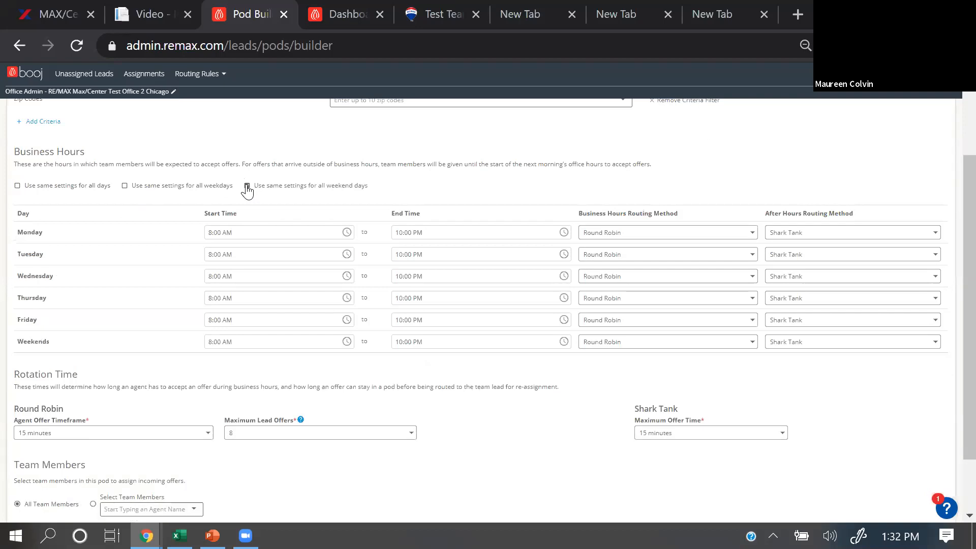
{"action": "left_click", "coordinate": [247, 186]}
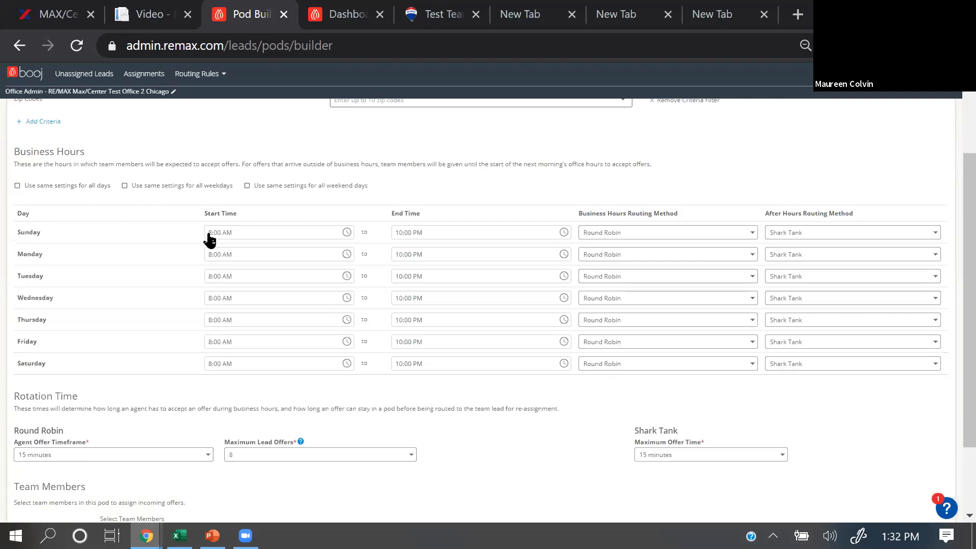
Step: Set Sunday's after hours routing method to Round Robin
{"action": "left_click", "coordinate": [300, 237]}
{"action": "left_click", "coordinate": [315, 219]}
{"action": "left_click", "coordinate": [817, 236]}
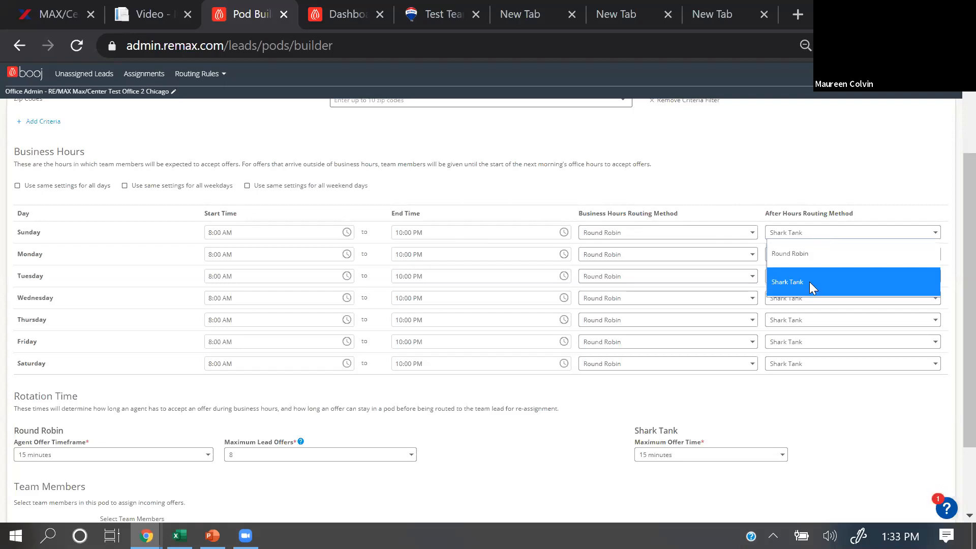
{"action": "left_click", "coordinate": [810, 281]}
{"action": "left_click", "coordinate": [809, 235]}
{"action": "left_click", "coordinate": [787, 254]}
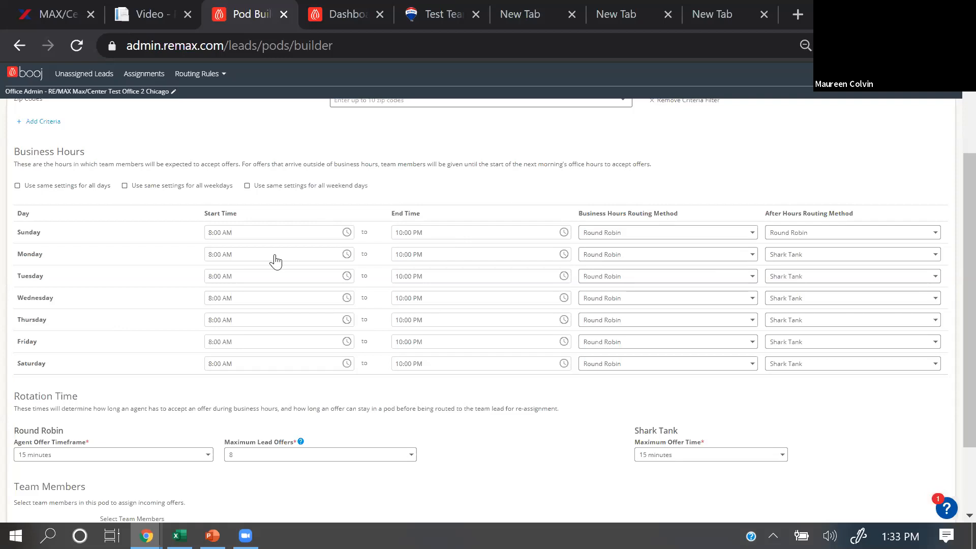
Step: Check the Round Robin agent offer timeframe choices and pick a lower Maximum Lead Offers value
{"action": "scroll", "coordinate": [314, 256], "scroll_direction": "down", "scroll_amount": 2}
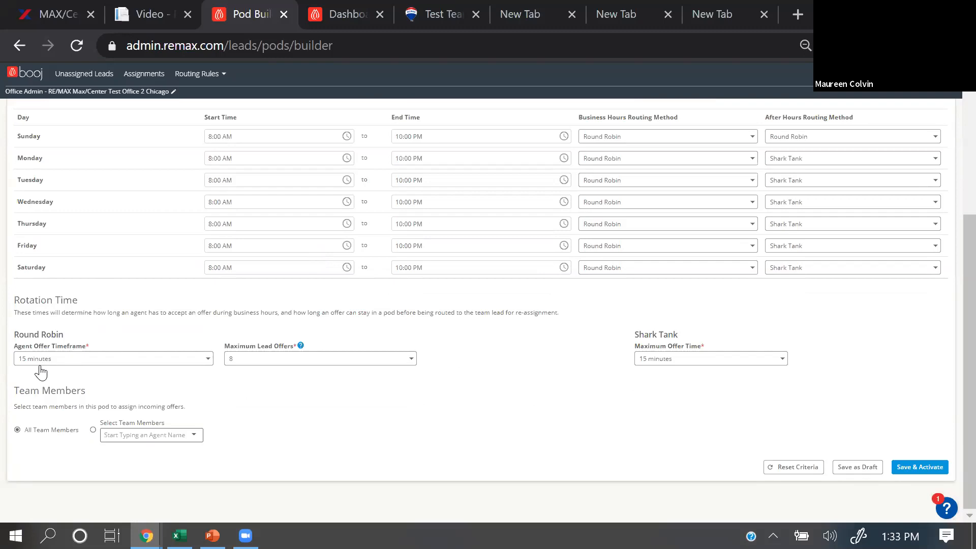
{"action": "left_click", "coordinate": [131, 364]}
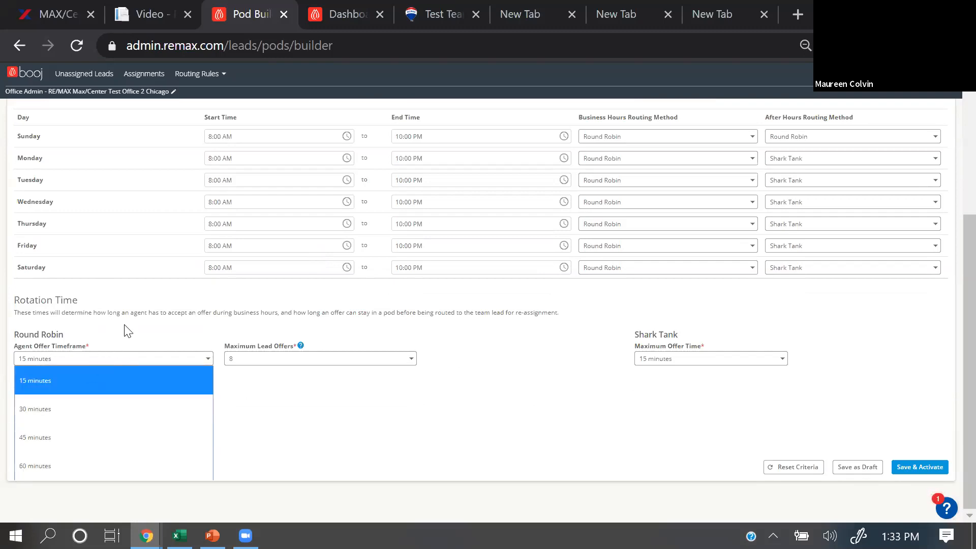
{"action": "left_click", "coordinate": [127, 337]}
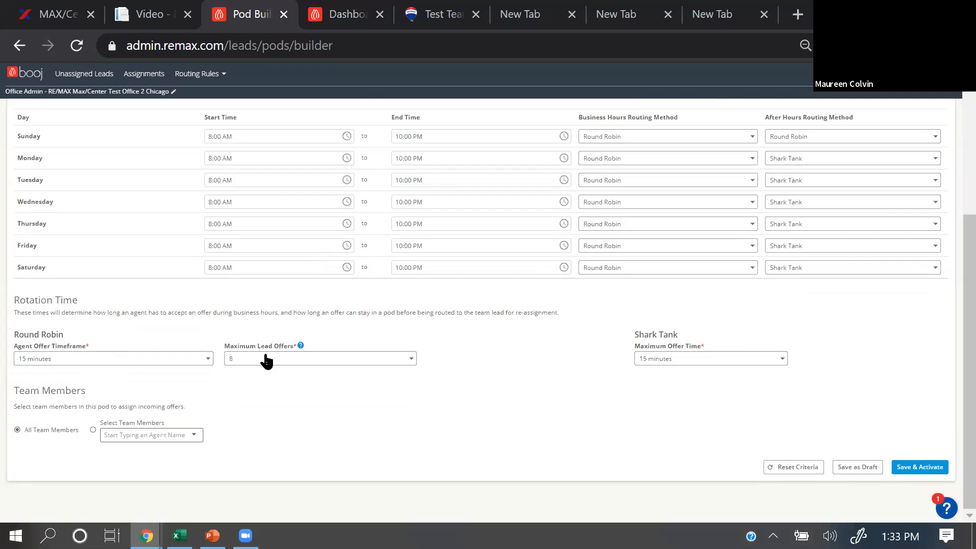
{"action": "mouse_move", "coordinate": [299, 344]}
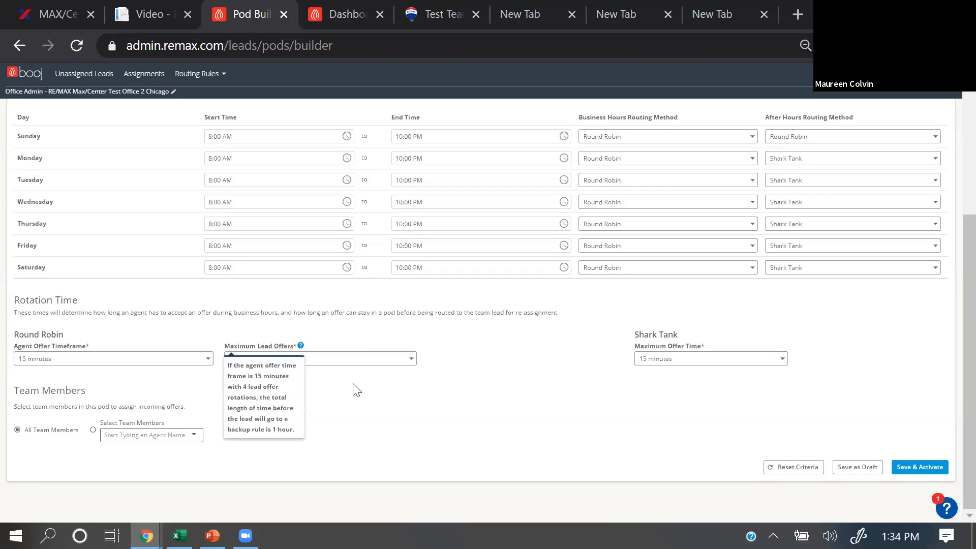
{"action": "left_click", "coordinate": [311, 357]}
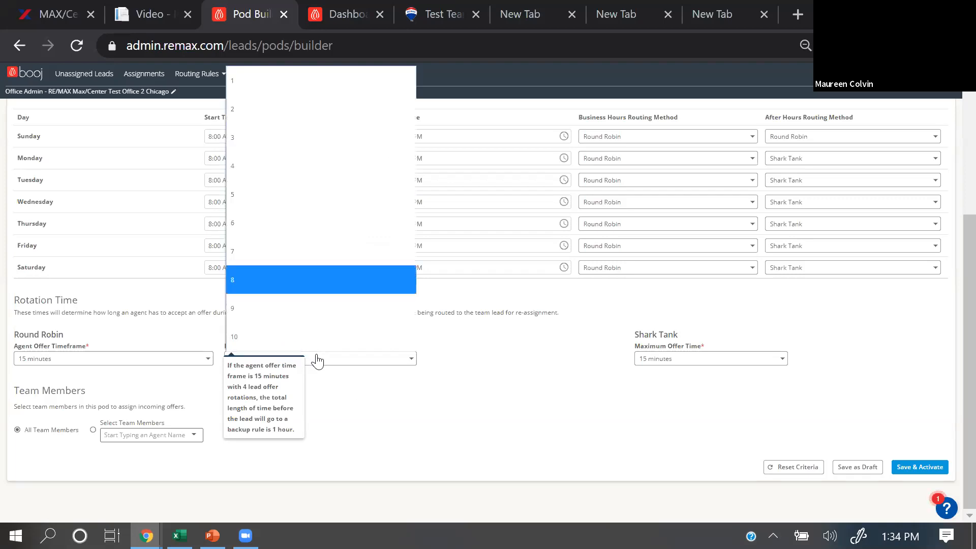
{"action": "left_click", "coordinate": [247, 174]}
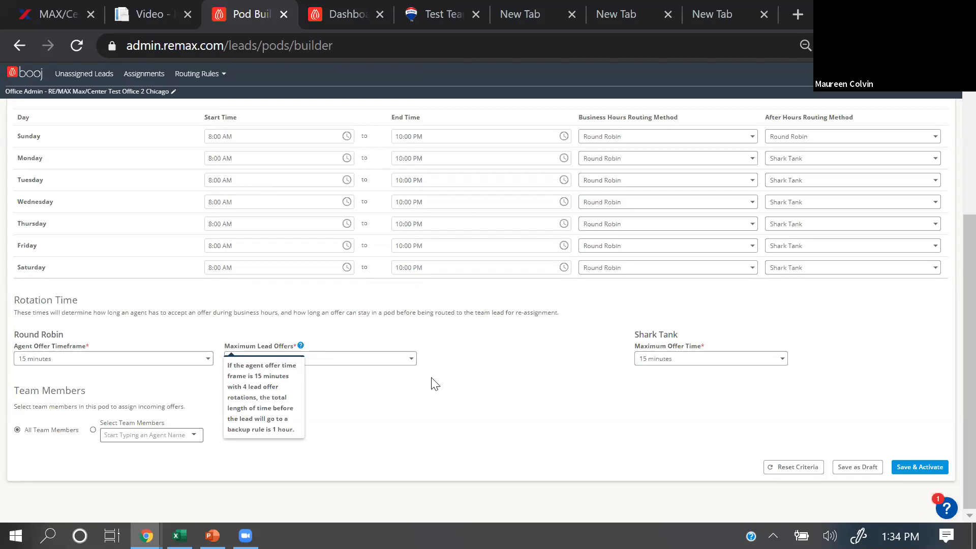
Step: Examine the Shark Tank maximum offer time choices and the pod's team member selection against its criteria
{"action": "left_click", "coordinate": [690, 361]}
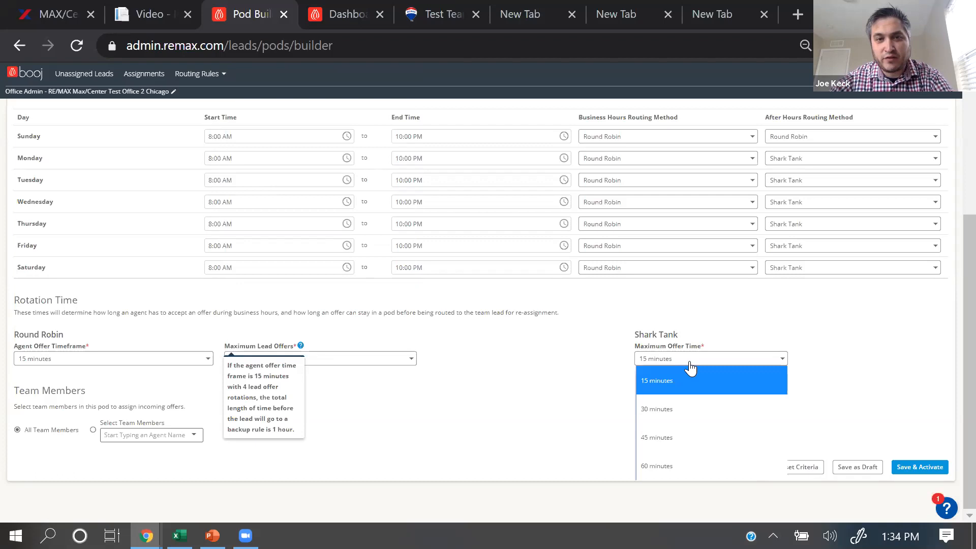
{"action": "left_click", "coordinate": [838, 332]}
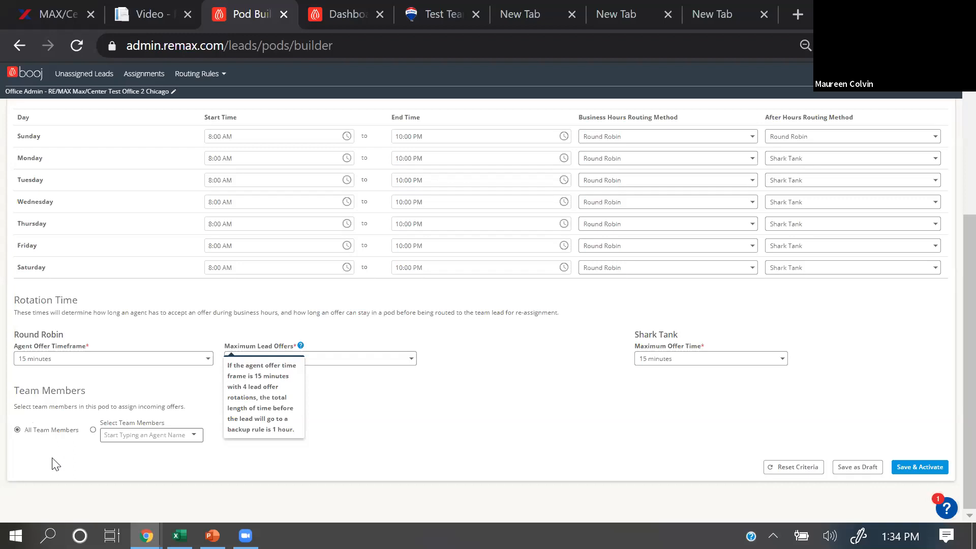
{"action": "left_click", "coordinate": [106, 437]}
{"action": "scroll", "coordinate": [91, 479], "scroll_direction": "up", "scroll_amount": 4}
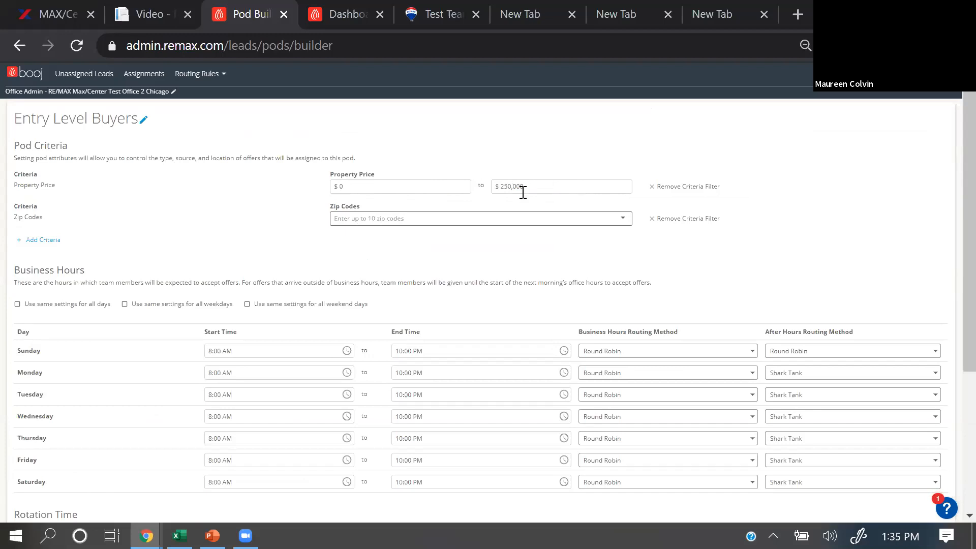
{"action": "scroll", "coordinate": [113, 320], "scroll_direction": "down", "scroll_amount": 5}
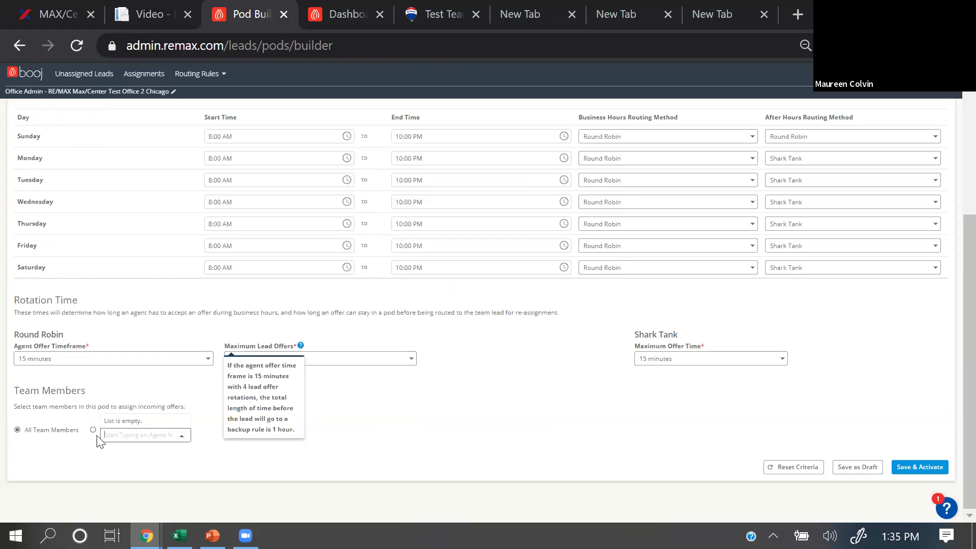
{"action": "scroll", "coordinate": [232, 366], "scroll_direction": "up", "scroll_amount": 5}
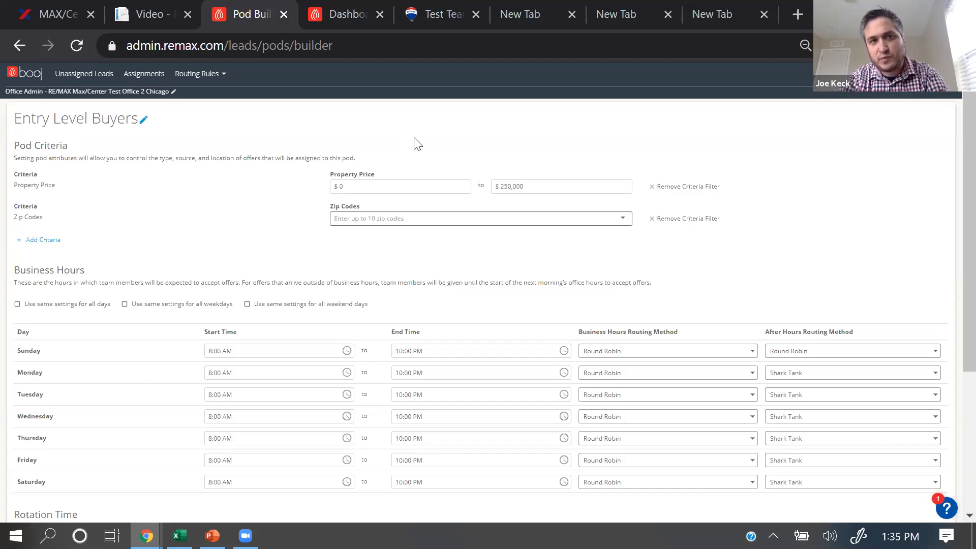
Step: Leave the pod builder without saving and open the Pods list
{"action": "left_click", "coordinate": [197, 77]}
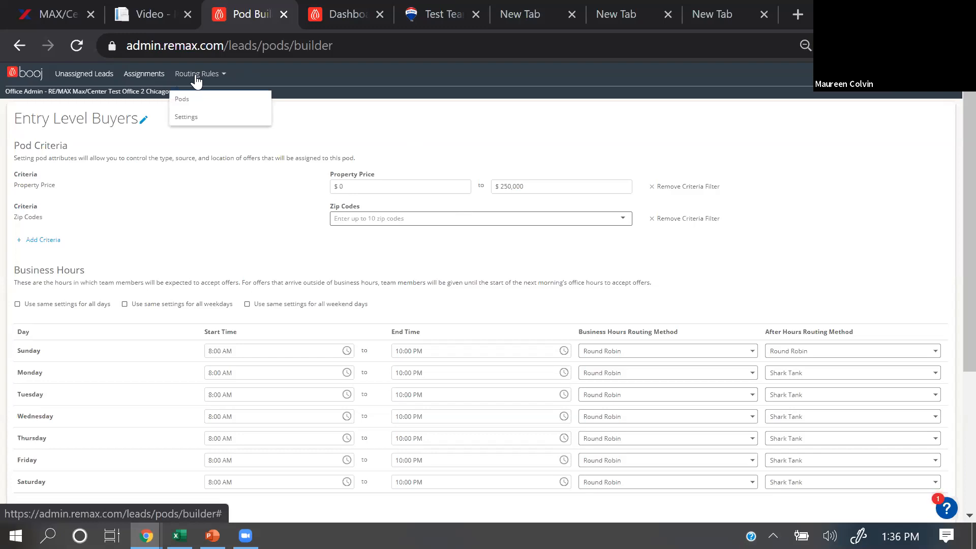
{"action": "left_click", "coordinate": [183, 101]}
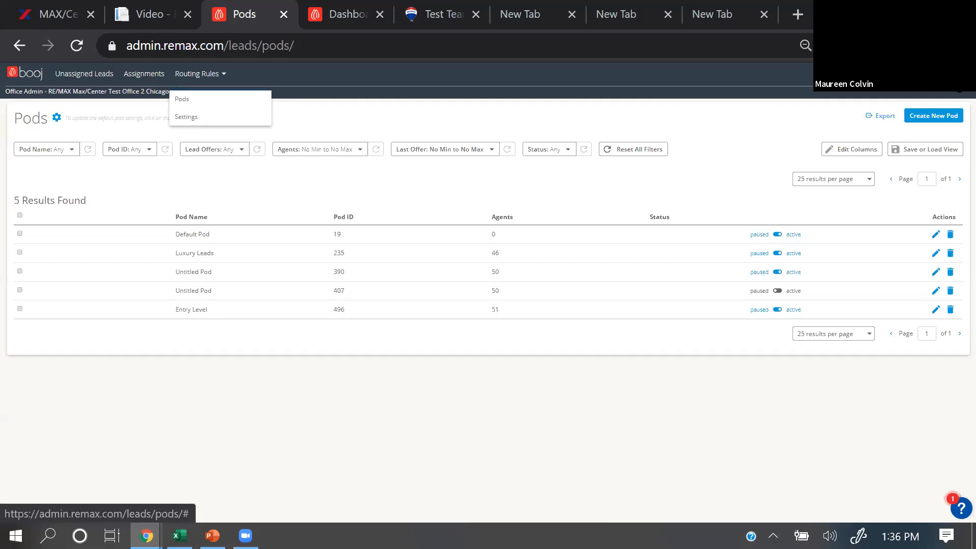
{"action": "mouse_move", "coordinate": [959, 81]}
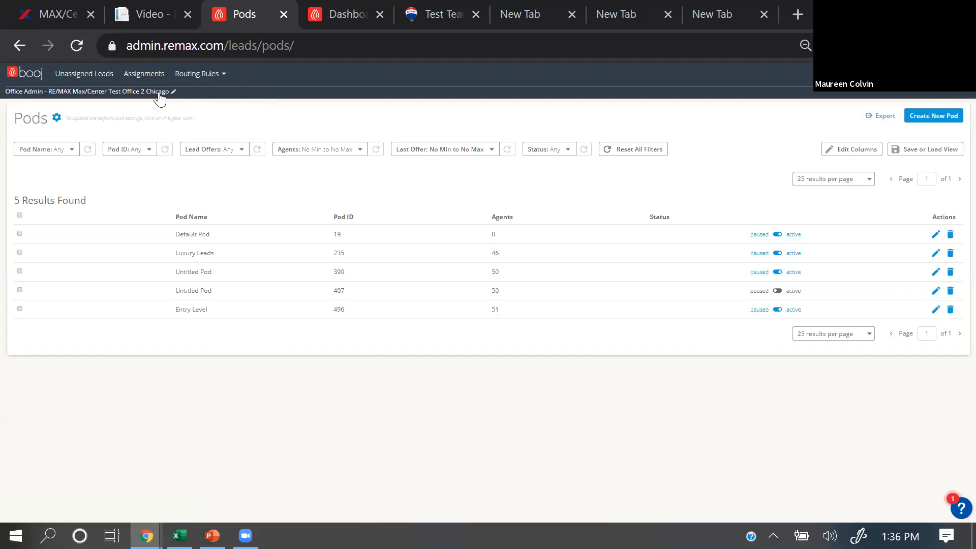
Step: Try selecting all pods at once, clear that selection, and select Default Pod and Luxury Leads individually
{"action": "left_click", "coordinate": [216, 75]}
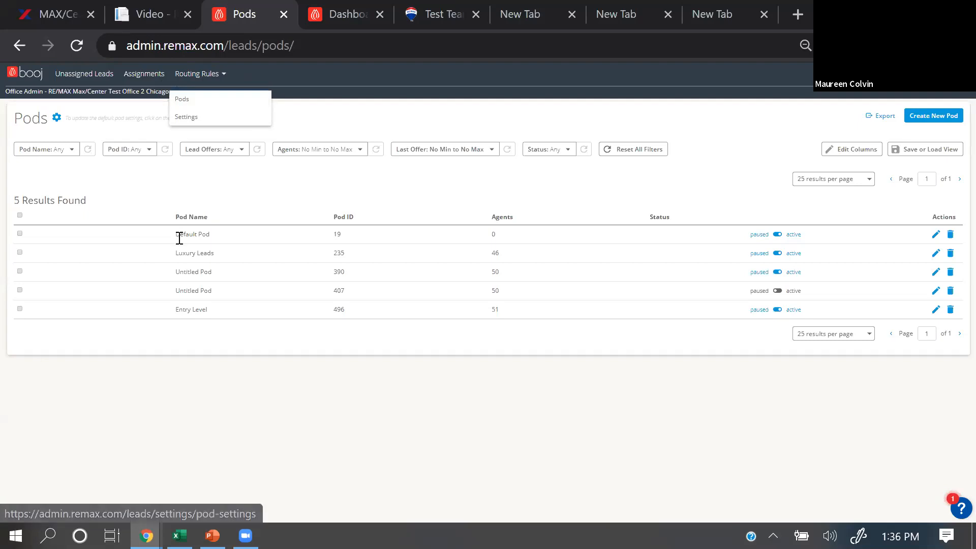
{"action": "left_click", "coordinate": [20, 216]}
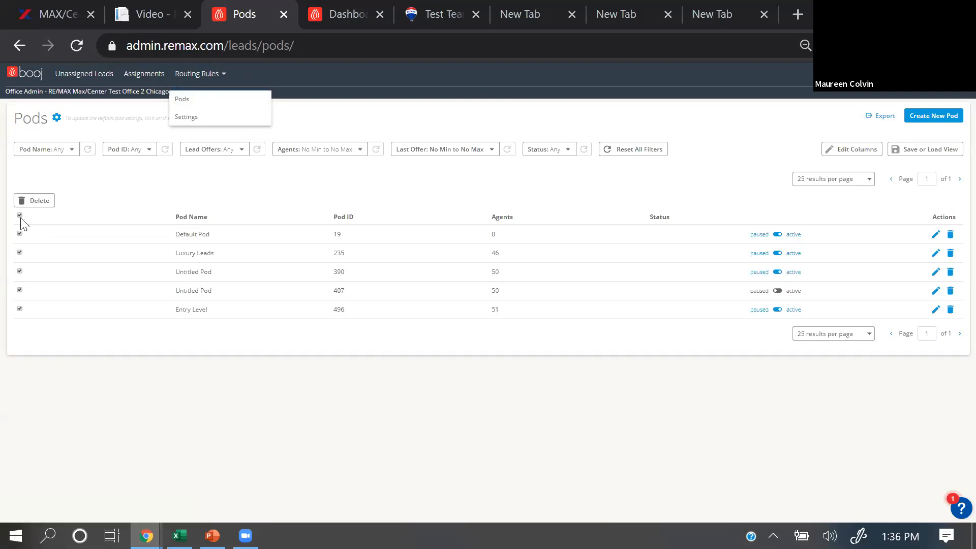
{"action": "left_click", "coordinate": [20, 216]}
{"action": "left_click", "coordinate": [20, 233]}
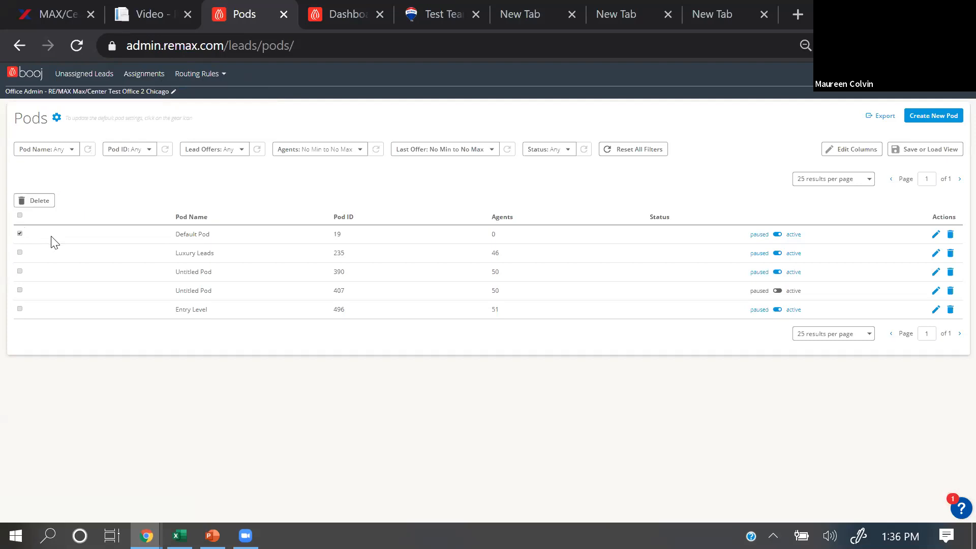
{"action": "left_click", "coordinate": [20, 253]}
Step: Open the Luxury Leads pod for editing and rename it as Collections Leads
{"action": "left_click", "coordinate": [936, 255]}
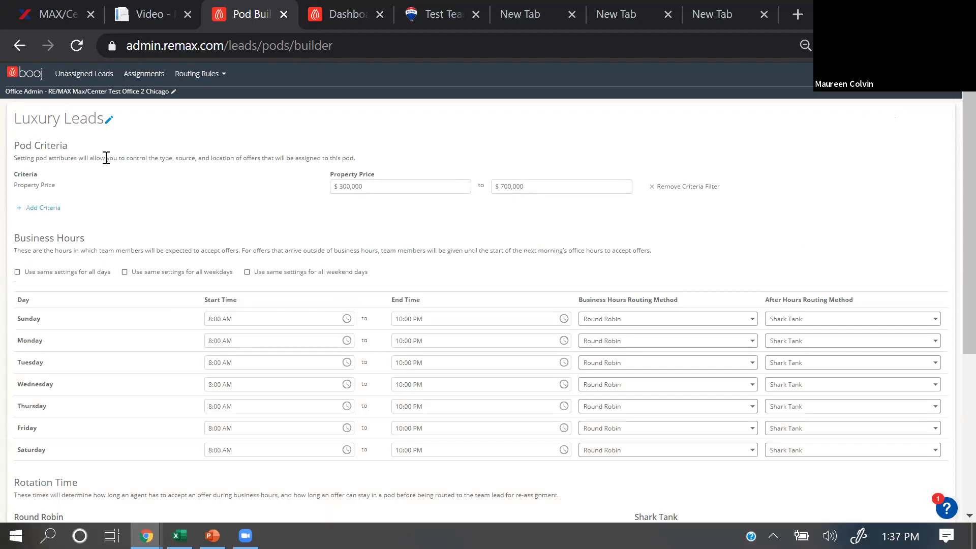
{"action": "left_click", "coordinate": [109, 121]}
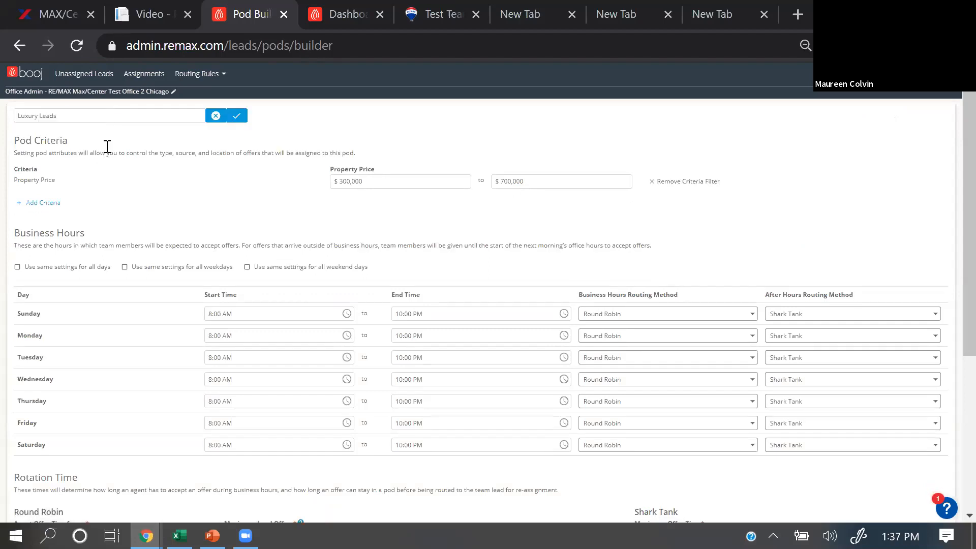
{"action": "left_click_drag", "start_coordinate": [71, 117], "coordinate": [17, 115]}
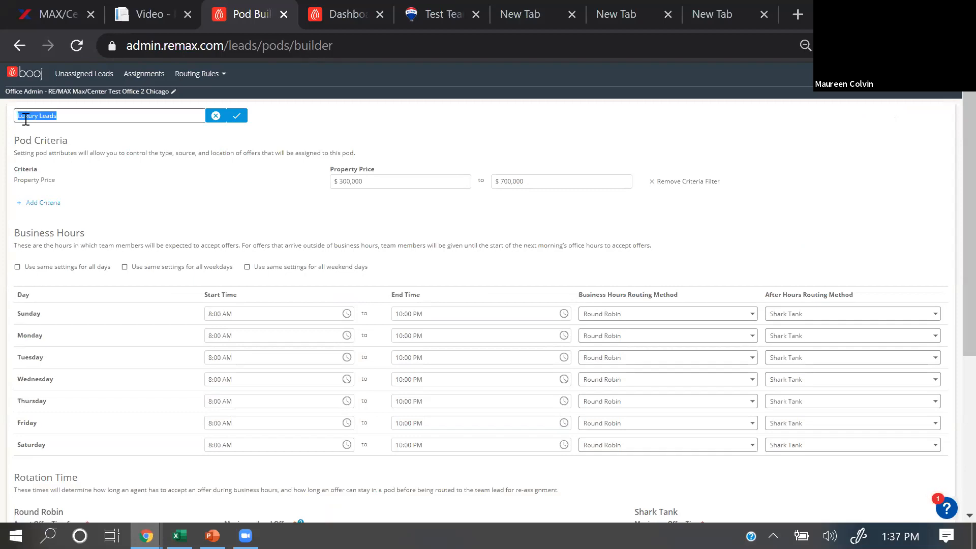
{"action": "type", "text": "Collections Leads"}
{"action": "left_click", "coordinate": [235, 116]}
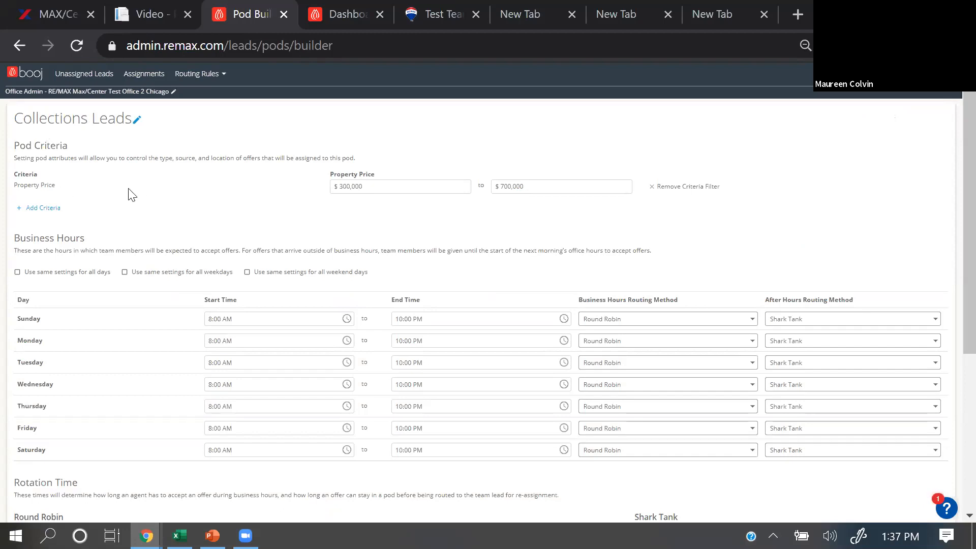
Step: Remove the Collections Leads pod's existing price filter and add a new Property Price criterion
{"action": "left_click", "coordinate": [660, 195]}
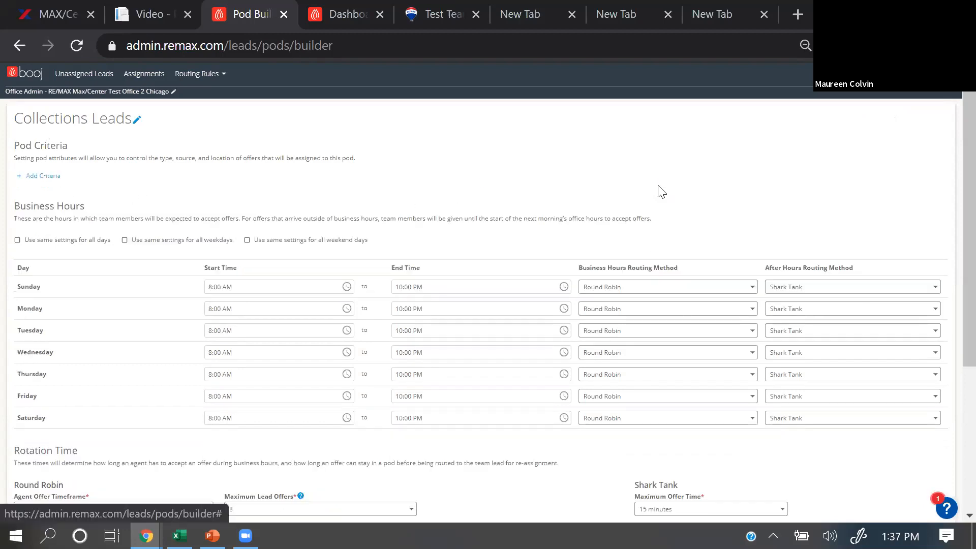
{"action": "left_click", "coordinate": [40, 176]}
{"action": "left_click", "coordinate": [138, 194]}
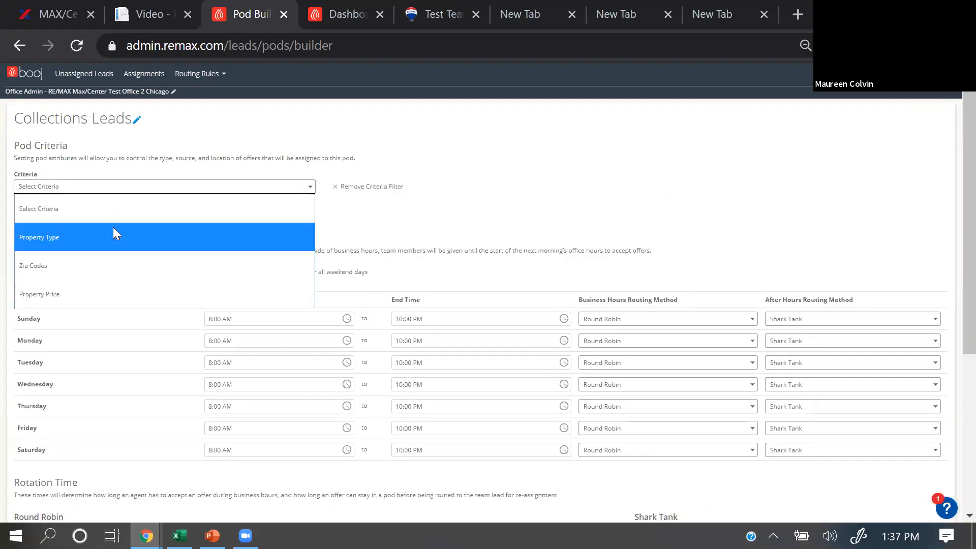
{"action": "left_click", "coordinate": [97, 294]}
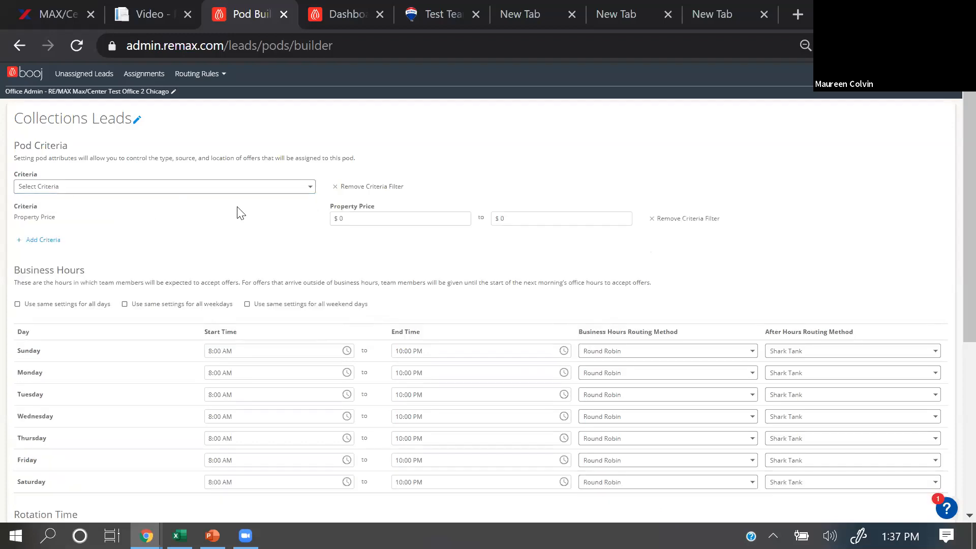
Step: Set the new property price range from $1,000,000 to $1,500,000
{"action": "left_click", "coordinate": [351, 217]}
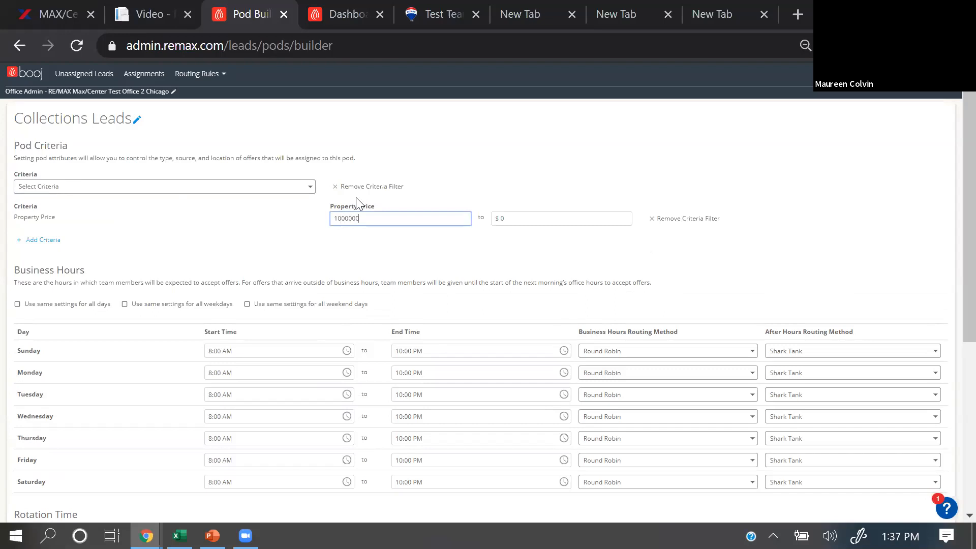
{"action": "left_click", "coordinate": [510, 217]}
{"action": "type", "text": "1"}
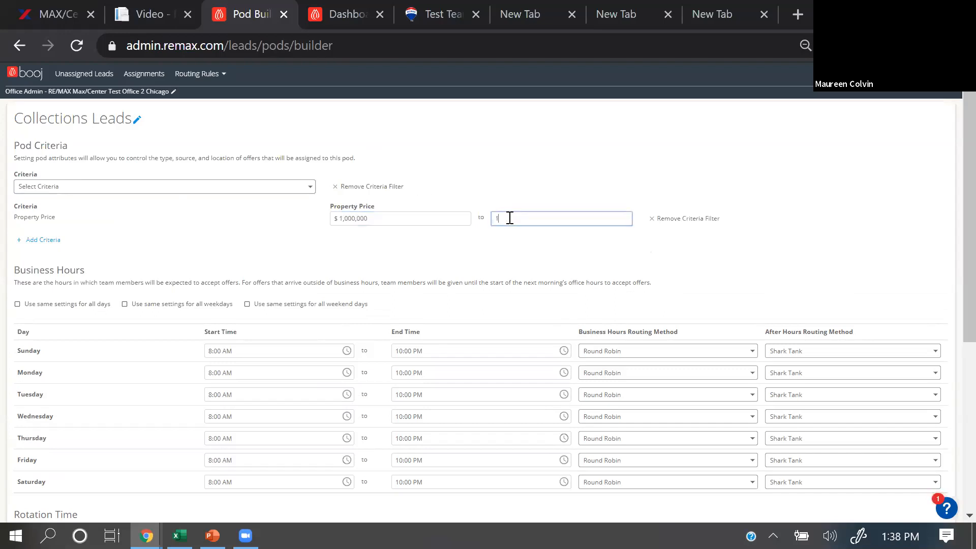
{"action": "type", "text": "500000"}
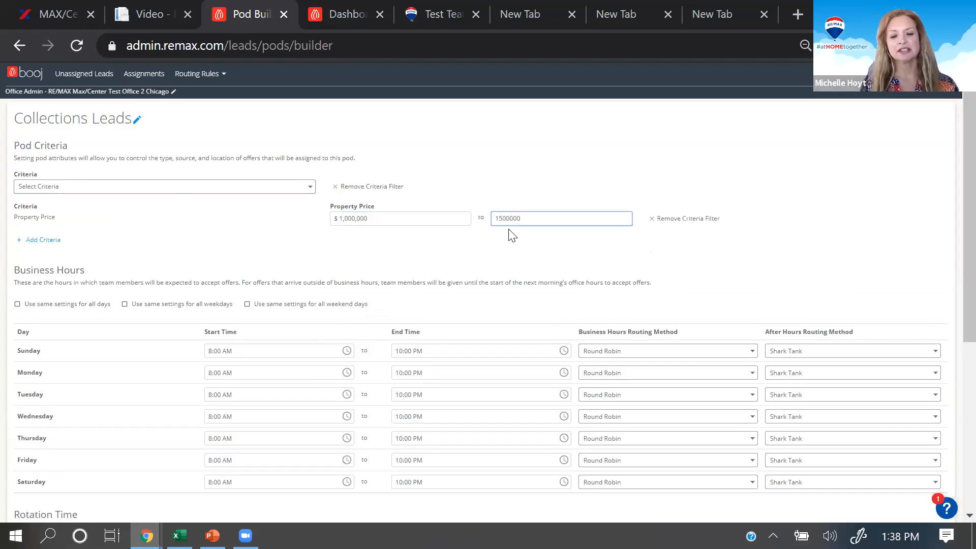
{"action": "left_click", "coordinate": [513, 236]}
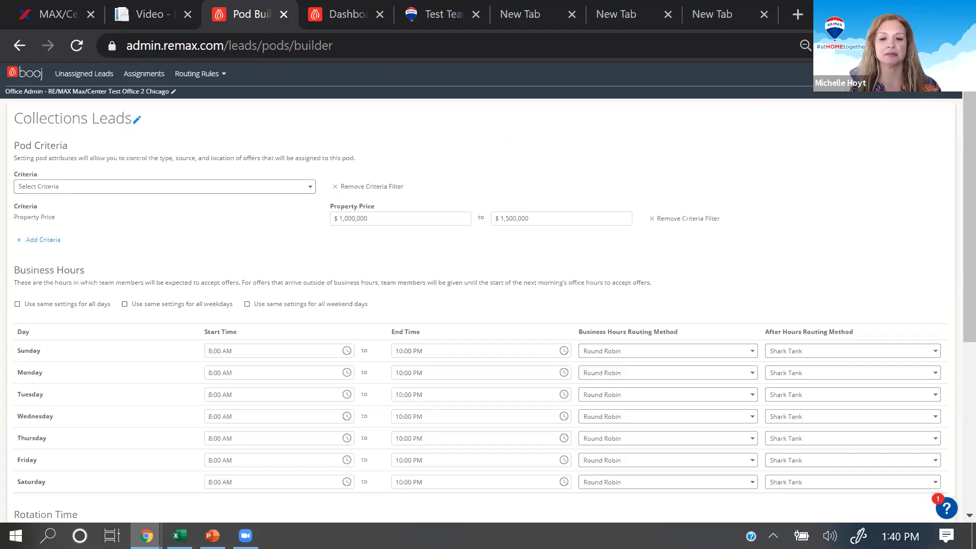
Step: Examine the Collections Leads pod's criteria, business hours, rotation time, team members and saving options
{"action": "left_click", "coordinate": [935, 73]}
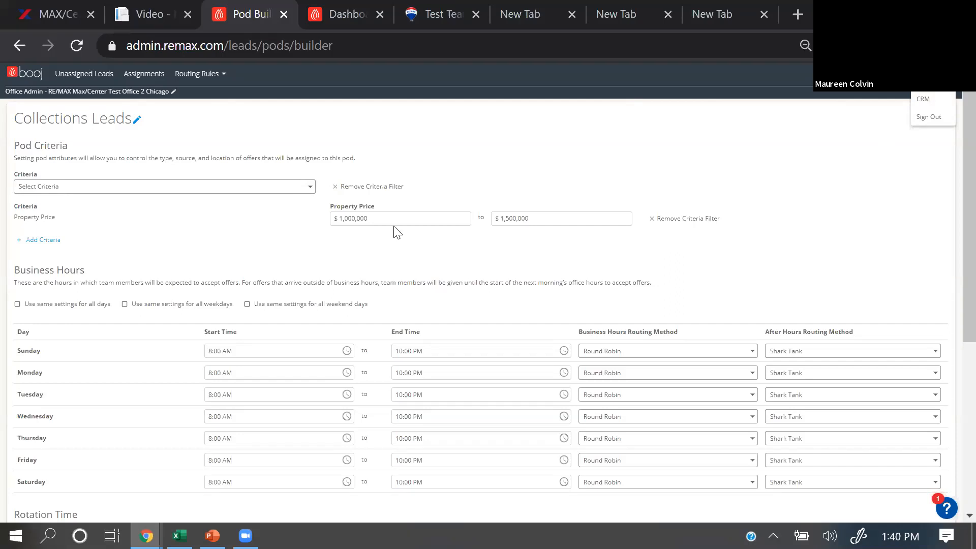
{"action": "scroll", "coordinate": [348, 257], "scroll_direction": "down", "scroll_amount": 2}
{"action": "scroll", "coordinate": [348, 252], "scroll_direction": "up", "scroll_amount": 2}
{"action": "scroll", "coordinate": [238, 211], "scroll_direction": "down", "scroll_amount": 2}
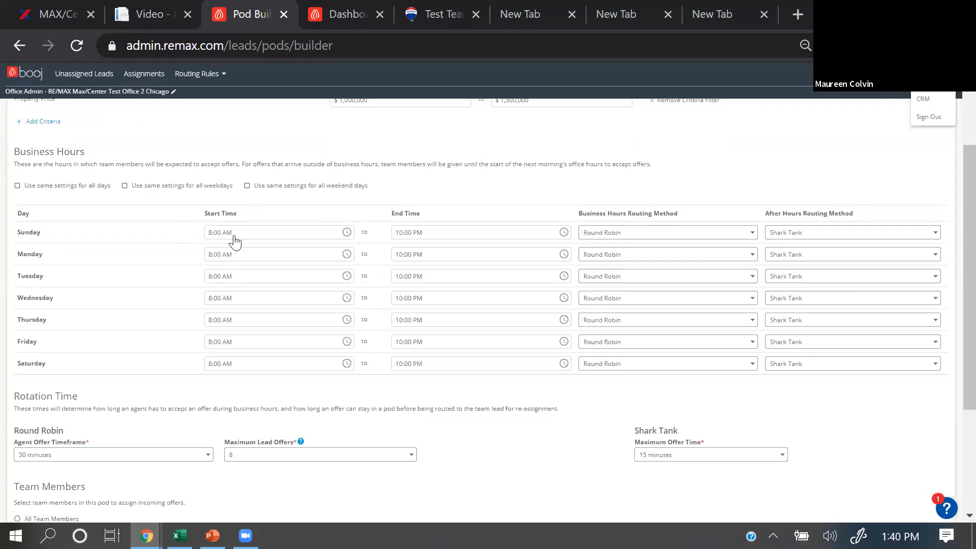
{"action": "scroll", "coordinate": [353, 298], "scroll_direction": "down", "scroll_amount": 2}
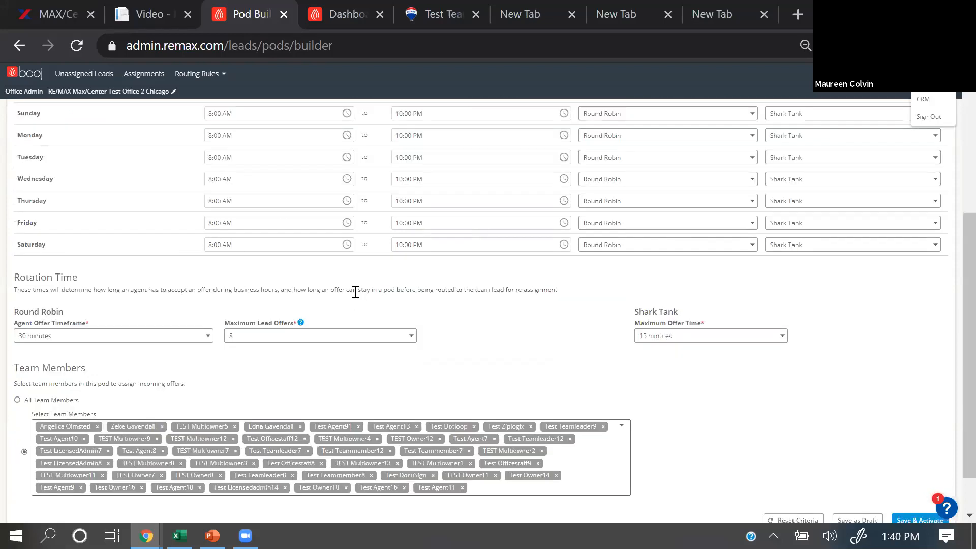
{"action": "scroll", "coordinate": [435, 215], "scroll_direction": "up", "scroll_amount": 4}
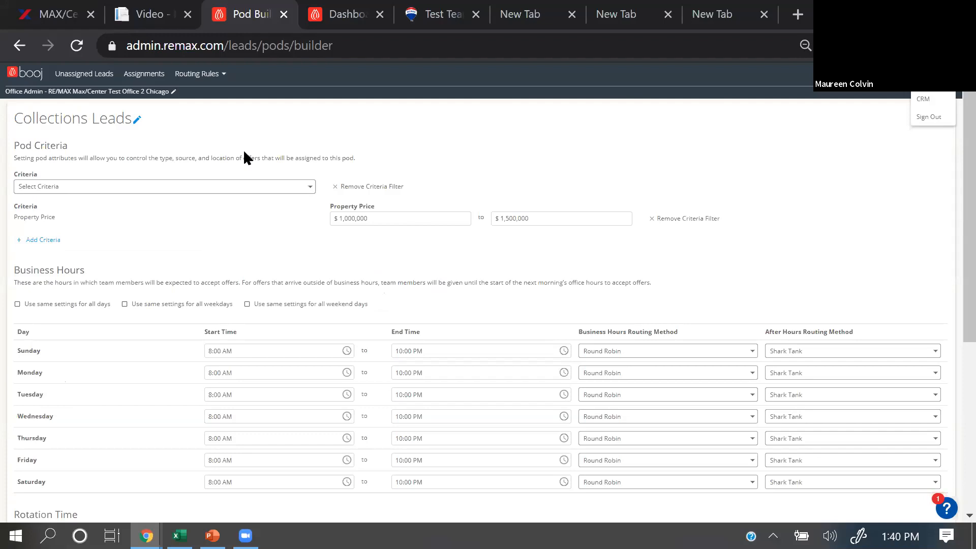
{"action": "scroll", "coordinate": [356, 280], "scroll_direction": "down", "scroll_amount": 5}
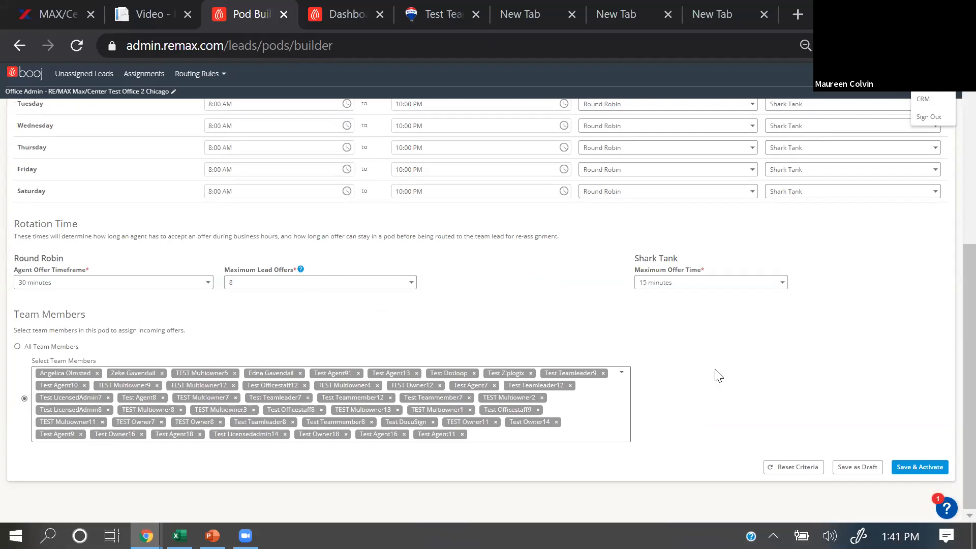
{"action": "scroll", "coordinate": [842, 346], "scroll_direction": "up", "scroll_amount": 6}
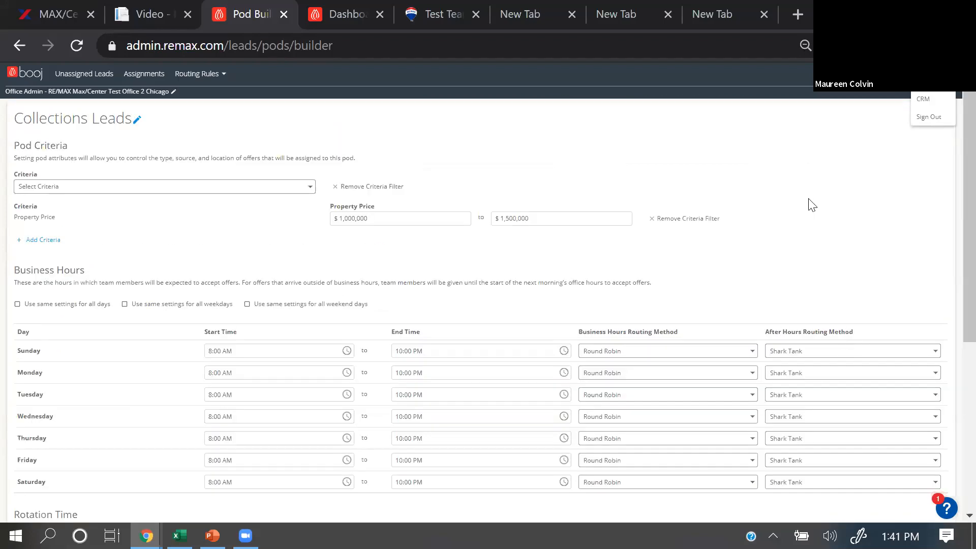
Step: Leave the pod builder without saving, go to the CRM dashboard, and return to Lead Routing
{"action": "left_click", "coordinate": [923, 104]}
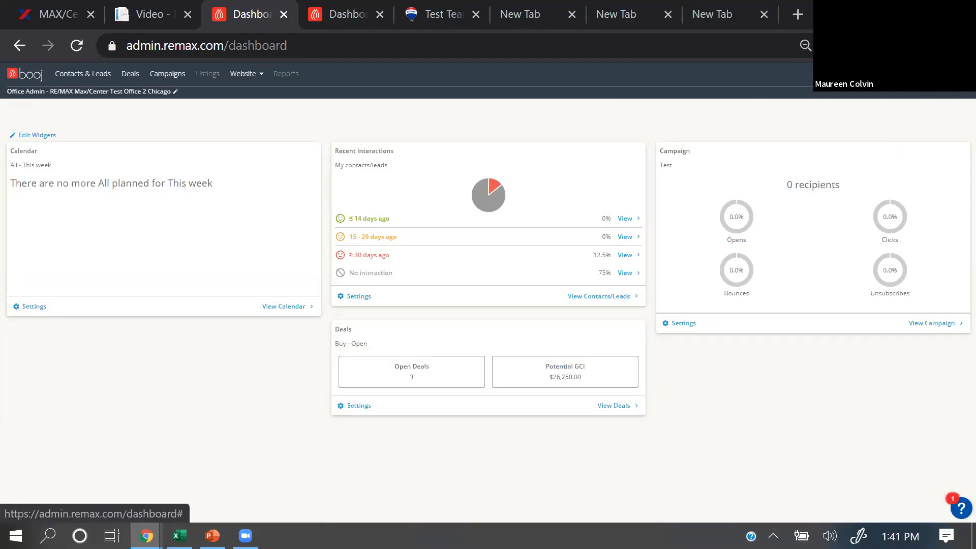
{"action": "left_click", "coordinate": [952, 75]}
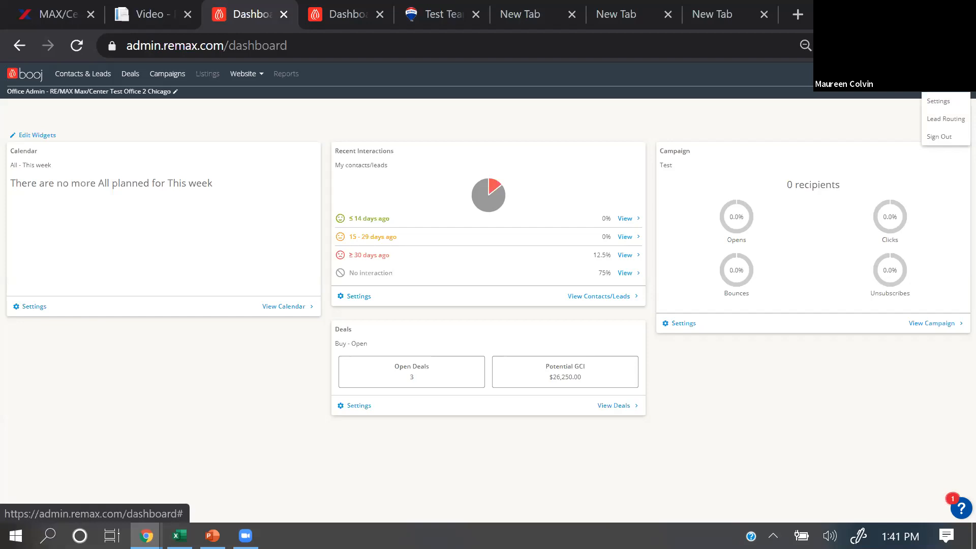
{"action": "left_click", "coordinate": [950, 120]}
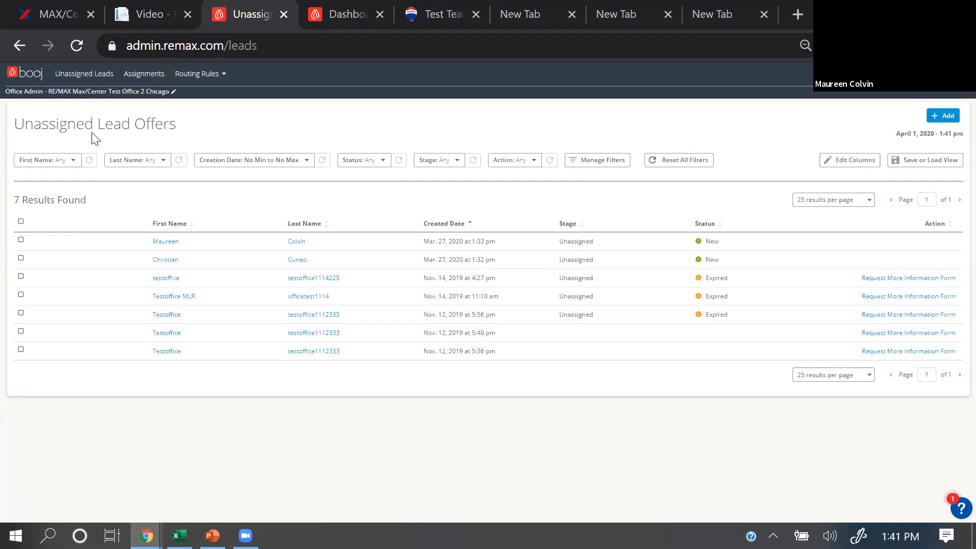
Step: View the default pod settings under the routing rules and return to the Pods list
{"action": "left_click", "coordinate": [216, 76]}
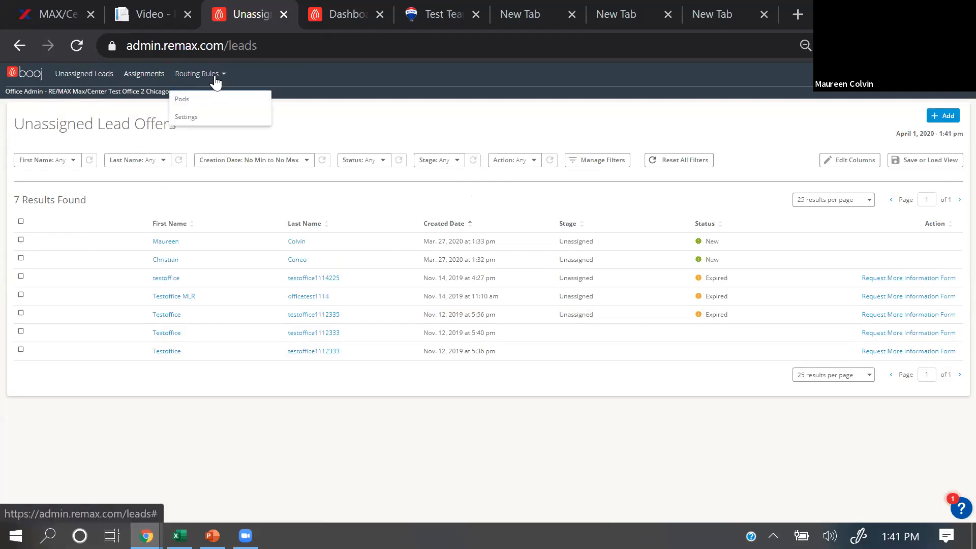
{"action": "left_click", "coordinate": [187, 120]}
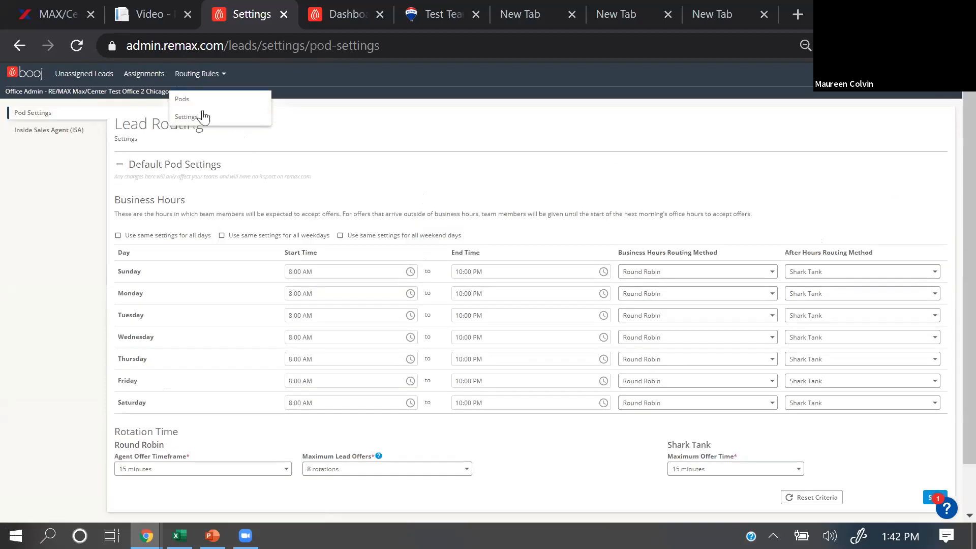
{"action": "left_click", "coordinate": [189, 101]}
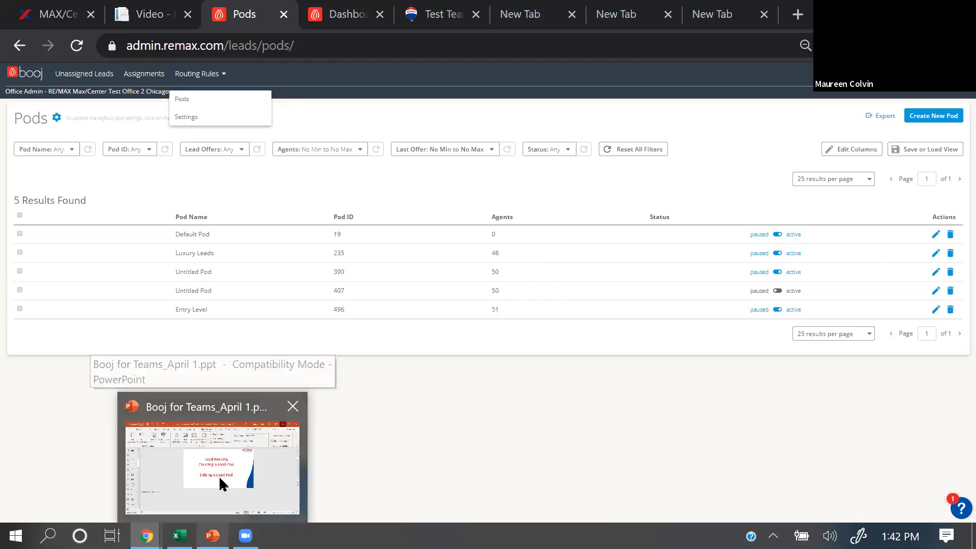
Step: Switch to the Booj for Teams_April 1.ppt presentation in PowerPoint and start the slide show from the current slide
{"action": "key", "text": "alt+Tab"}
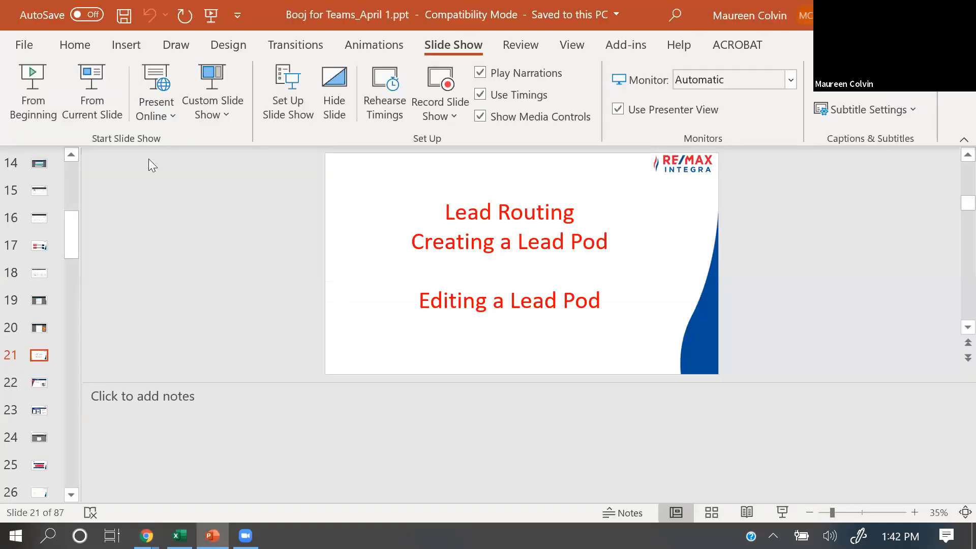
{"action": "left_click", "coordinate": [102, 101]}
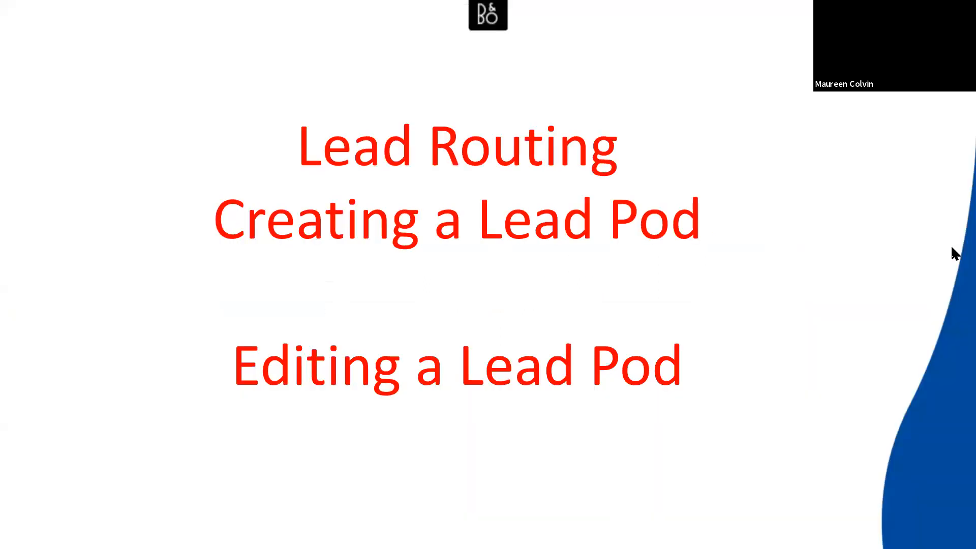
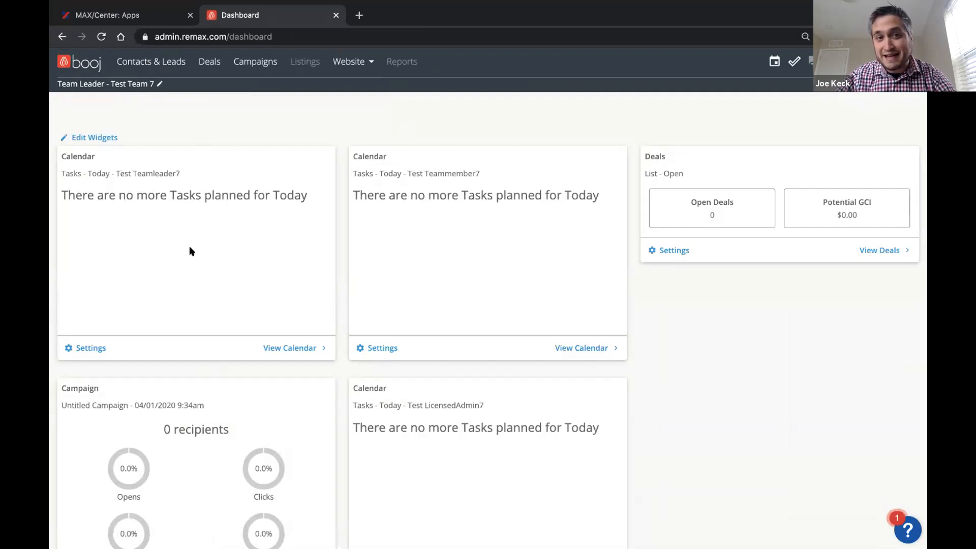
Step: Open the dashboard widgets for editing and start adding a Calendar widget
{"action": "scroll", "coordinate": [189, 248], "scroll_direction": "down", "scroll_amount": 1}
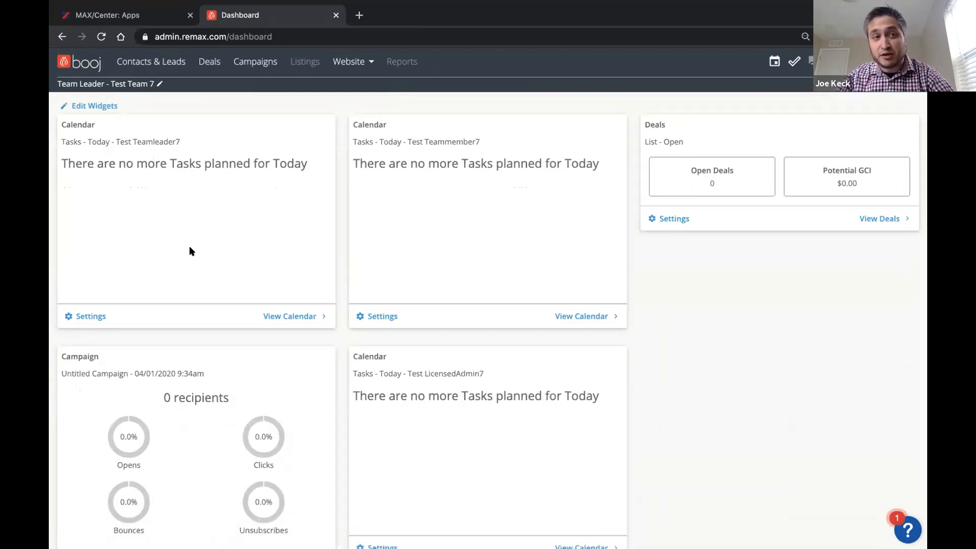
{"action": "scroll", "coordinate": [190, 247], "scroll_direction": "up", "scroll_amount": 1}
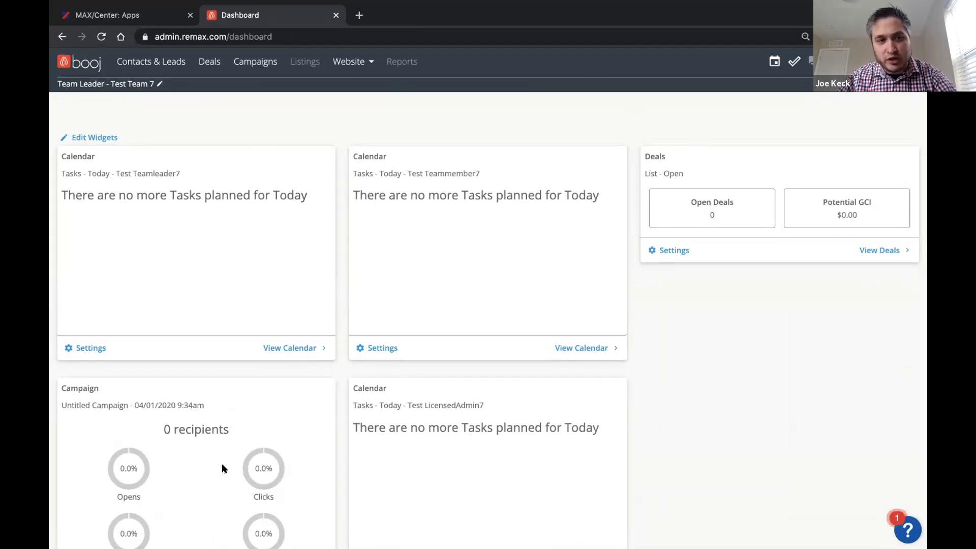
{"action": "scroll", "coordinate": [213, 448], "scroll_direction": "down", "scroll_amount": 1}
{"action": "scroll", "coordinate": [173, 440], "scroll_direction": "up", "scroll_amount": 1}
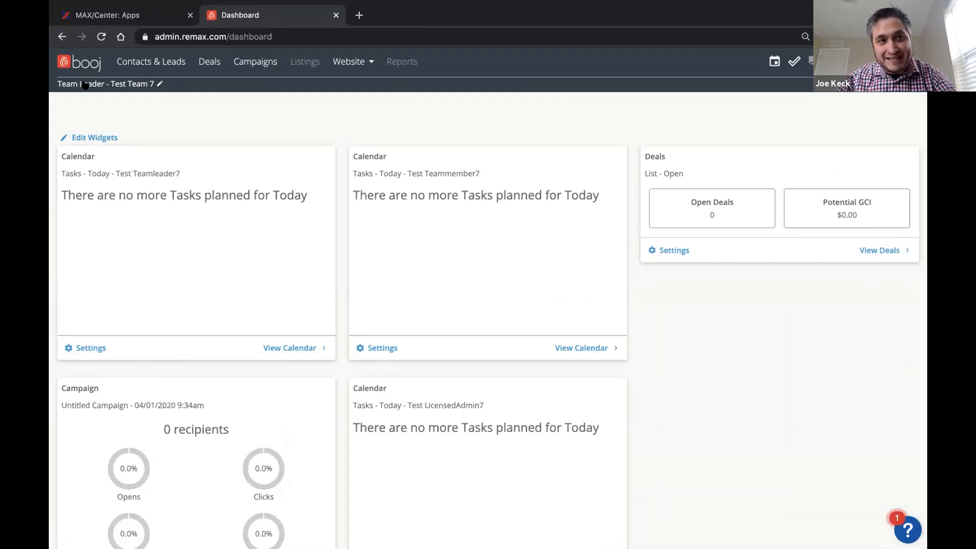
{"action": "left_click", "coordinate": [88, 135]}
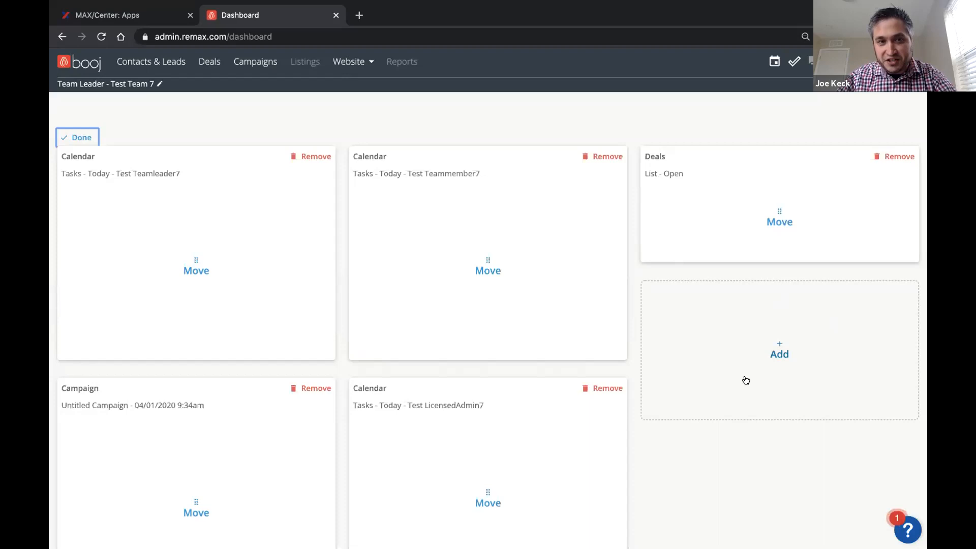
{"action": "left_click", "coordinate": [778, 353]}
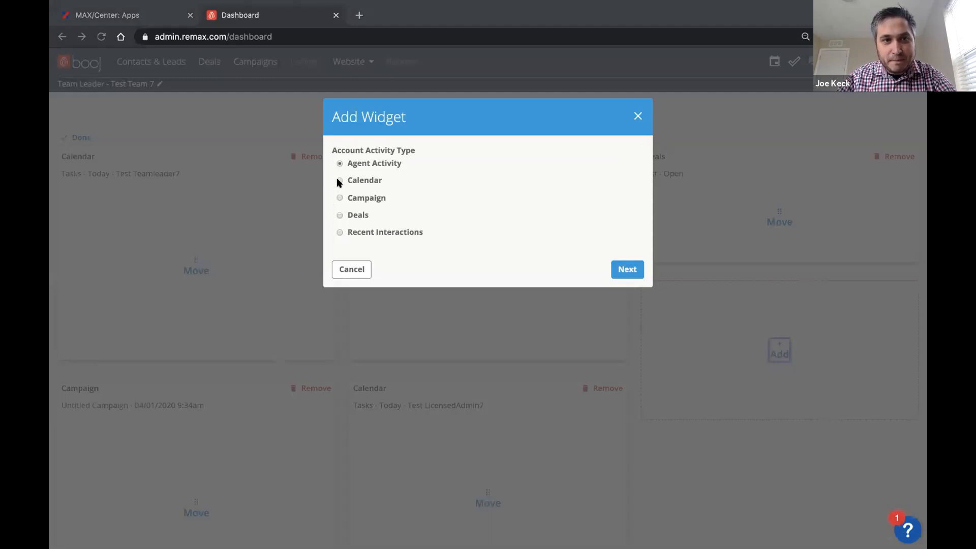
{"action": "left_click", "coordinate": [338, 180]}
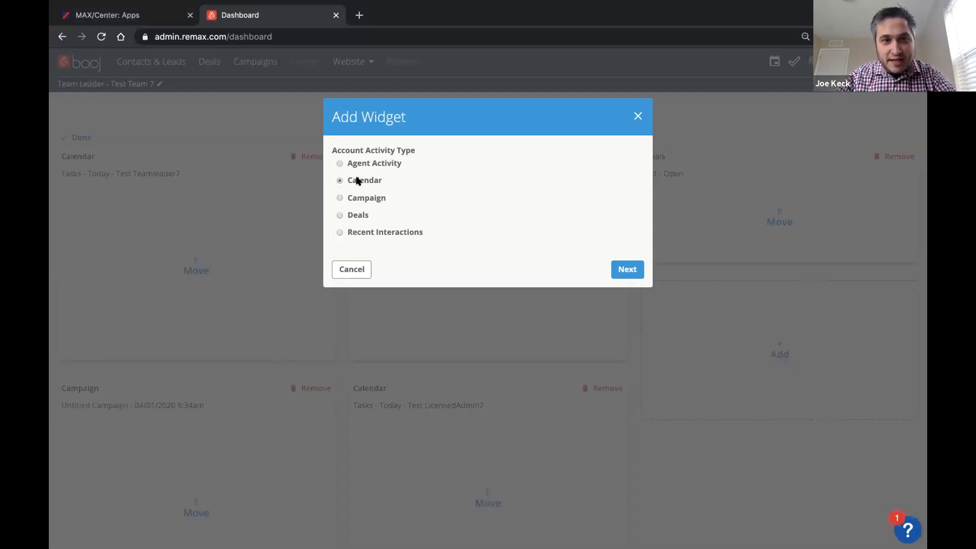
{"action": "left_click", "coordinate": [622, 273]}
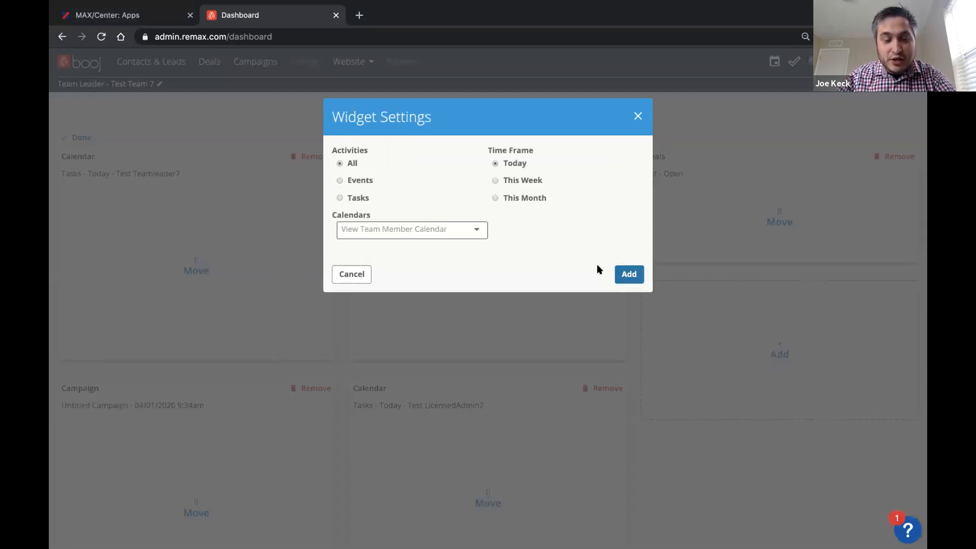
Step: Try the Tasks and Events activity options, view the team member calendar choices, and close the widget settings without adding the widget
{"action": "left_click", "coordinate": [470, 229]}
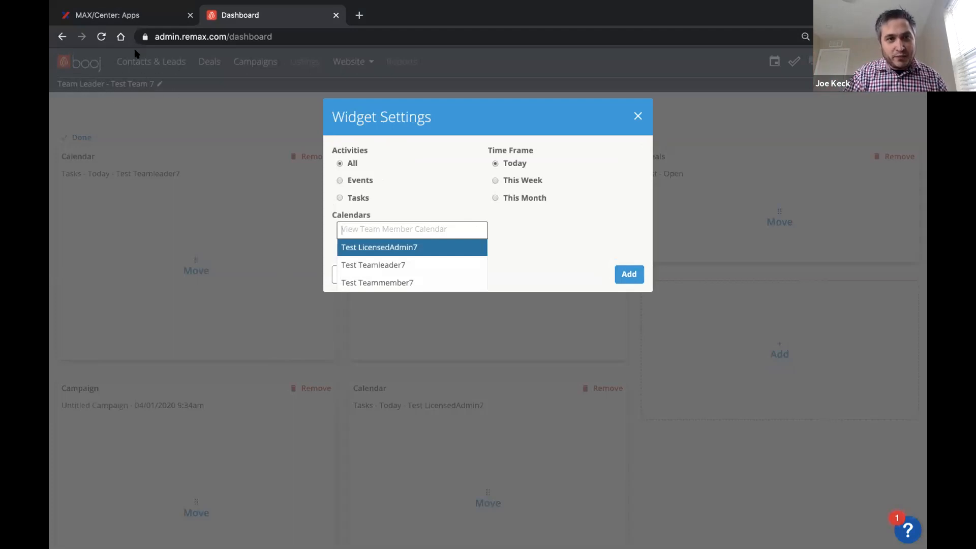
{"action": "left_click", "coordinate": [345, 197]}
{"action": "left_click", "coordinate": [341, 197]}
{"action": "left_click", "coordinate": [475, 229]}
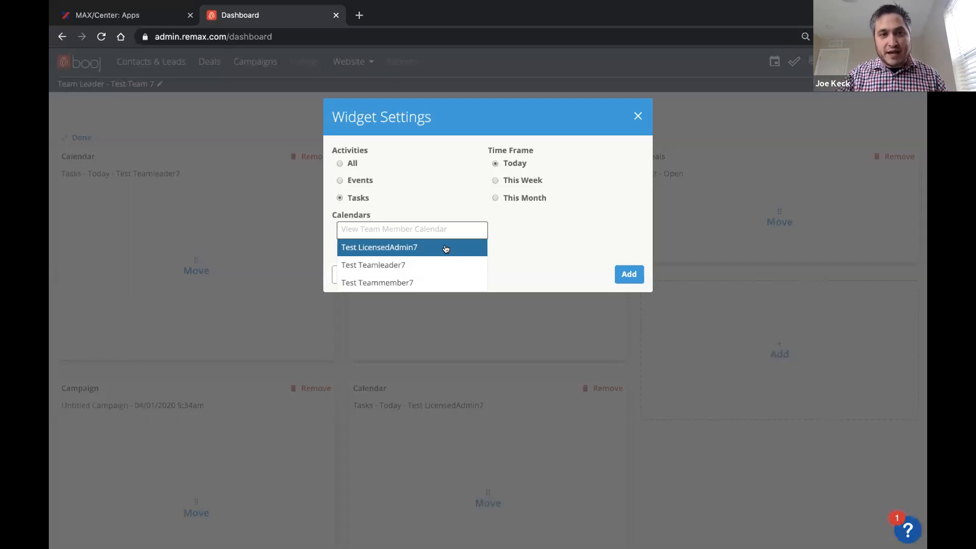
{"action": "left_click", "coordinate": [357, 183]}
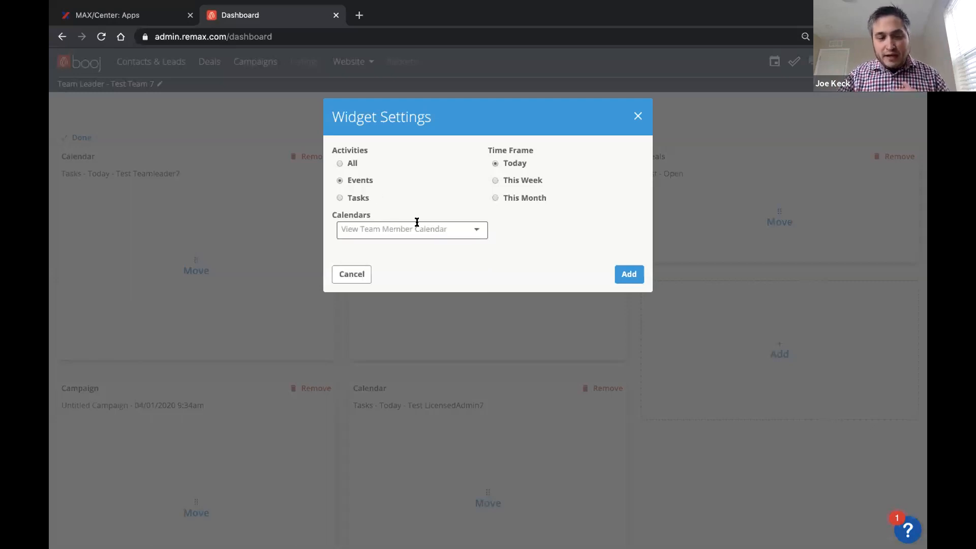
{"action": "left_click", "coordinate": [636, 116]}
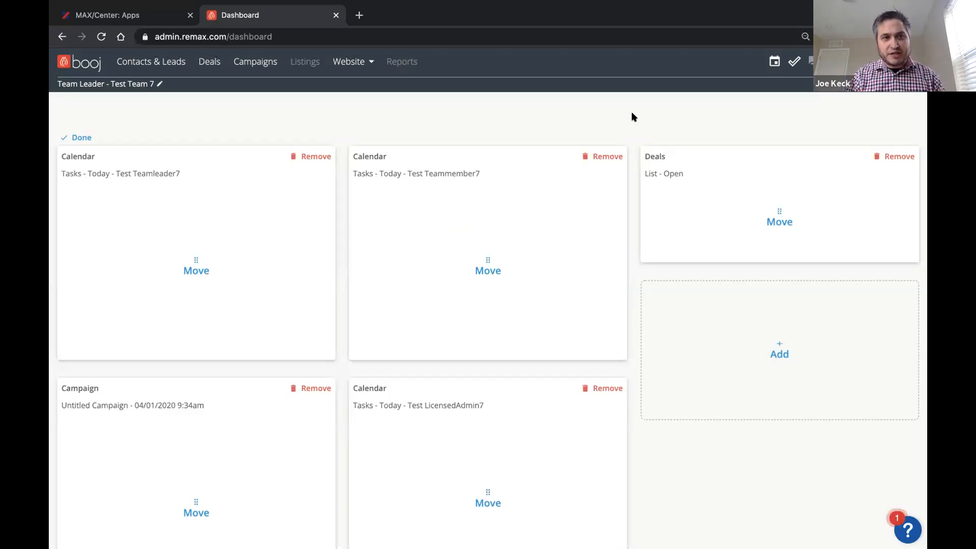
Step: Create a Brokerage newsletter campaign under its default name and open it in the campaign builder
{"action": "left_click", "coordinate": [255, 60]}
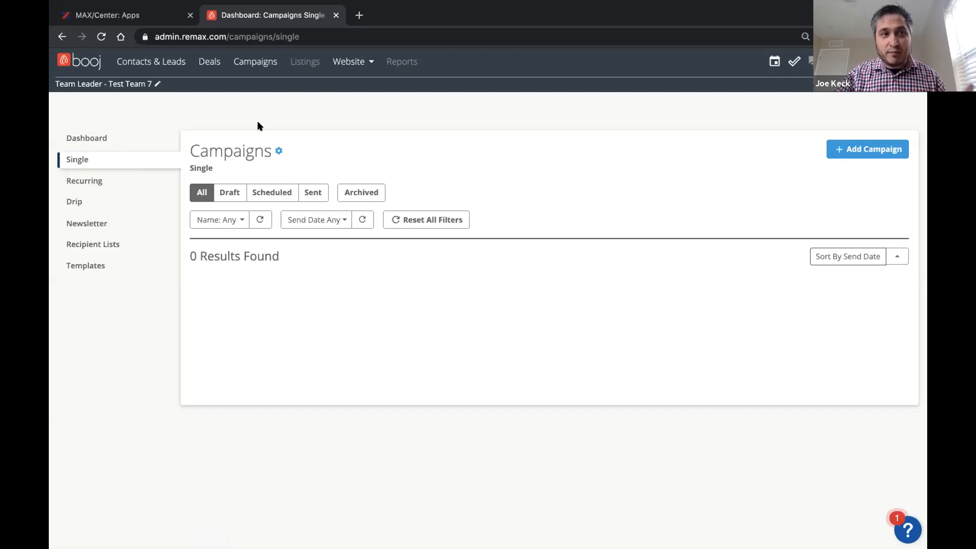
{"action": "left_click", "coordinate": [862, 144]}
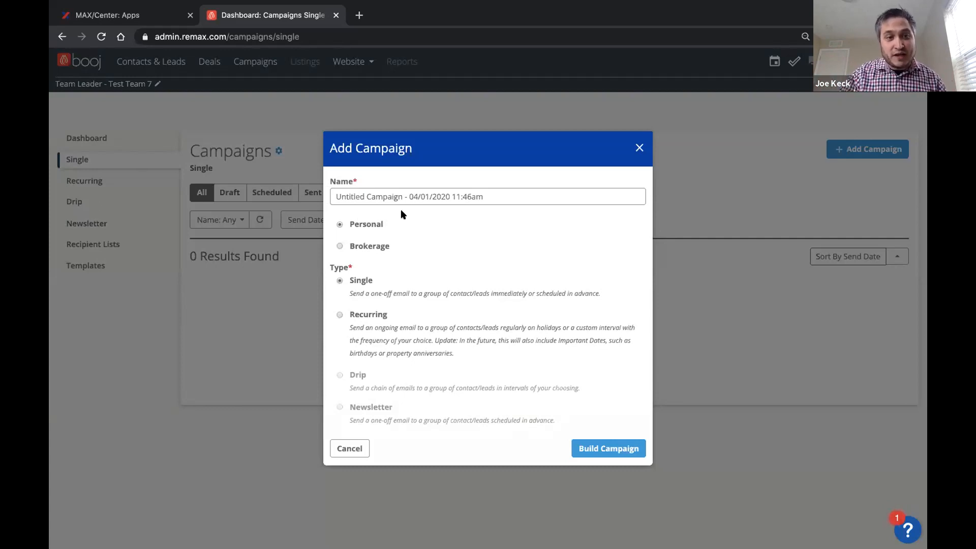
{"action": "left_click", "coordinate": [359, 245]}
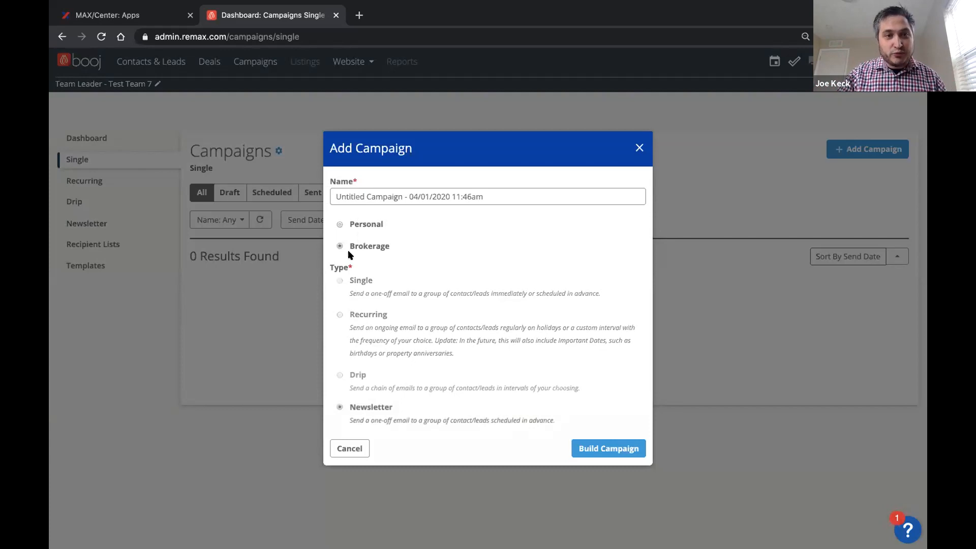
{"action": "left_click", "coordinate": [625, 449]}
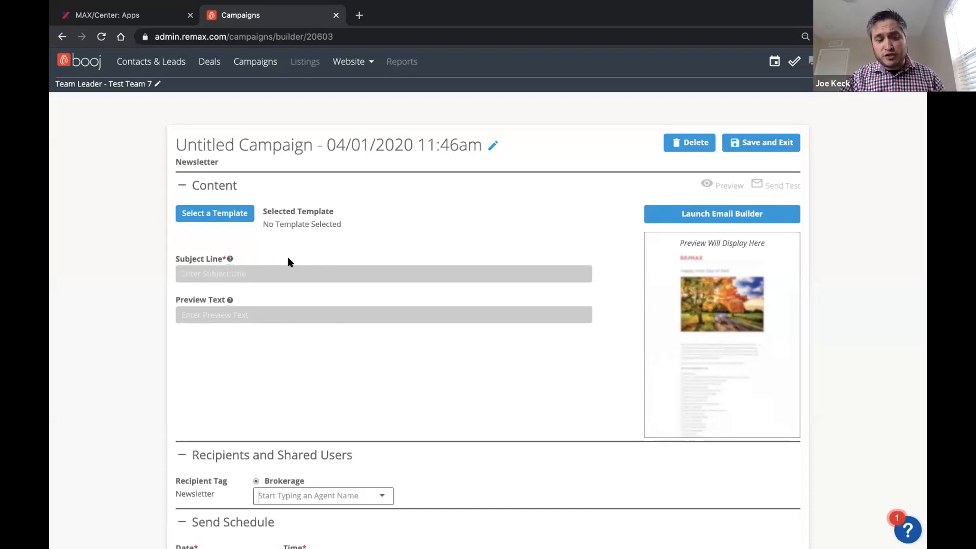
Step: Apply the Happy Holidays template to the newsletter and open its Email Image block content
{"action": "left_click", "coordinate": [216, 209]}
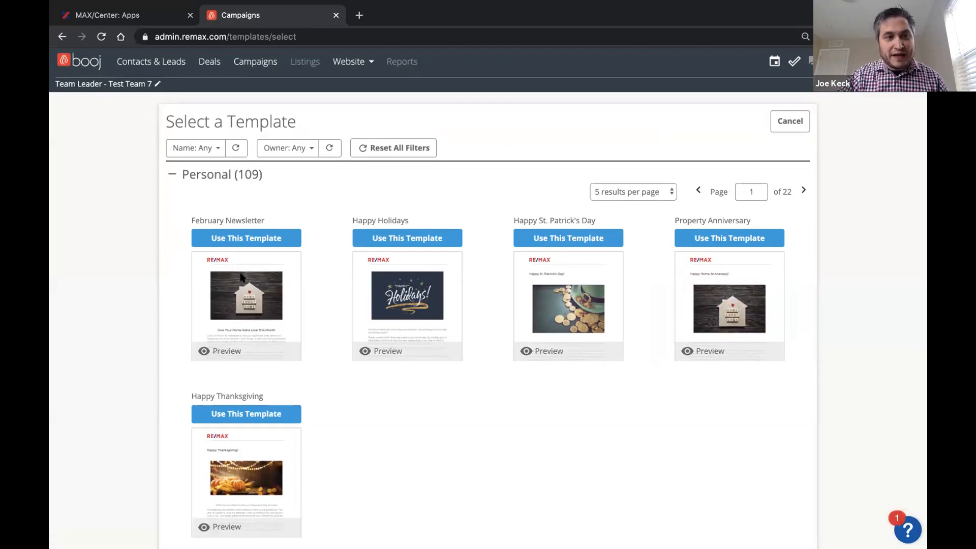
{"action": "left_click", "coordinate": [421, 235]}
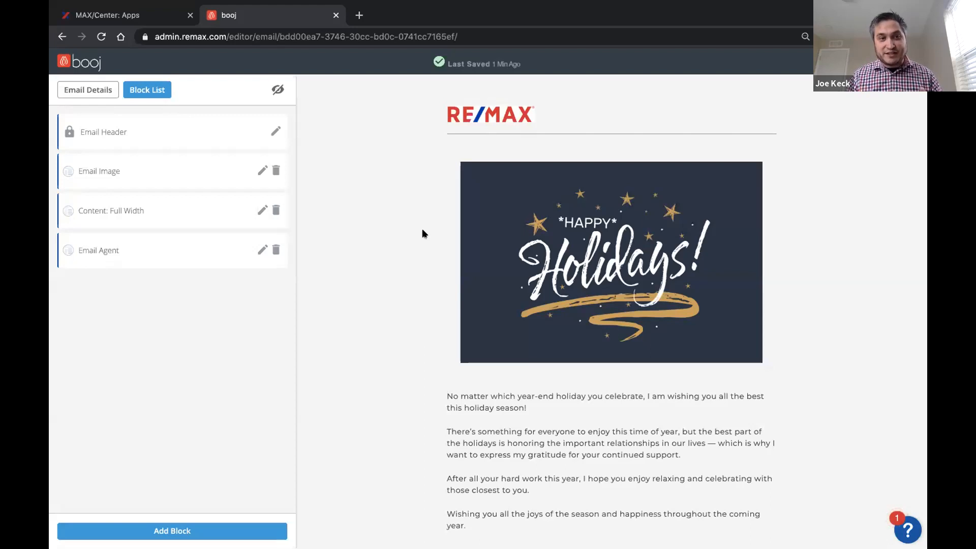
{"action": "left_click", "coordinate": [261, 171]}
{"action": "scroll", "coordinate": [557, 321], "scroll_direction": "down", "scroll_amount": 2}
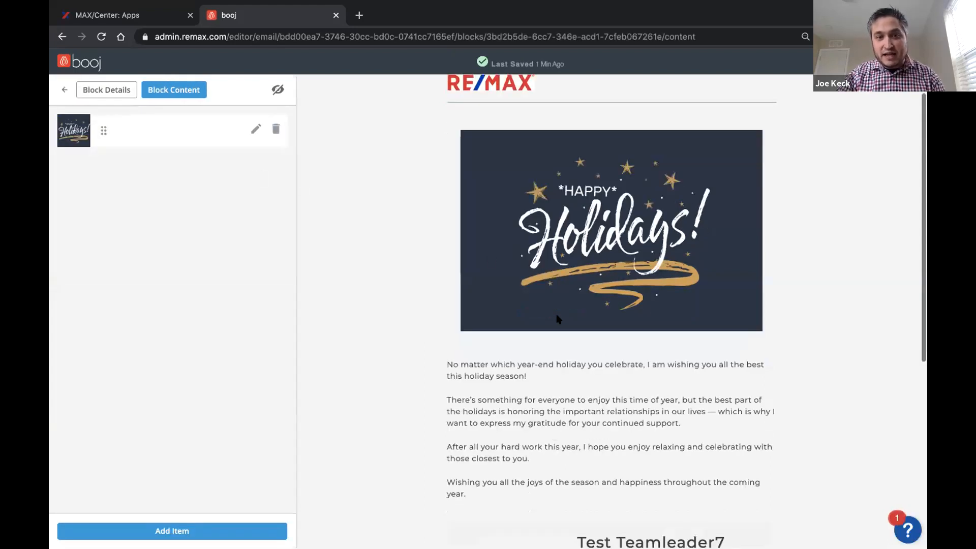
{"action": "scroll", "coordinate": [558, 317], "scroll_direction": "up", "scroll_amount": 2}
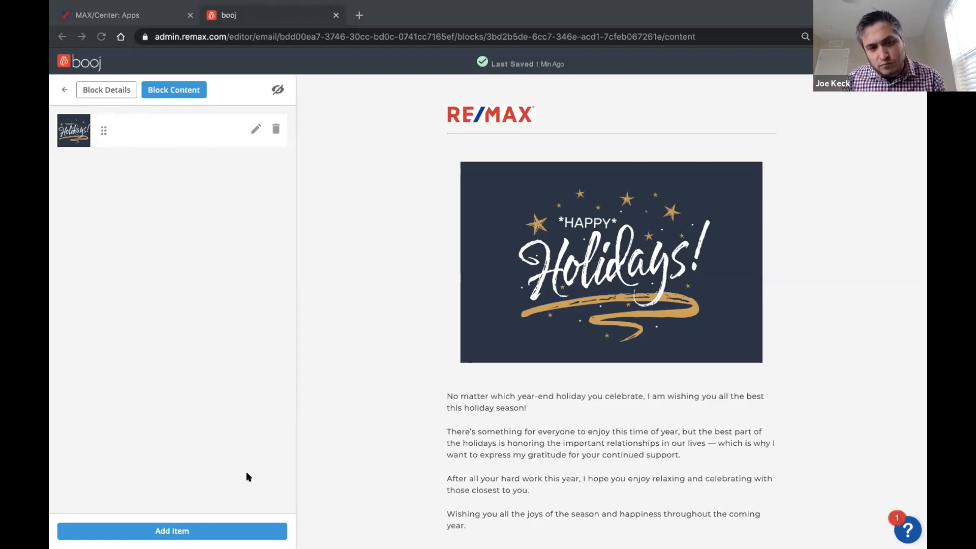
{"action": "key", "text": "XF86AudioRaiseVolume"}
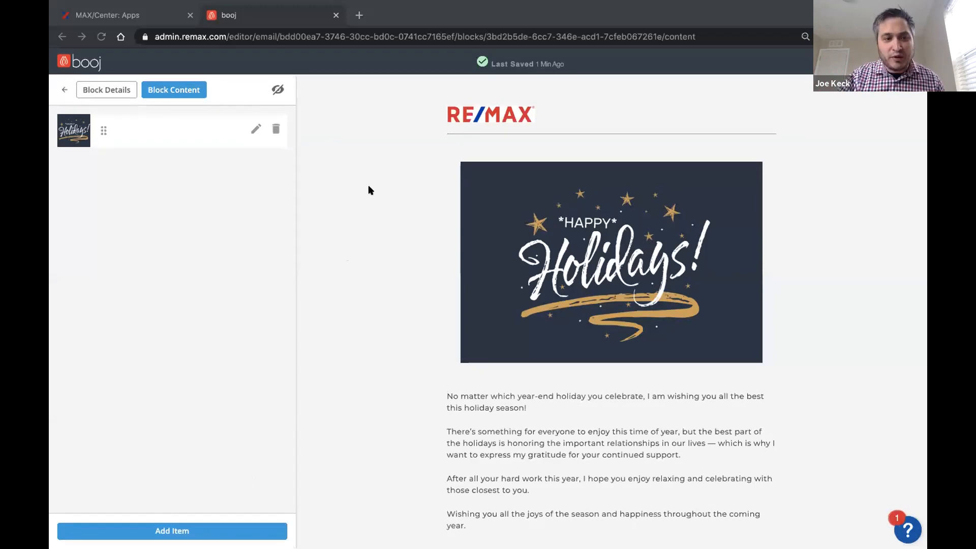
Step: Leave the email editor without adding an image item and open the listed contact's record in Contacts & Leads
{"action": "left_click", "coordinate": [87, 526]}
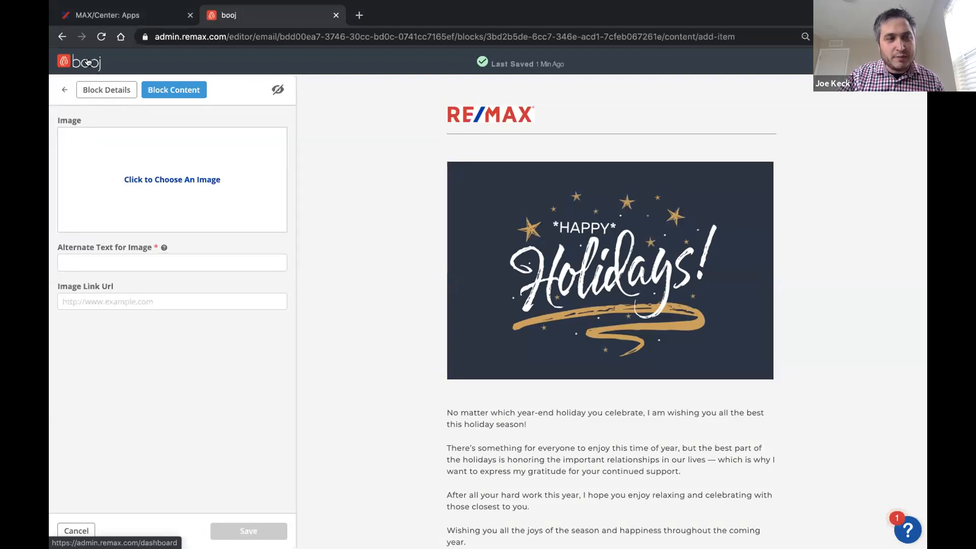
{"action": "left_click", "coordinate": [85, 62]}
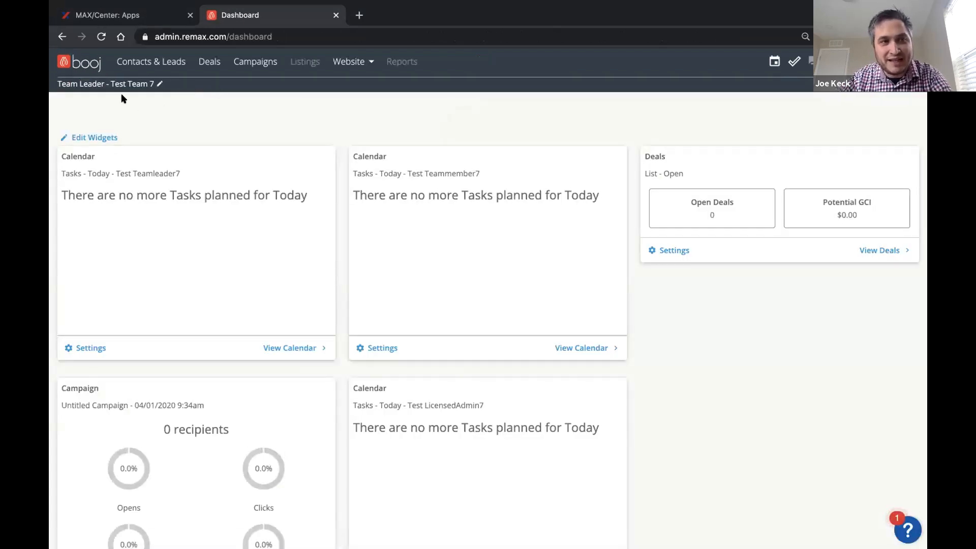
{"action": "left_click", "coordinate": [159, 63]}
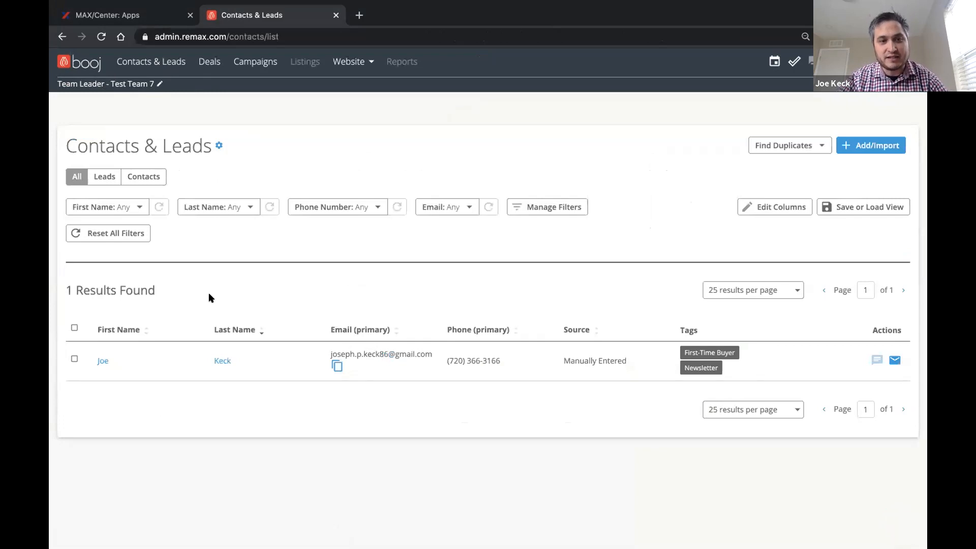
{"action": "scroll", "coordinate": [200, 353], "scroll_direction": "up", "scroll_amount": 2}
{"action": "scroll", "coordinate": [200, 352], "scroll_direction": "left", "scroll_amount": 1}
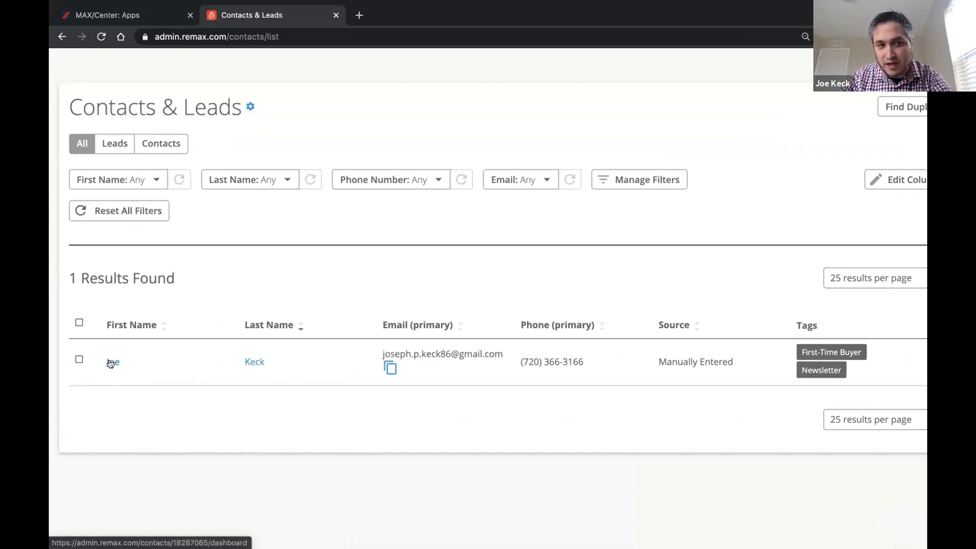
{"action": "left_click", "coordinate": [111, 362]}
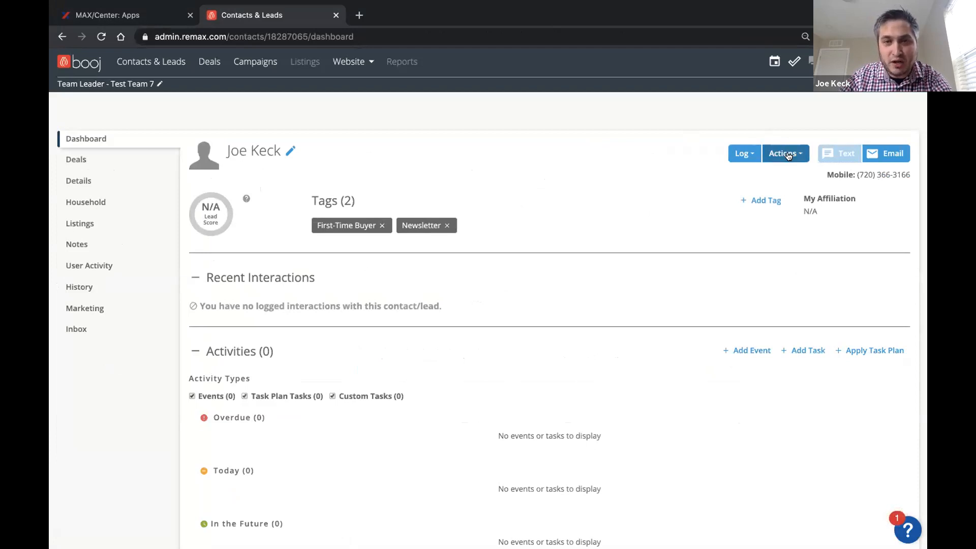
Step: View the Global Team Share options for the contact and cancel without changing them
{"action": "left_click", "coordinate": [788, 154]}
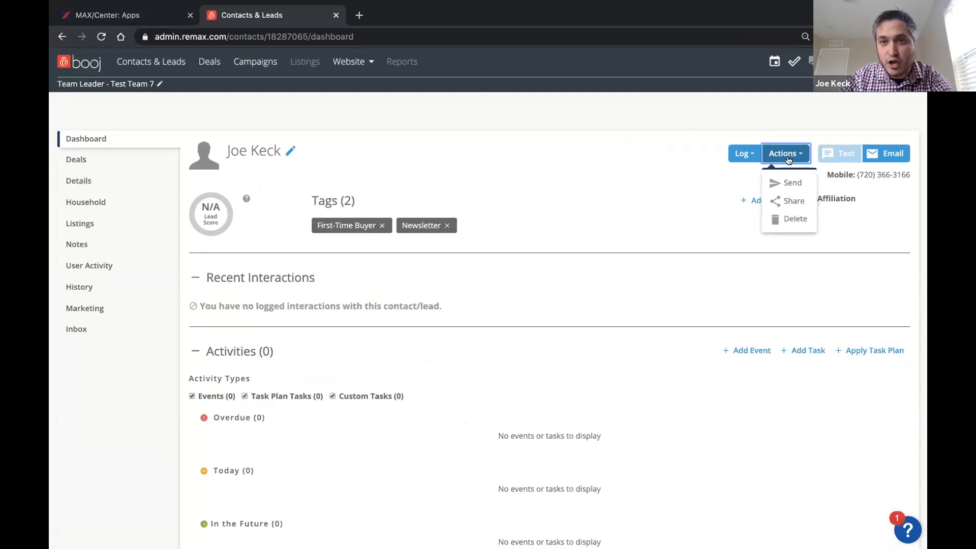
{"action": "left_click", "coordinate": [788, 200]}
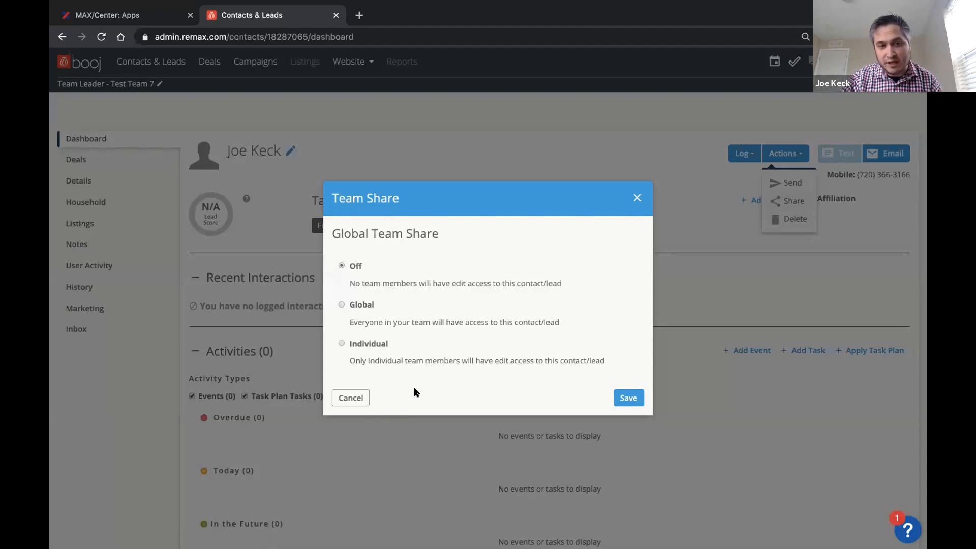
{"action": "left_click", "coordinate": [348, 399]}
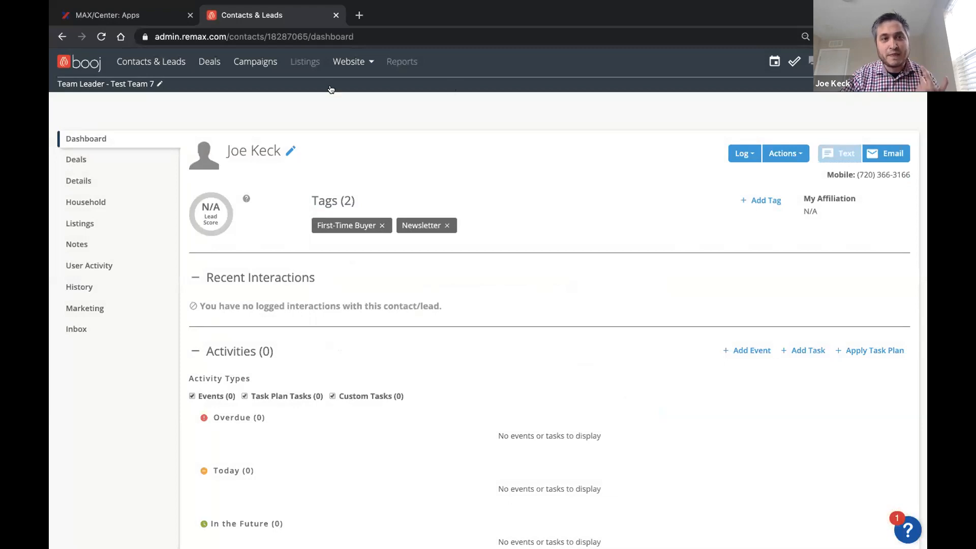
Step: Start a new deal in Deals and enter the client family's name as the deal name
{"action": "left_click", "coordinate": [208, 61]}
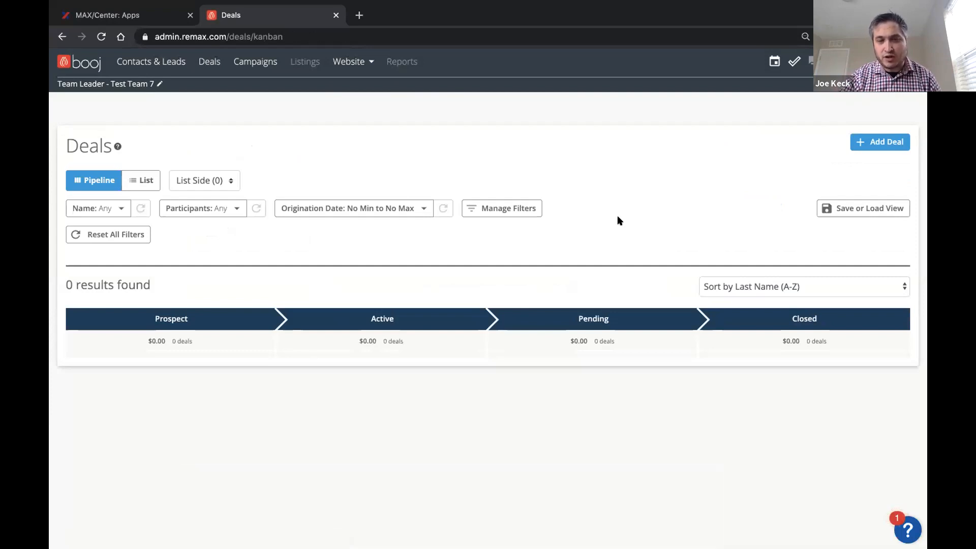
{"action": "left_click", "coordinate": [879, 137]}
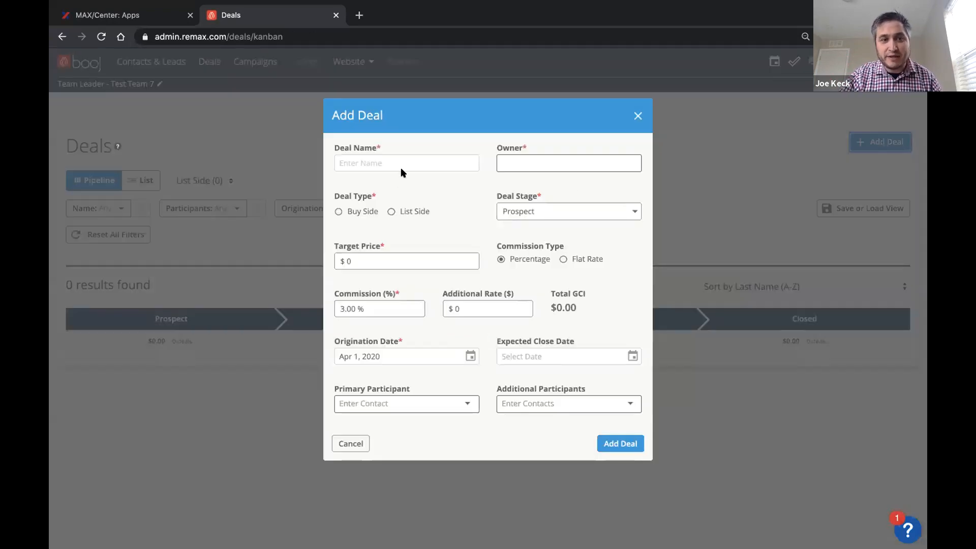
{"action": "left_click", "coordinate": [402, 167]}
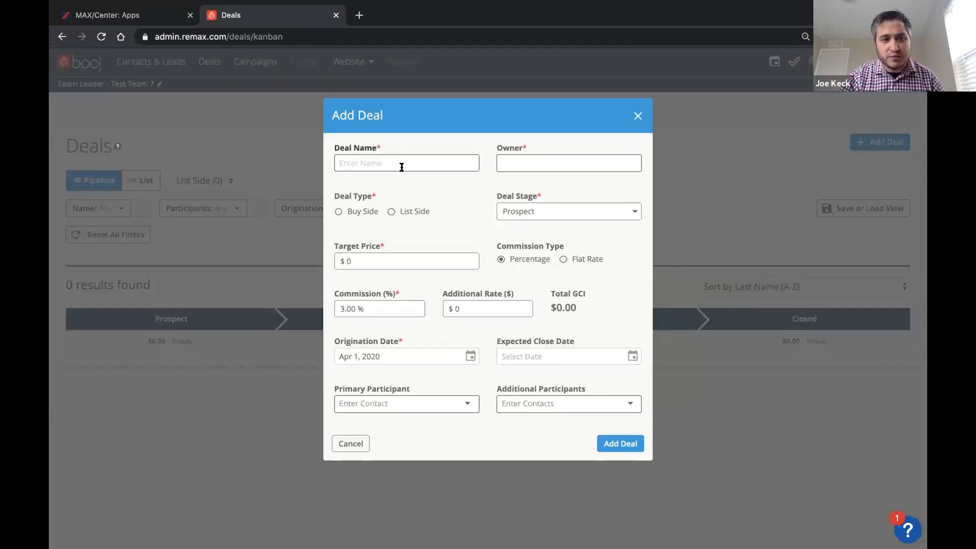
{"action": "type", "text": "Smith"}
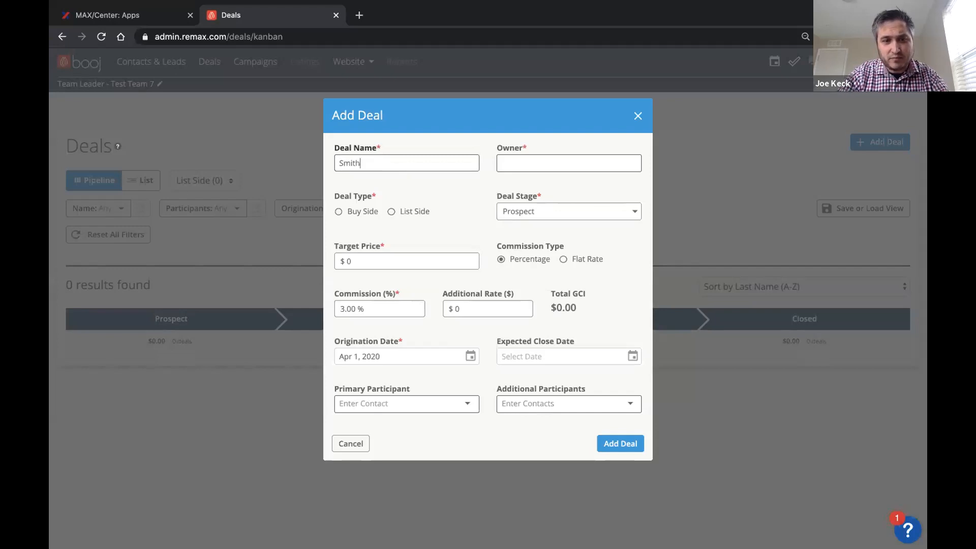
{"action": "type", "text": " Family"}
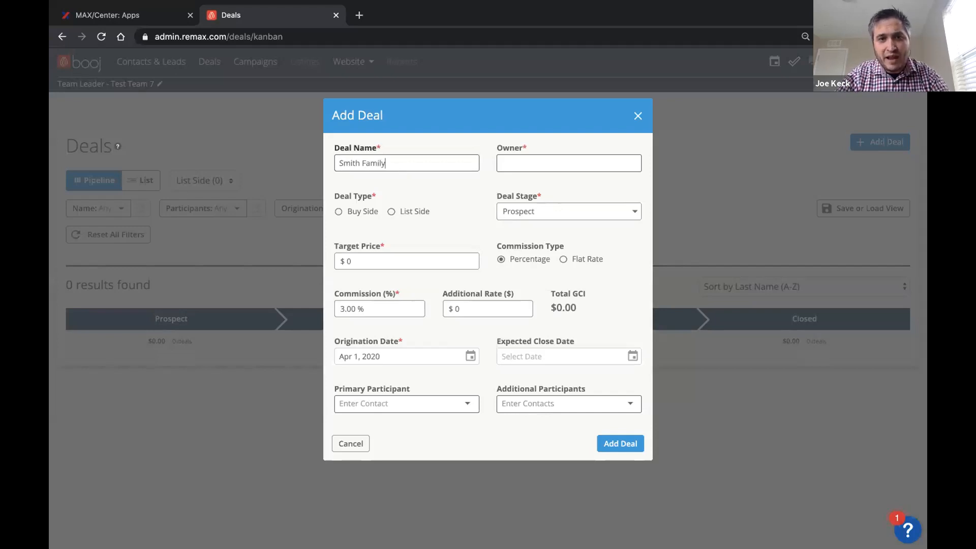
Step: Review the team members available as owner of the new deal and cancel without adding the deal
{"action": "left_click", "coordinate": [584, 161]}
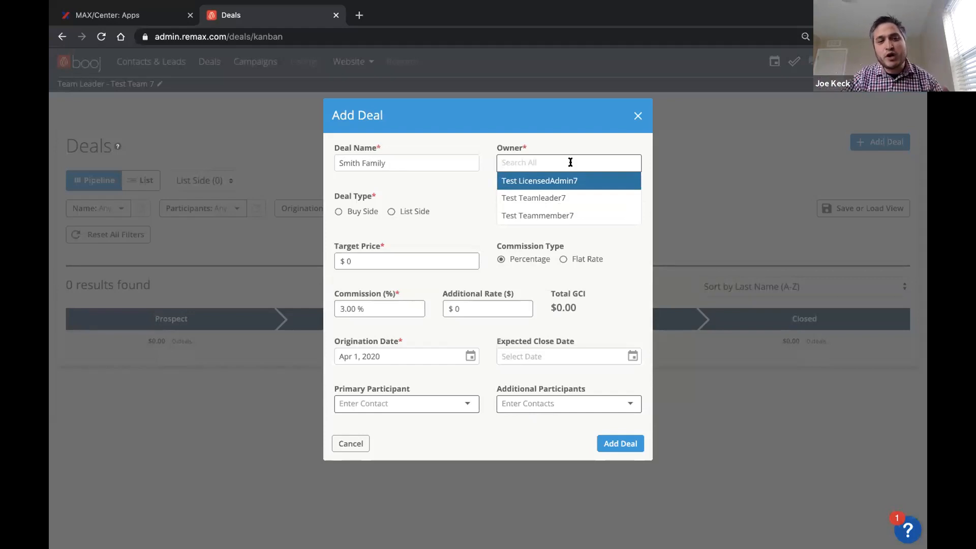
{"action": "left_click", "coordinate": [475, 195]}
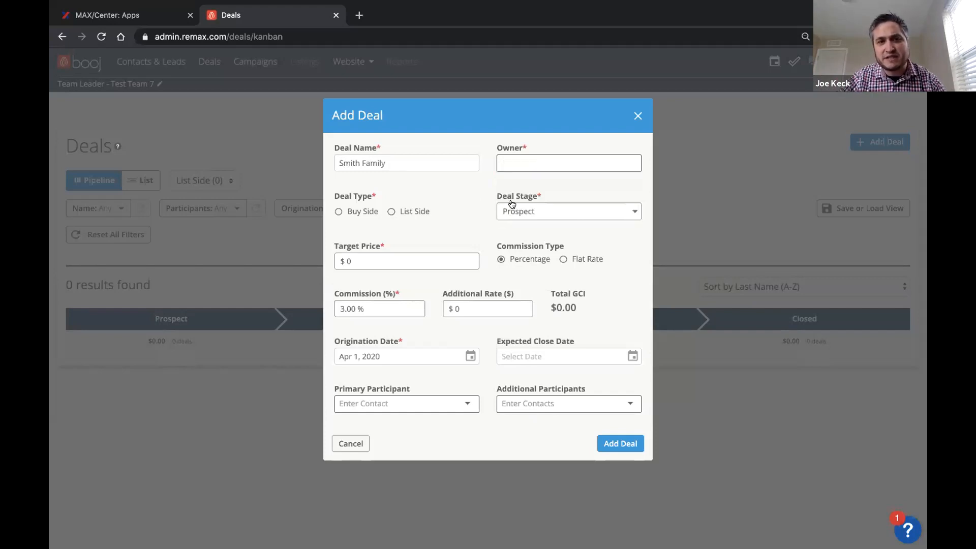
{"action": "left_click", "coordinate": [551, 160]}
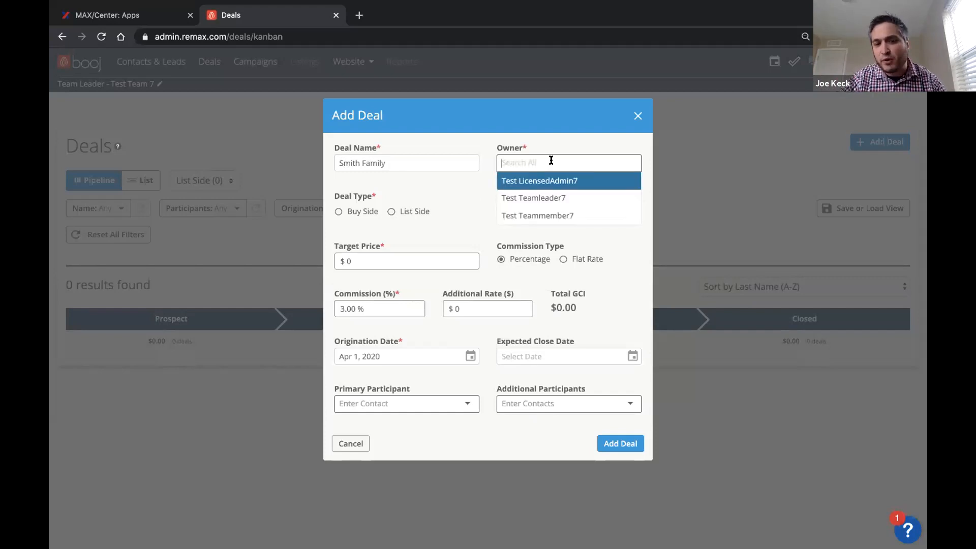
{"action": "key", "text": "Down"}
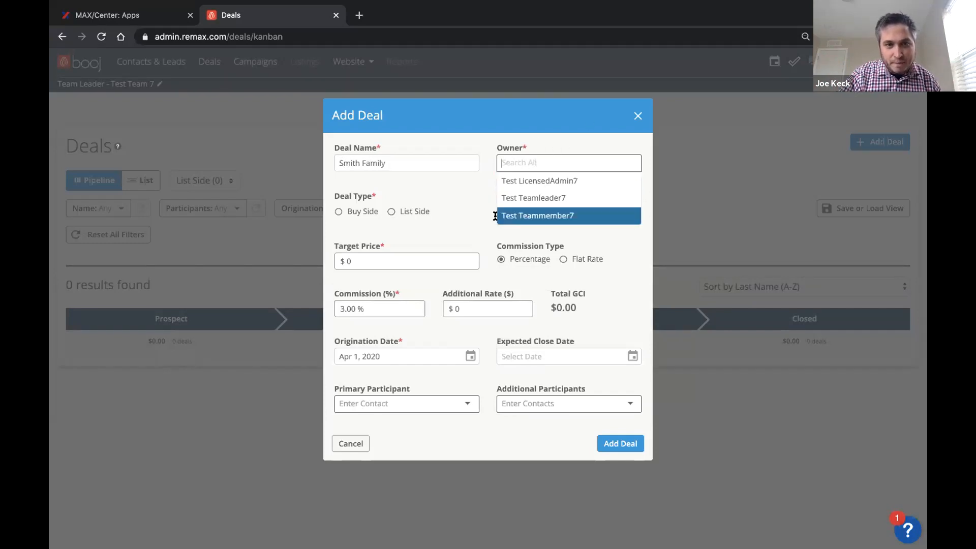
{"action": "left_click", "coordinate": [350, 444]}
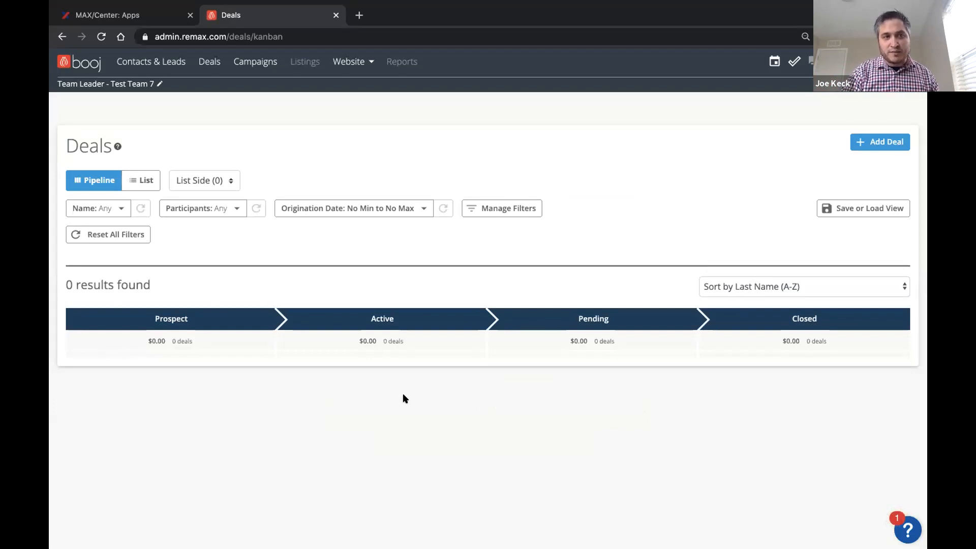
Step: View the Agent and Team Leader choices for the user role and cancel without changing the role
{"action": "left_click", "coordinate": [159, 84]}
{"action": "left_click", "coordinate": [436, 165]}
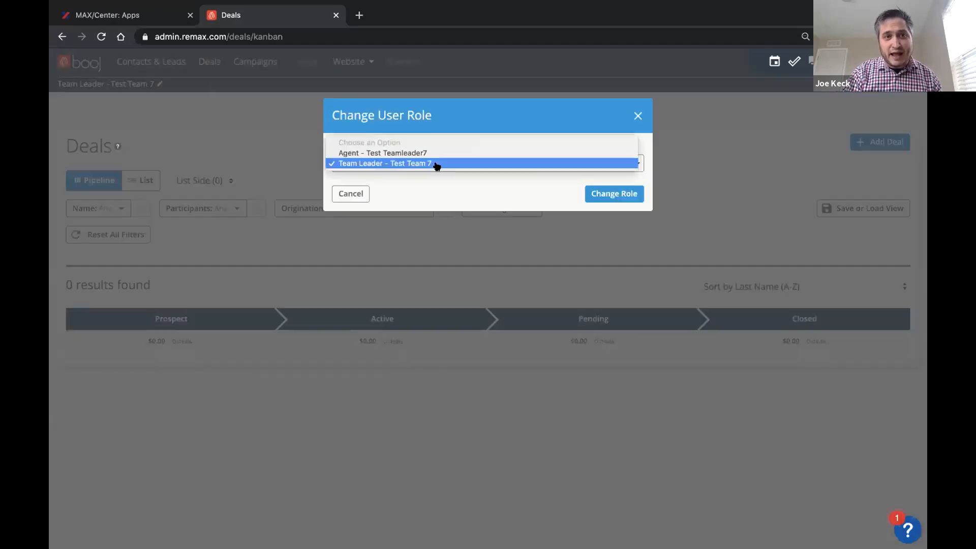
{"action": "left_click", "coordinate": [394, 154]}
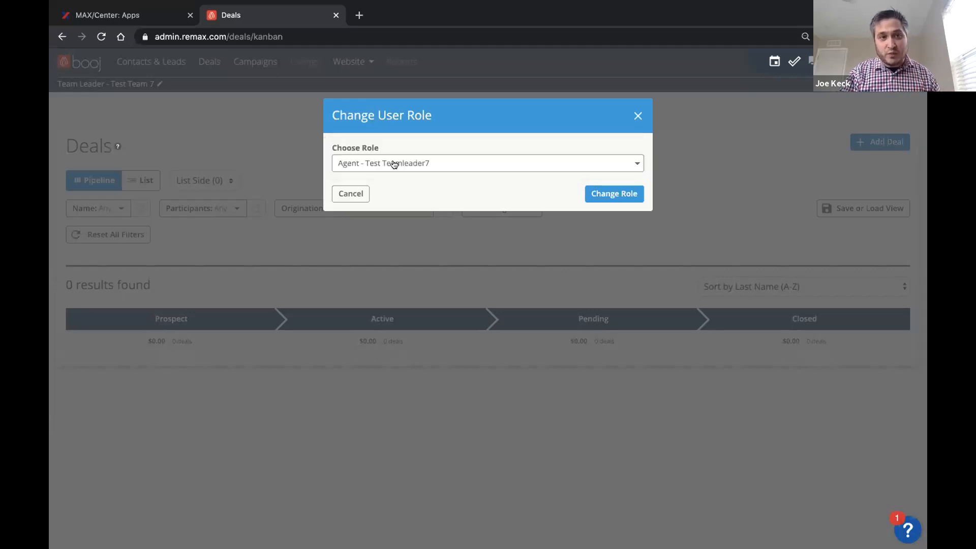
{"action": "left_click", "coordinate": [394, 167]}
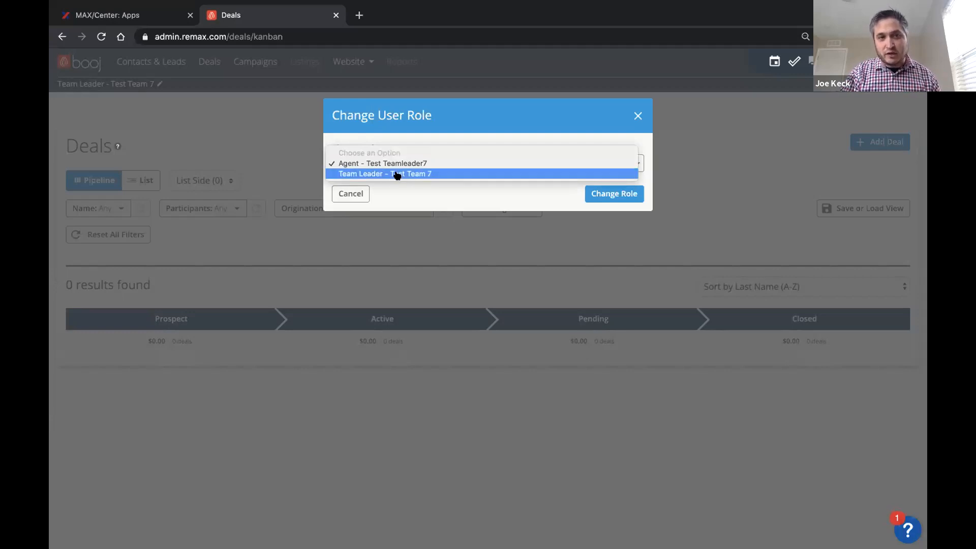
{"action": "left_click", "coordinate": [397, 175]}
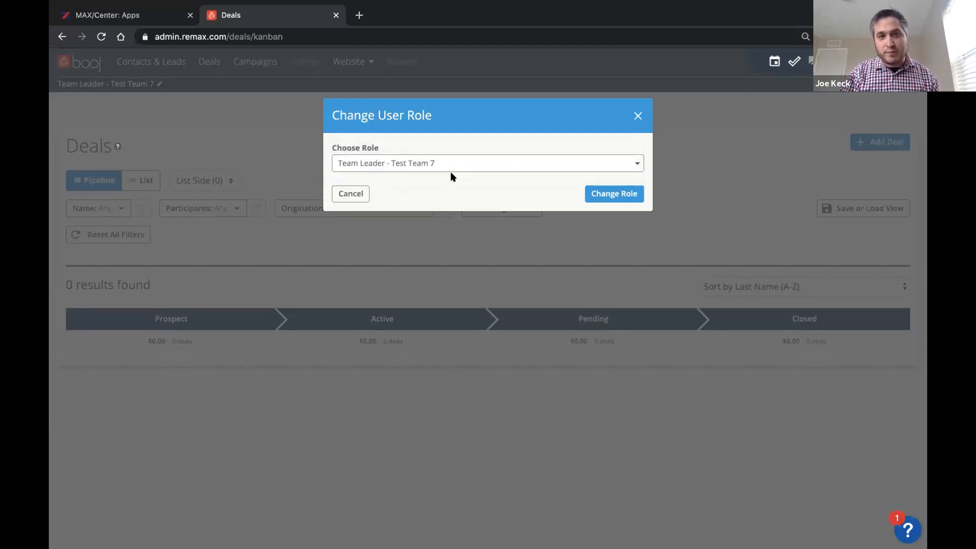
{"action": "left_click", "coordinate": [345, 194]}
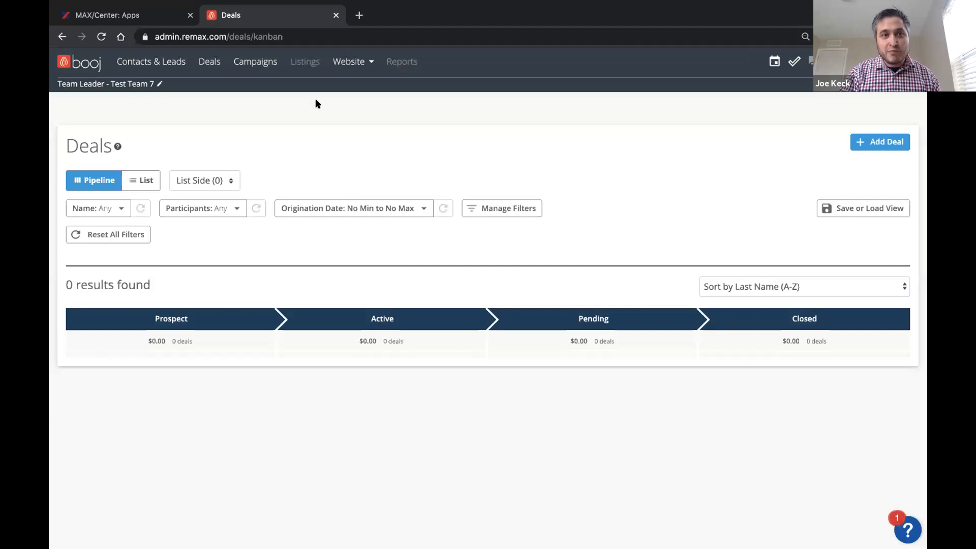
Step: Open the website dashboard, examine the available home page layouts and cancel without choosing another one
{"action": "left_click", "coordinate": [350, 62]}
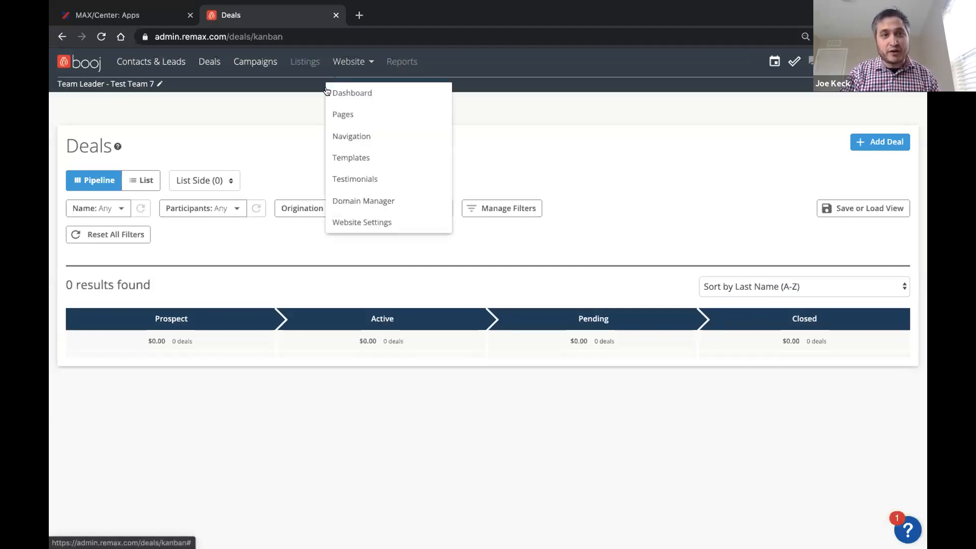
{"action": "left_click", "coordinate": [364, 92]}
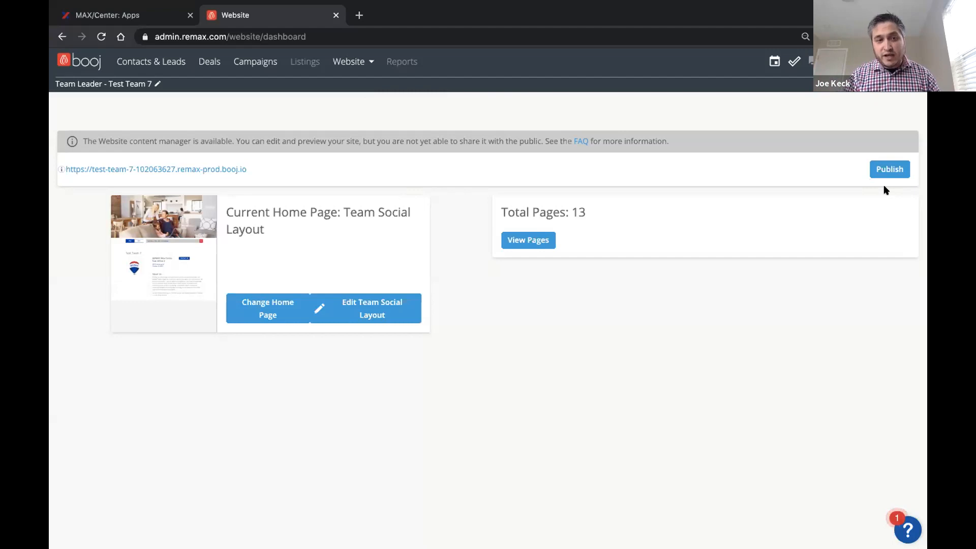
{"action": "left_click", "coordinate": [263, 310]}
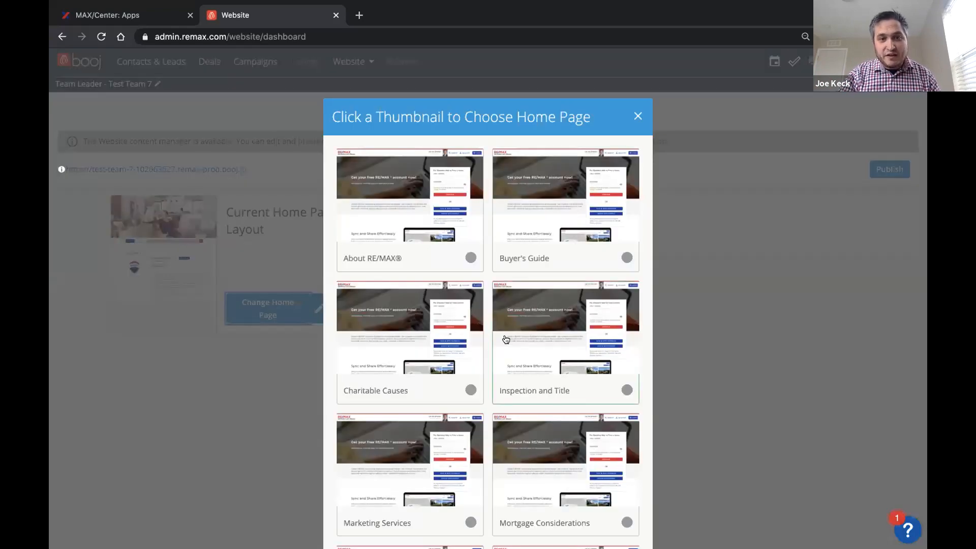
{"action": "scroll", "coordinate": [506, 340], "scroll_direction": "down", "scroll_amount": 4}
{"action": "scroll", "coordinate": [506, 340], "scroll_direction": "down", "scroll_amount": 7}
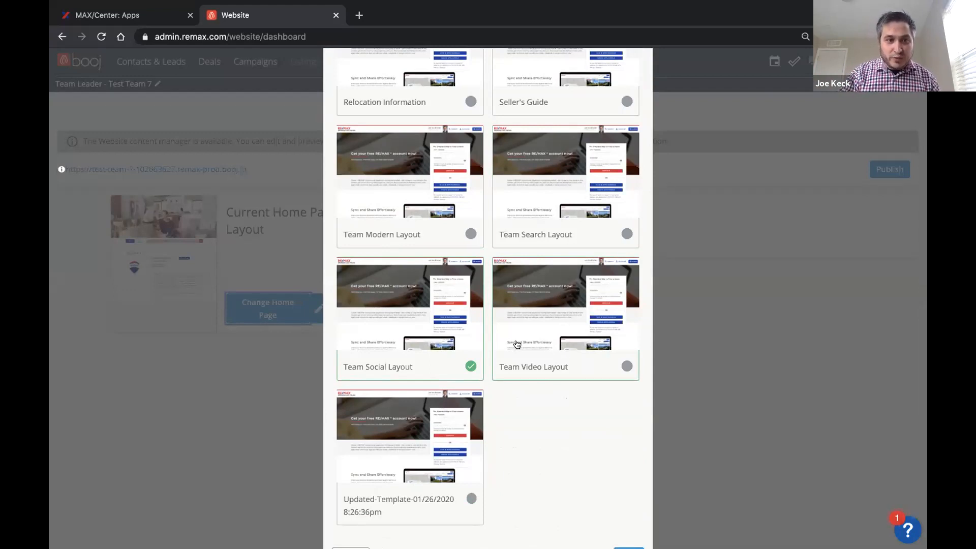
{"action": "scroll", "coordinate": [517, 344], "scroll_direction": "down", "scroll_amount": 1}
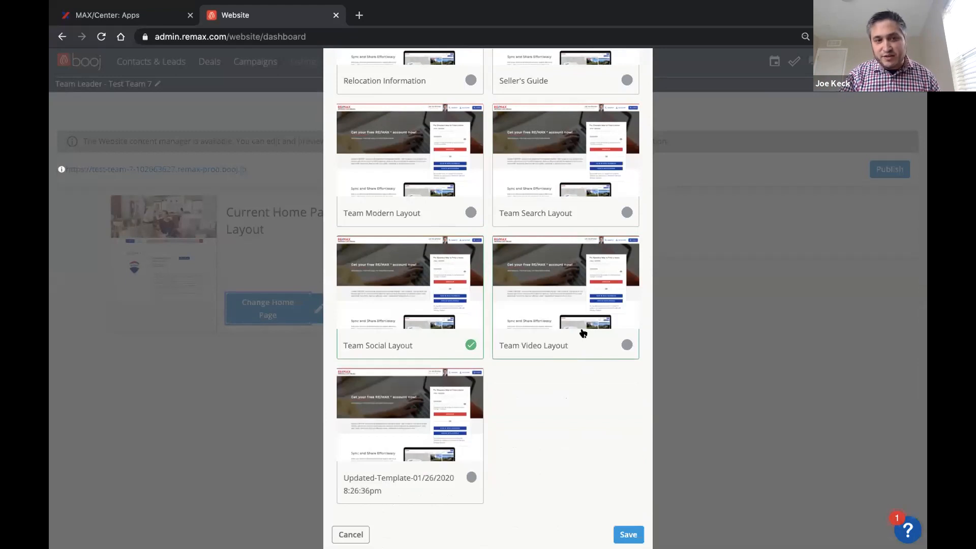
{"action": "scroll", "coordinate": [579, 352], "scroll_direction": "down", "scroll_amount": 1}
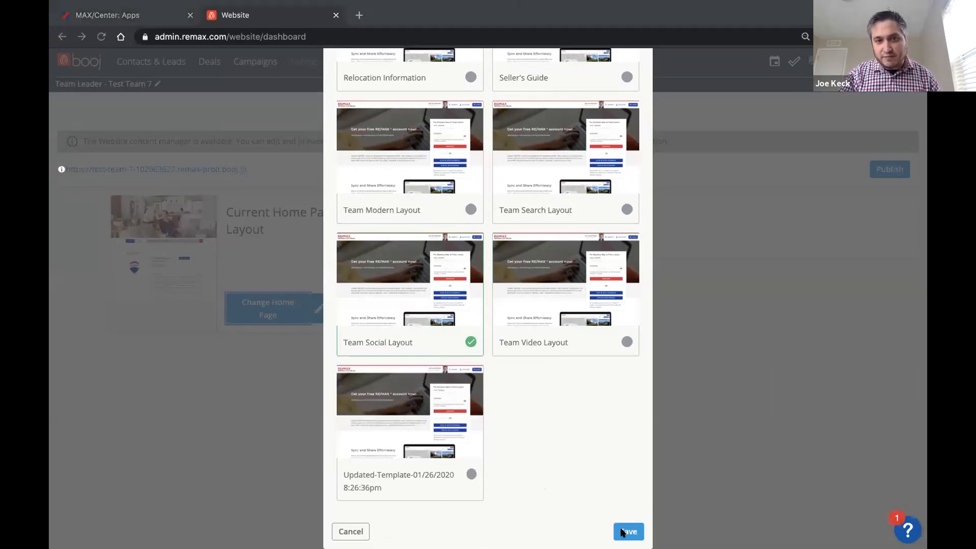
{"action": "left_click", "coordinate": [348, 532]}
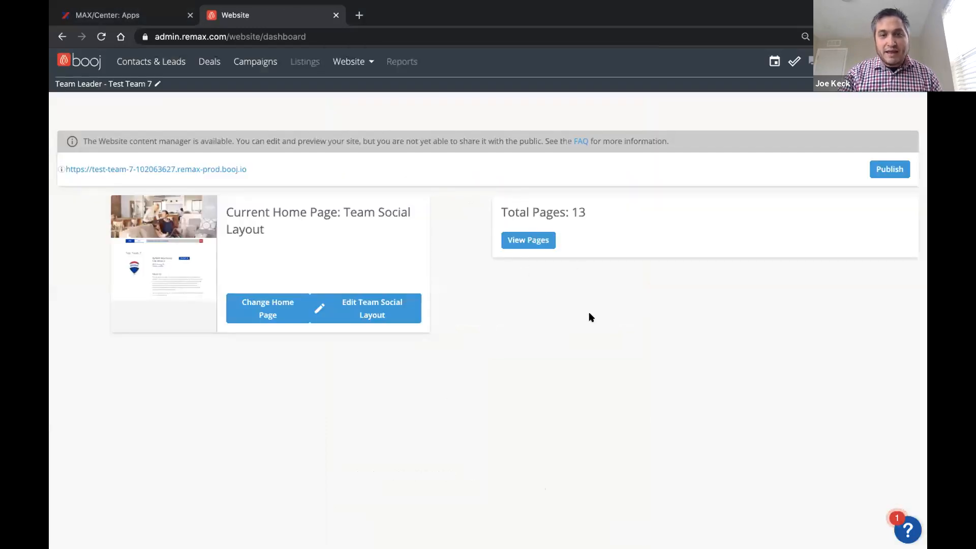
Step: Open the Team Social Layout home page for editing and move the Manual Testimonials: Carousel block above Bio: Option 1
{"action": "left_click", "coordinate": [373, 315]}
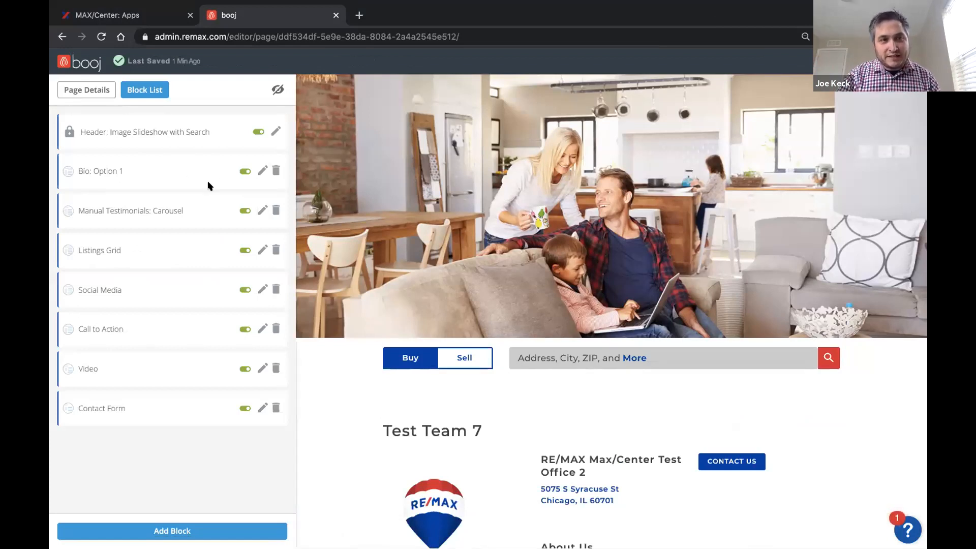
{"action": "scroll", "coordinate": [573, 275], "scroll_direction": "down", "scroll_amount": 5}
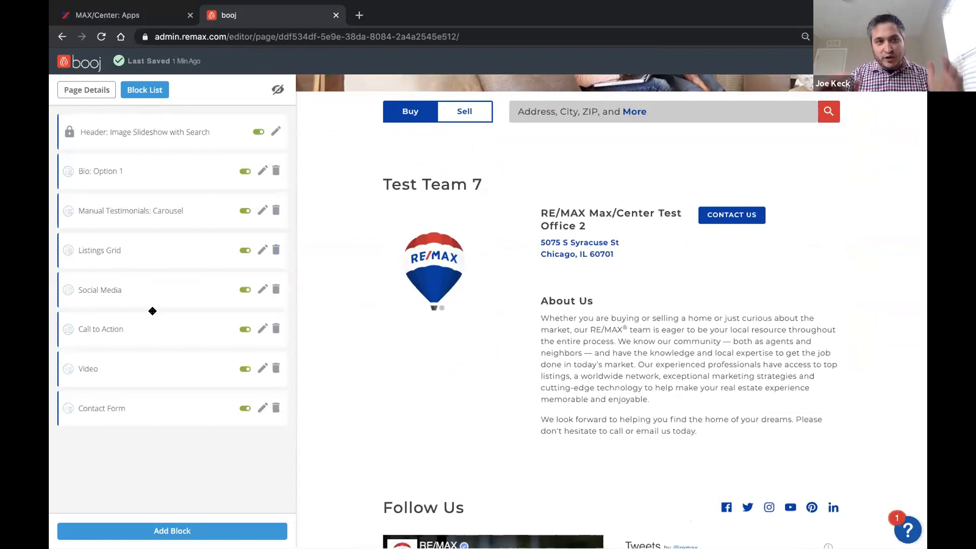
{"action": "left_click_drag", "start_coordinate": [81, 210], "coordinate": [81, 175]}
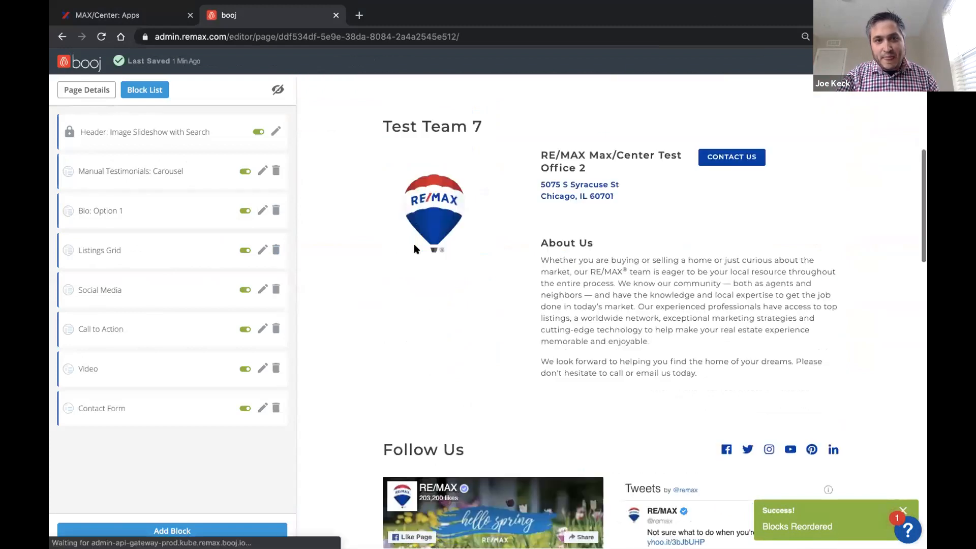
{"action": "scroll", "coordinate": [414, 248], "scroll_direction": "down", "scroll_amount": 2}
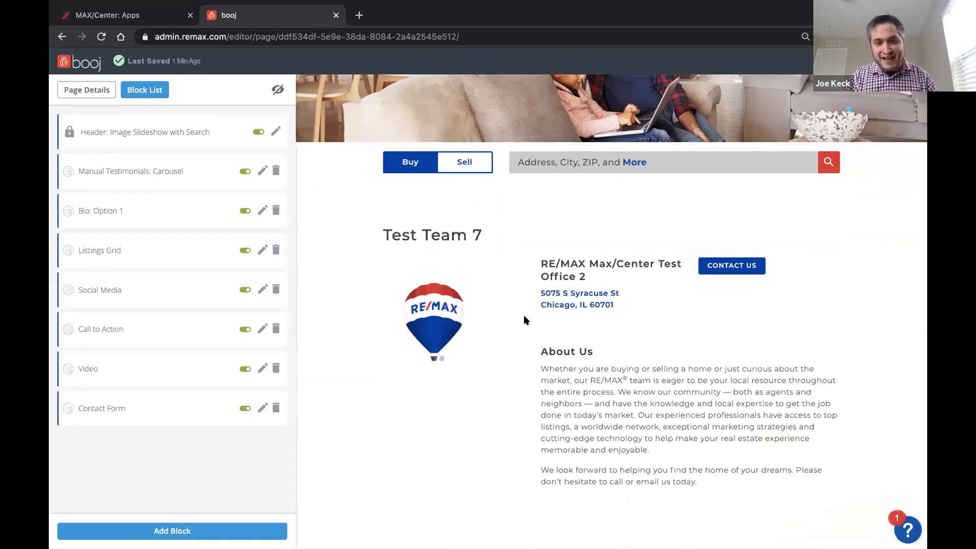
{"action": "scroll", "coordinate": [539, 338], "scroll_direction": "down", "scroll_amount": 2}
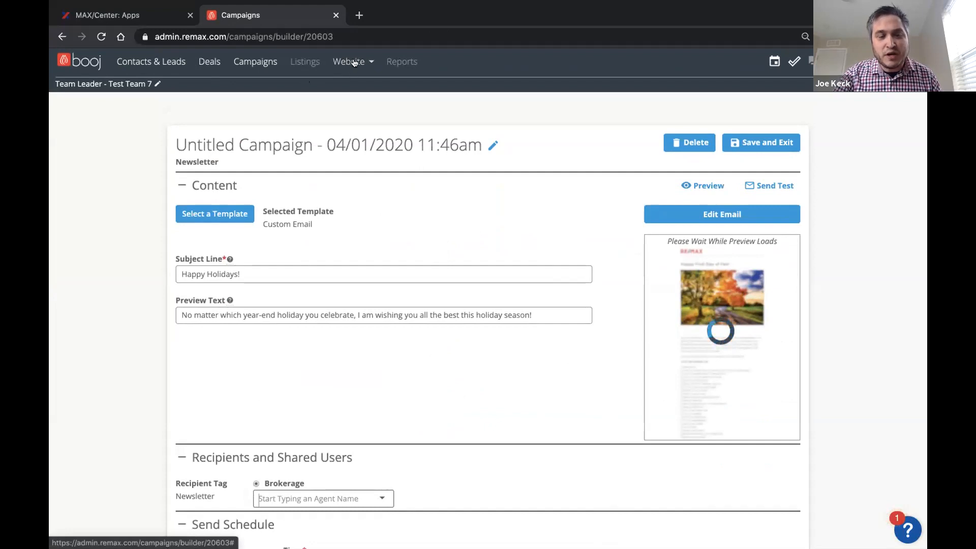
Step: View the custom domain form and its DNS requirements in Domain Manager, close it and return to the website dashboard
{"action": "left_click", "coordinate": [354, 62]}
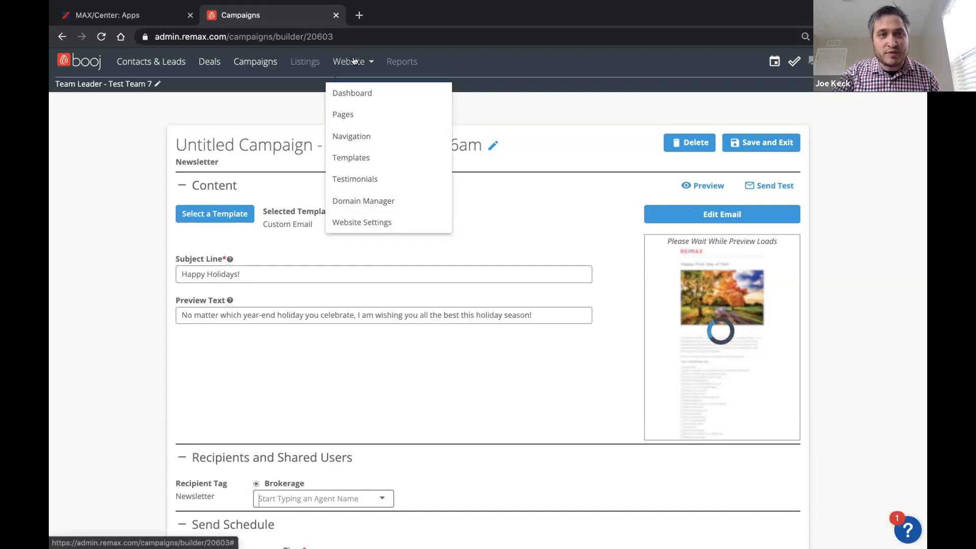
{"action": "left_click", "coordinate": [375, 200]}
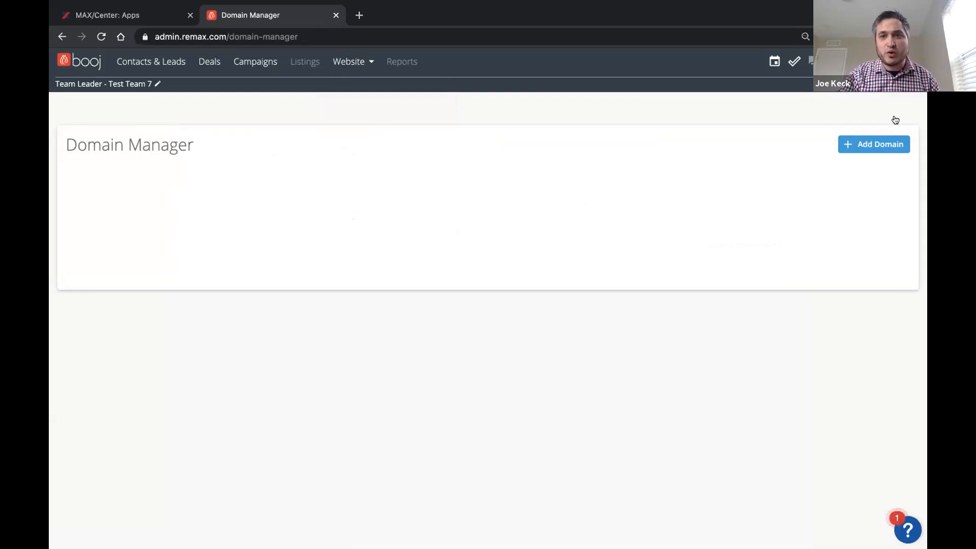
{"action": "left_click", "coordinate": [885, 144]}
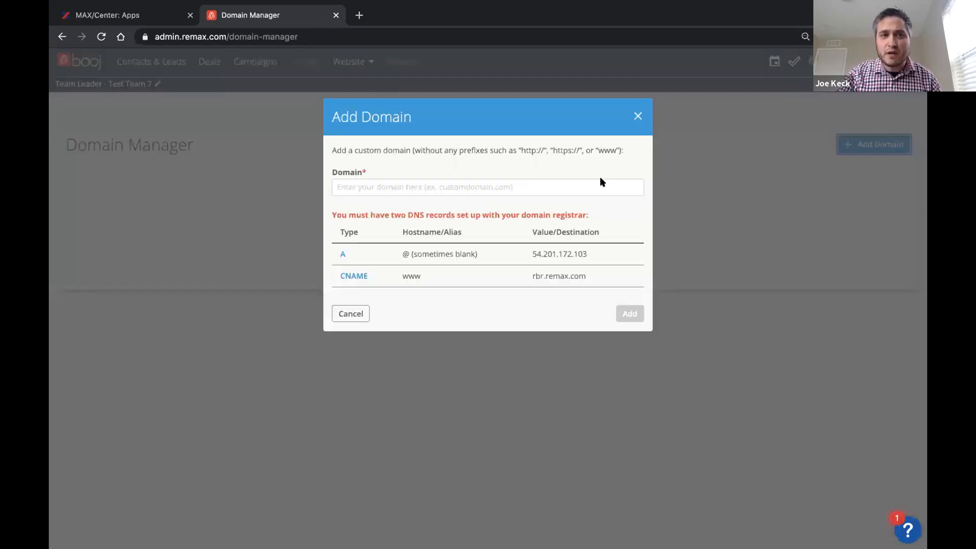
{"action": "left_click", "coordinate": [431, 183]}
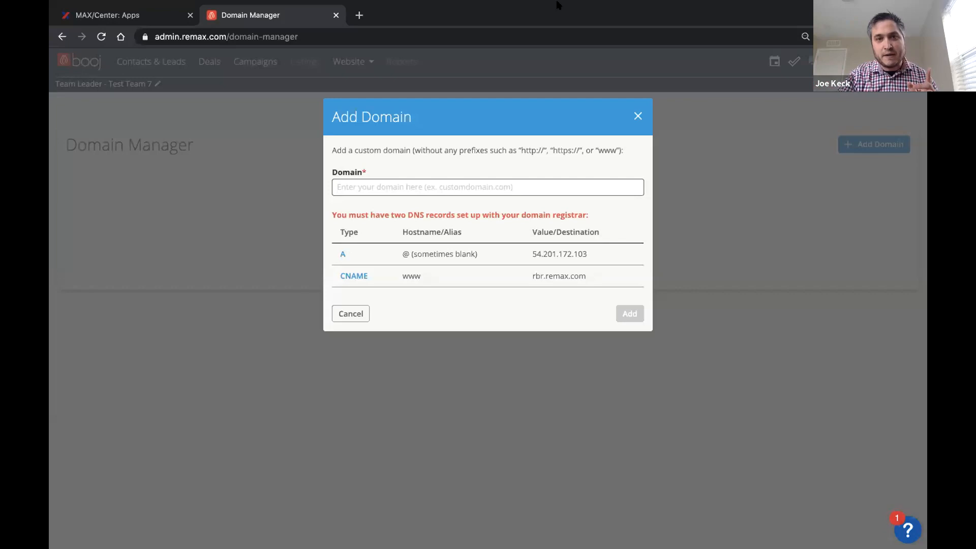
{"action": "left_click", "coordinate": [636, 117]}
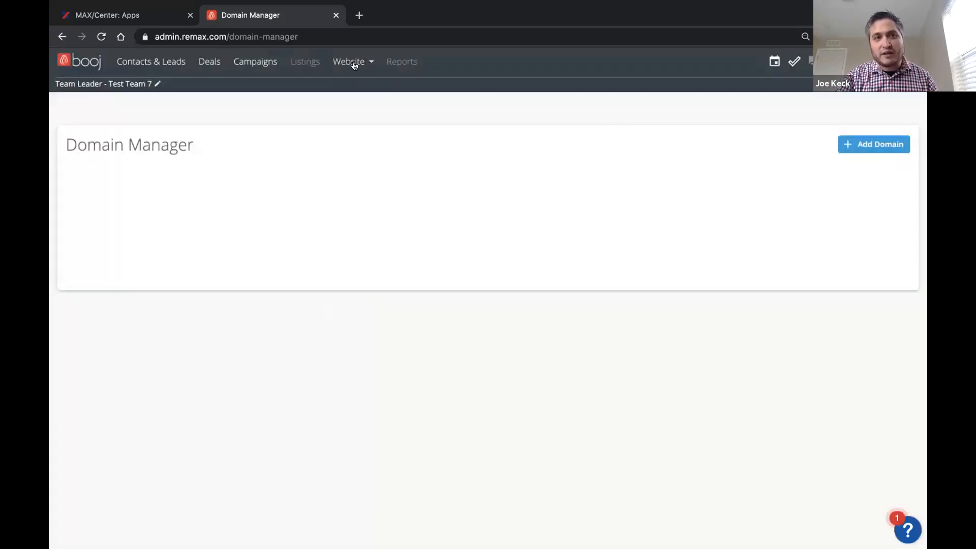
{"action": "left_click", "coordinate": [349, 62]}
{"action": "left_click", "coordinate": [359, 95]}
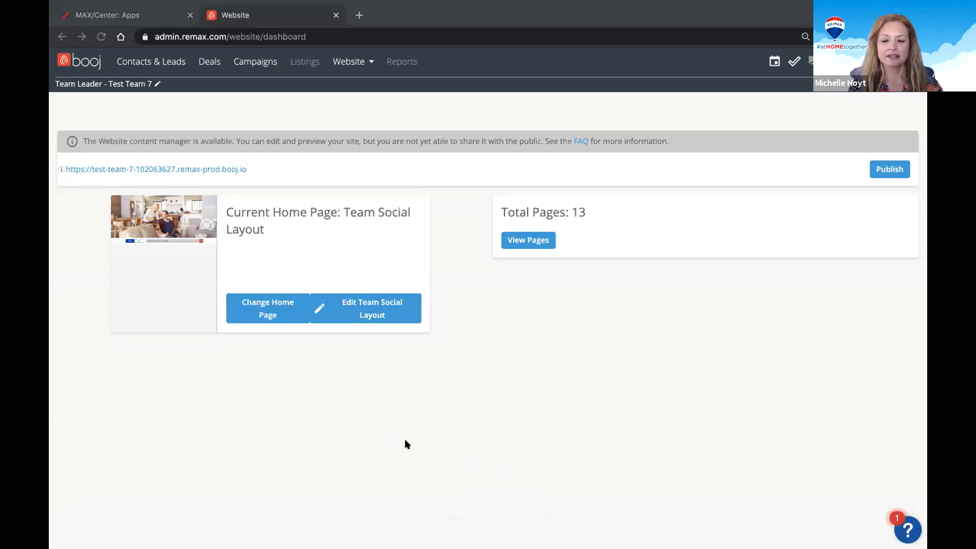
{"action": "key", "text": "ctrl+Left"}
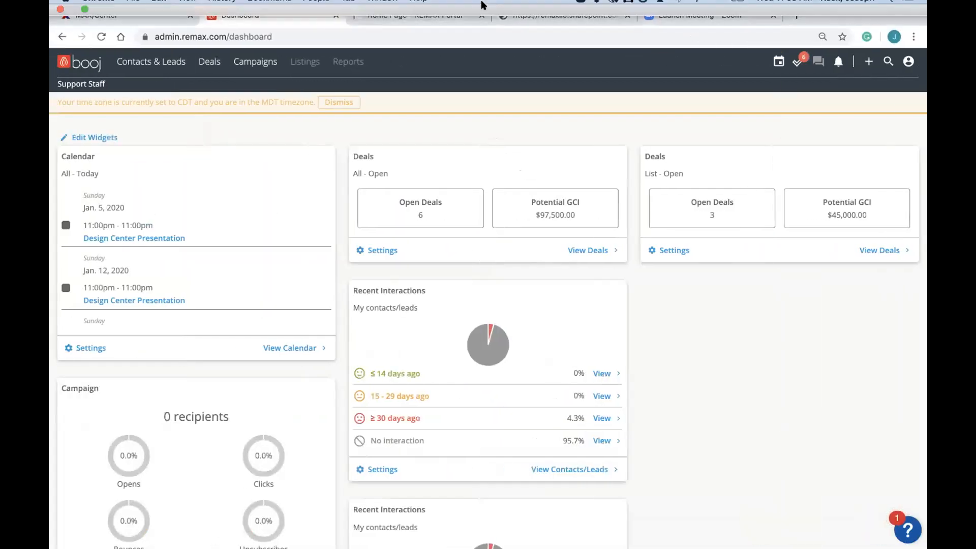
{"action": "mouse_move", "coordinate": [446, 13]}
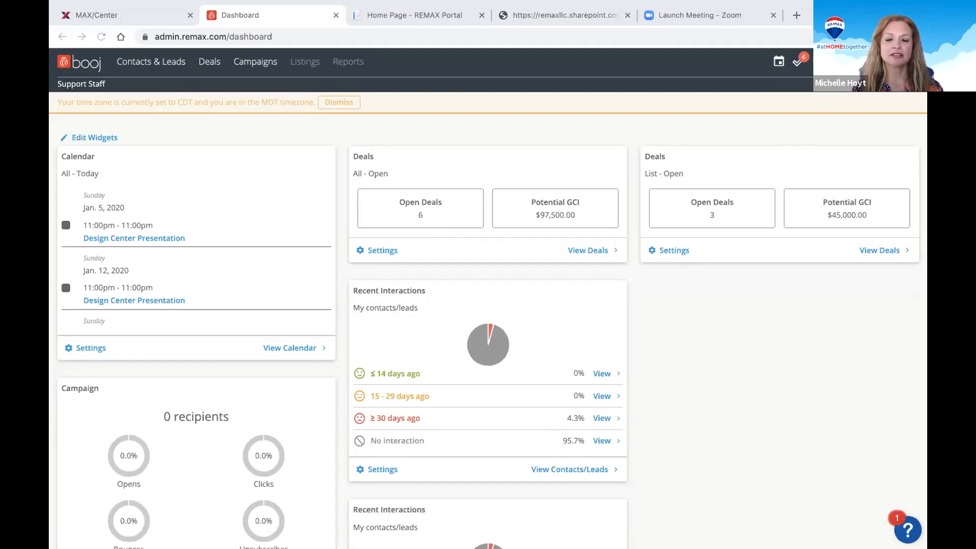
{"action": "key", "text": "ctrl+Right"}
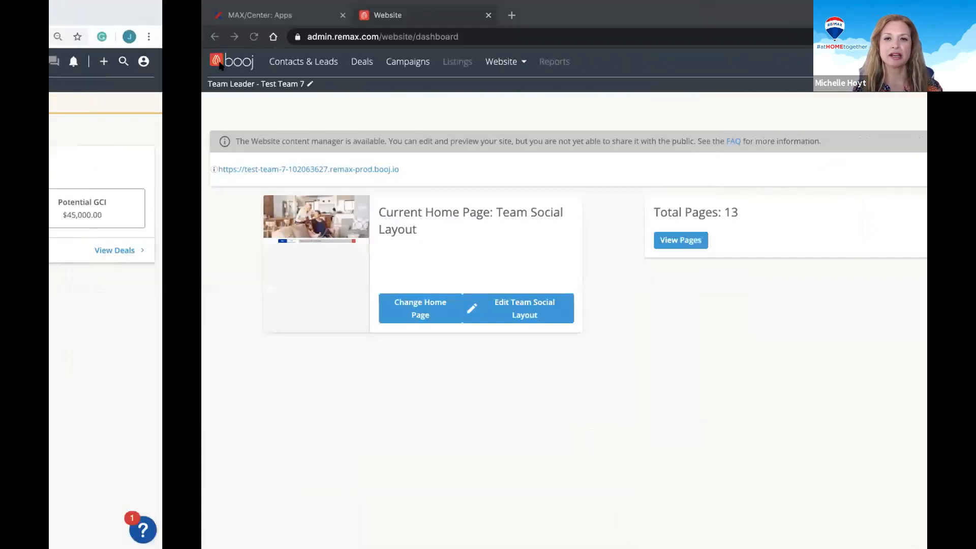
Step: View the user role choices again while keeping the Team Leader - Test Team 7 role
{"action": "left_click", "coordinate": [157, 85]}
{"action": "left_click", "coordinate": [398, 168]}
{"action": "left_click", "coordinate": [736, 167]}
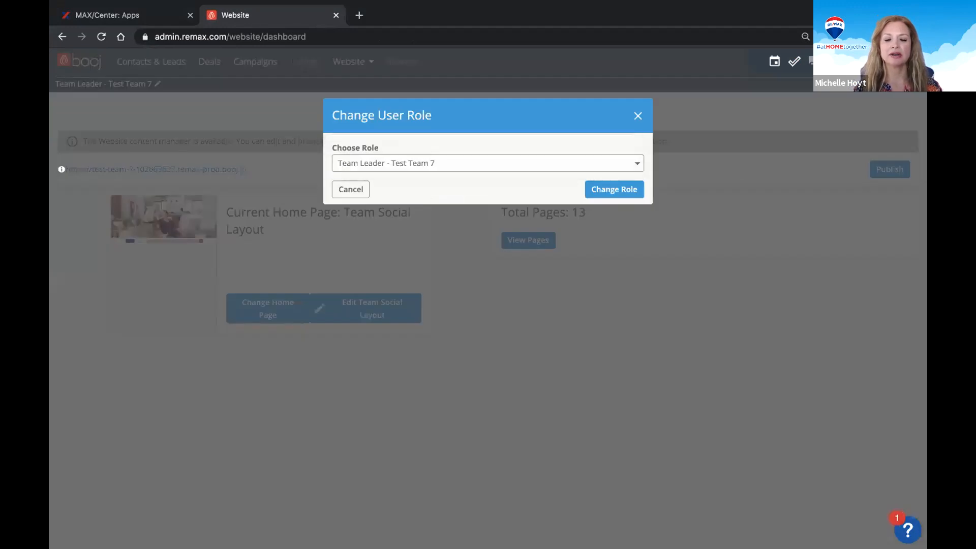
Step: Open the team's Unassigned Lead Offers and bring up the Routing Rules choices
{"action": "mouse_move", "coordinate": [897, 62]}
{"action": "left_click", "coordinate": [891, 121]}
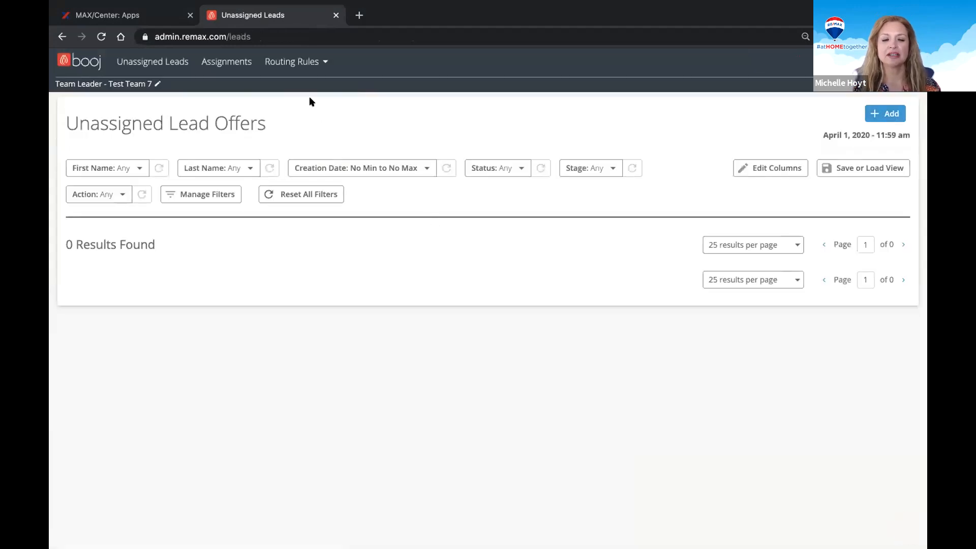
{"action": "left_click", "coordinate": [307, 62]}
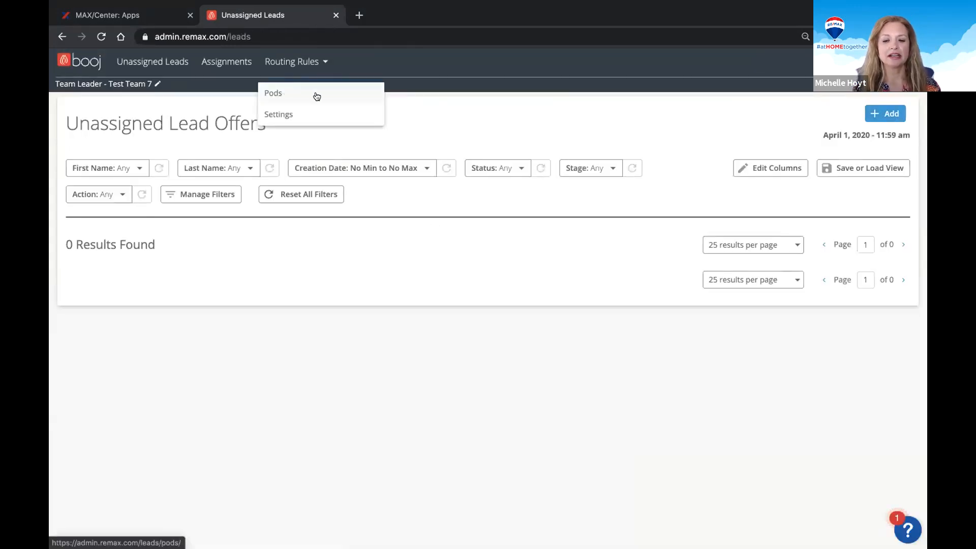